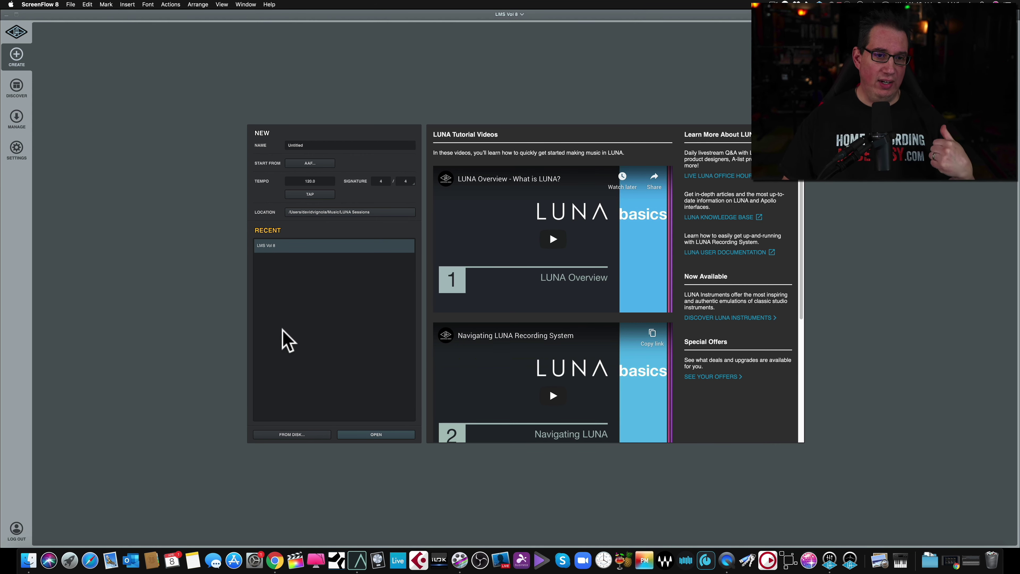
- Open the LMS Vol 8 session from Recent, then browse to the Stems folder in File > Import and cancel
double_click(273, 246)
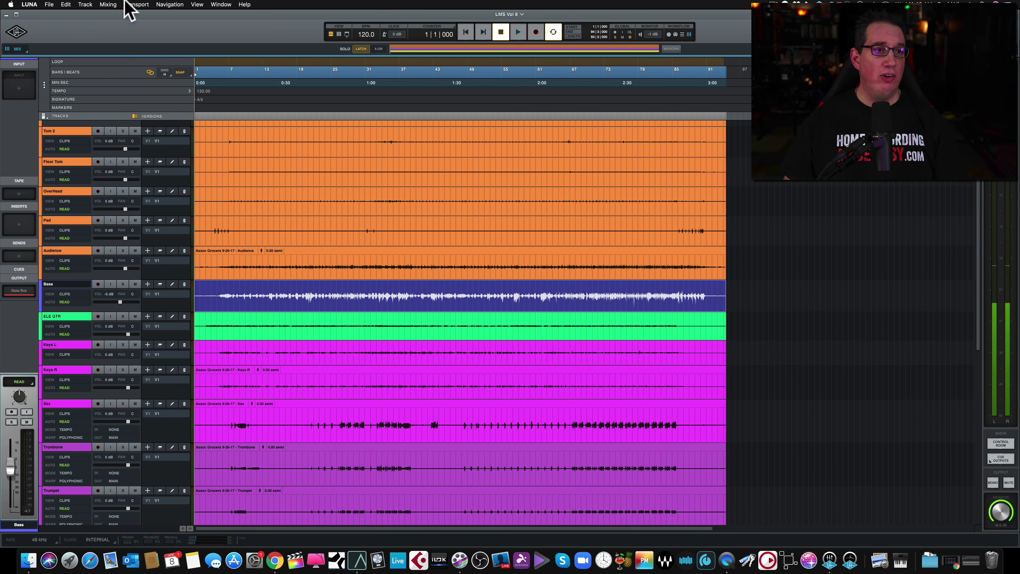
left_click(49, 5)
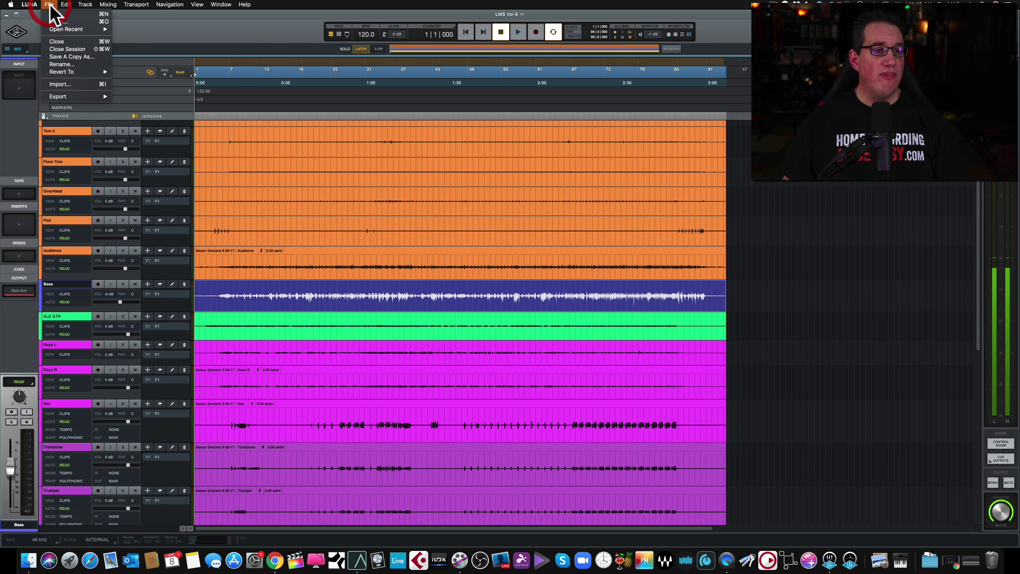
left_click(76, 85)
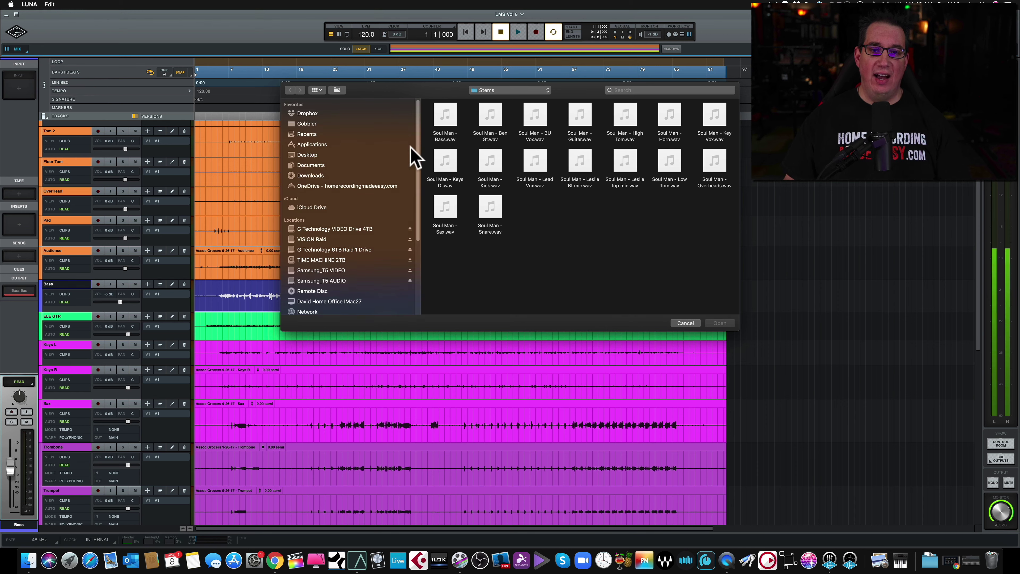
left_click(497, 86)
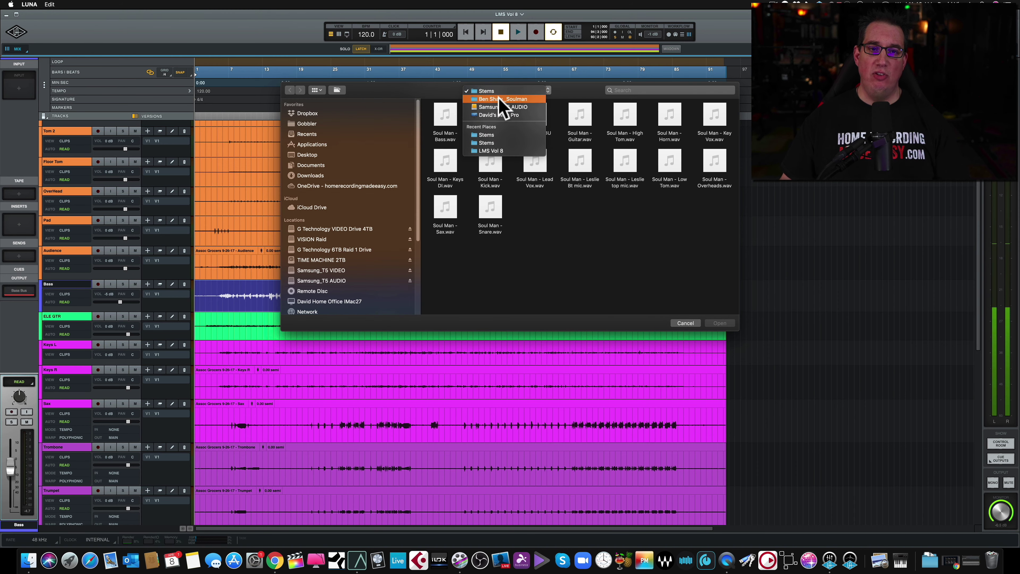
left_click(499, 97)
double_click(532, 116)
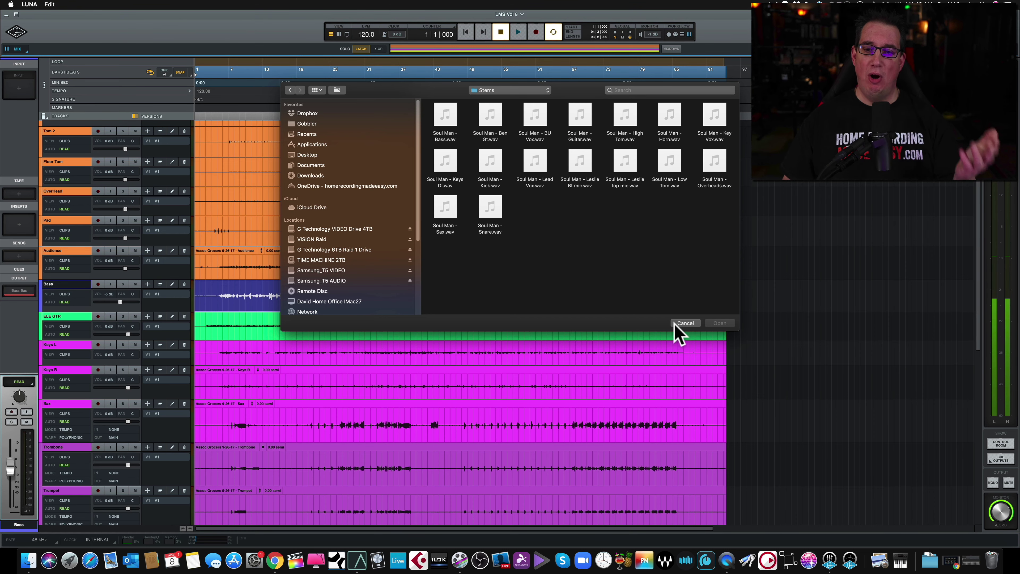
left_click(685, 323)
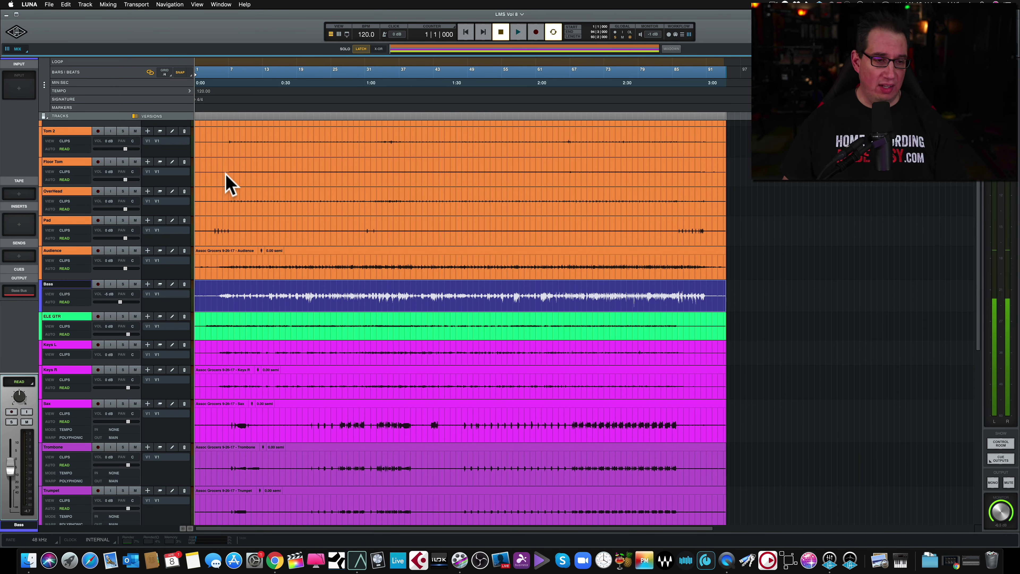
- Select the Kick track, drag its lower border down to enlarge it, and show its input routing list
left_click(76, 138)
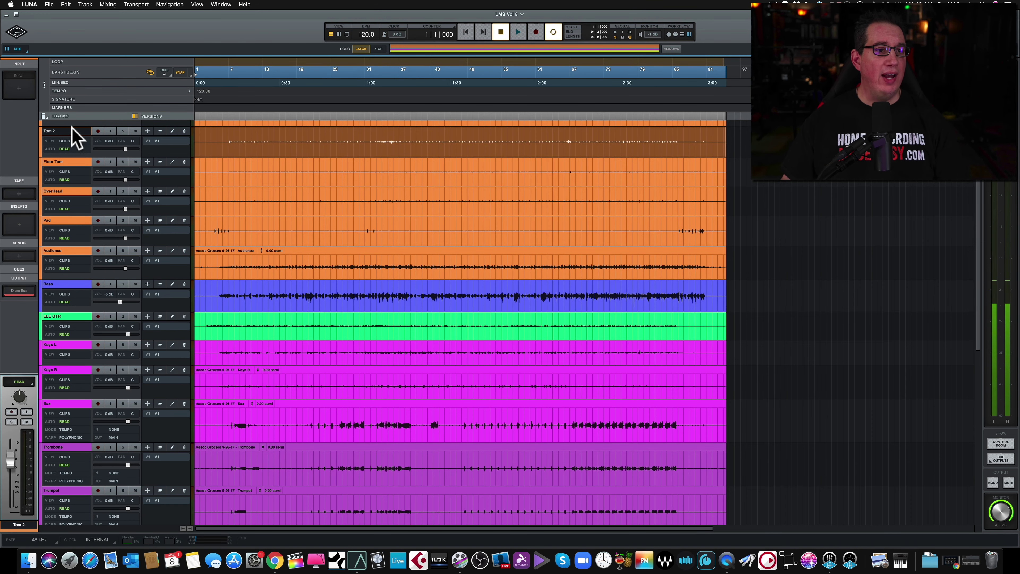
scroll(76, 138, "up", 3)
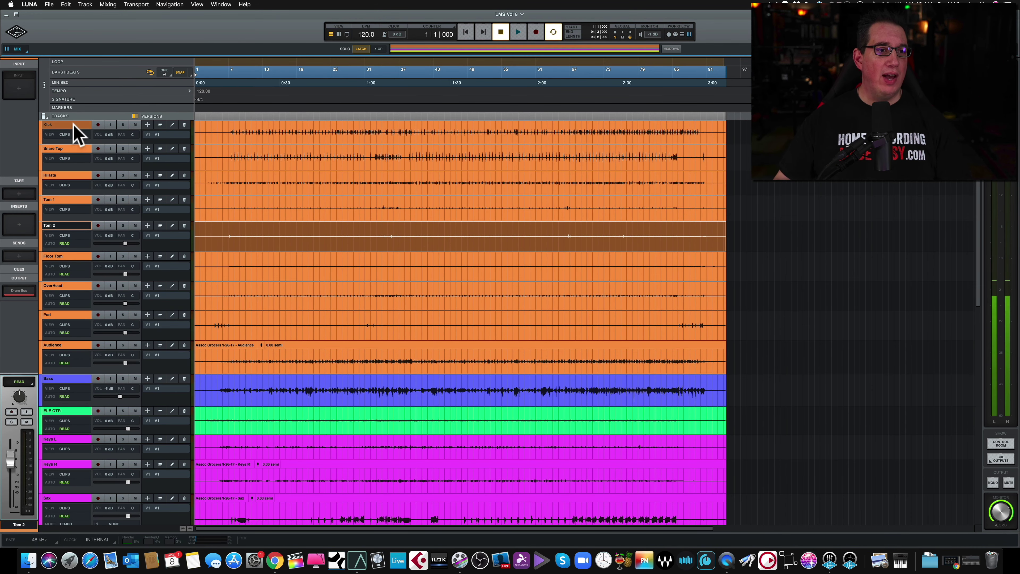
left_click(74, 128)
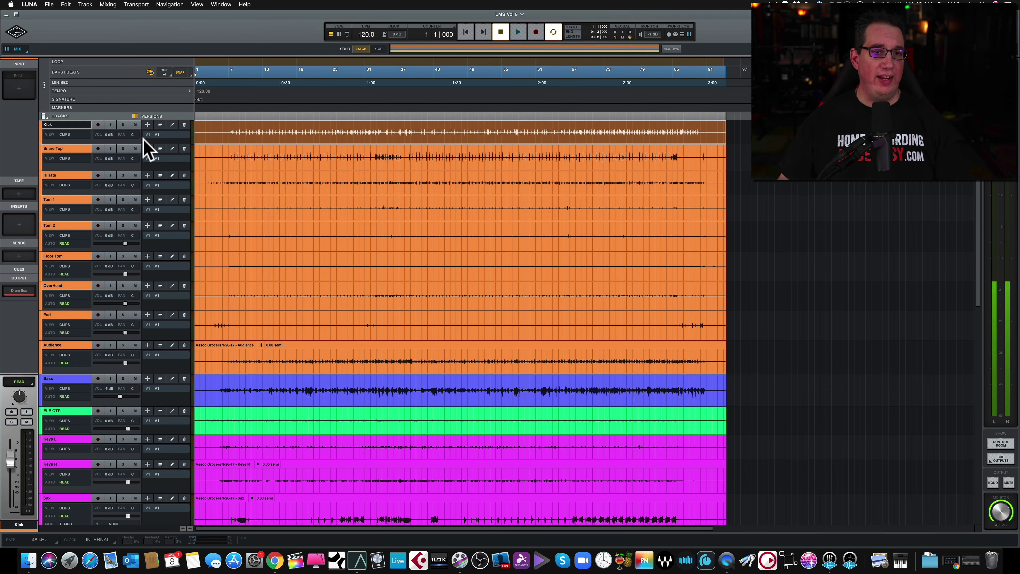
left_click_drag(74, 143, 75, 175)
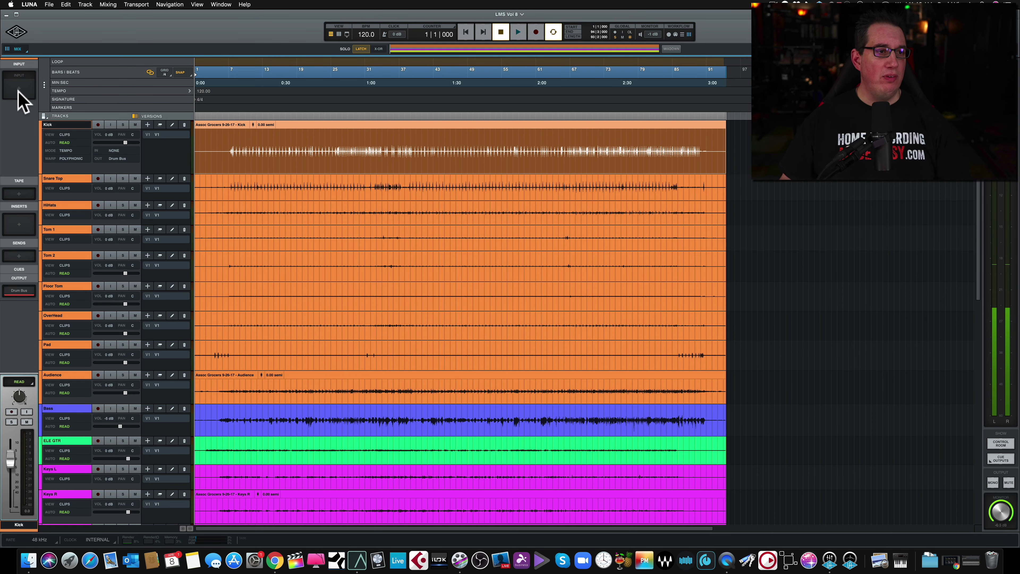
left_click(19, 76)
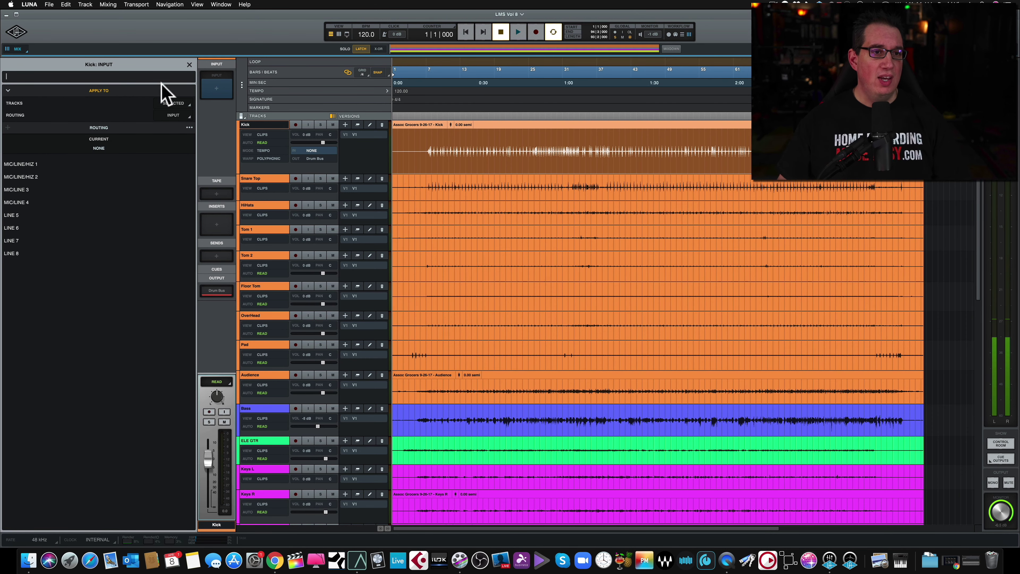
left_click(191, 65)
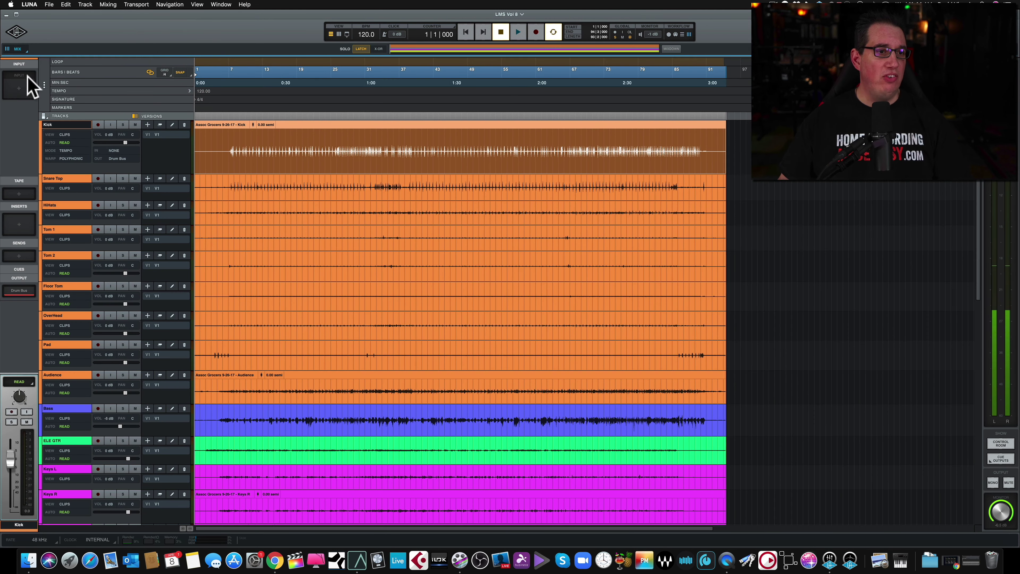
left_click(17, 194)
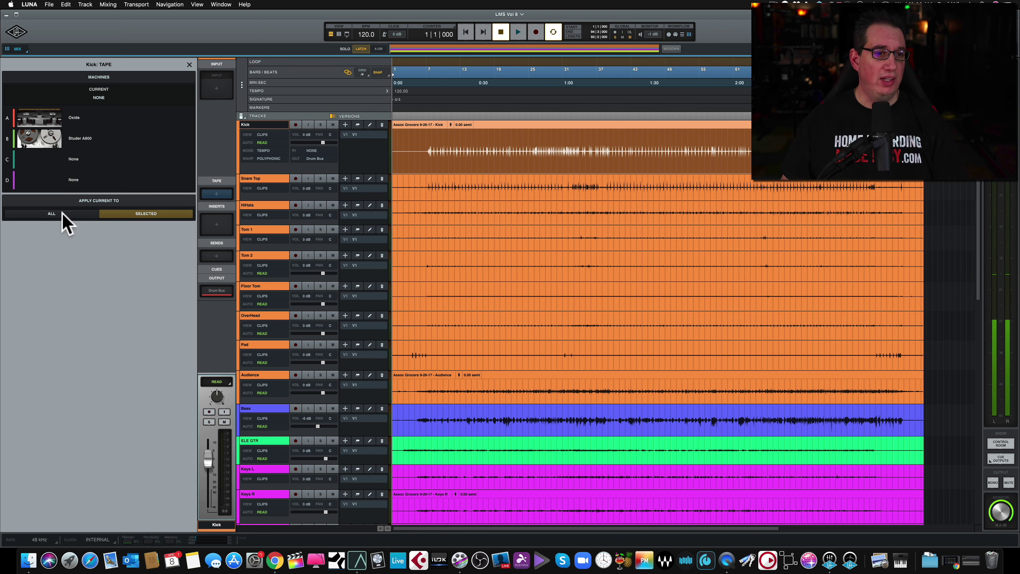
left_click(189, 65)
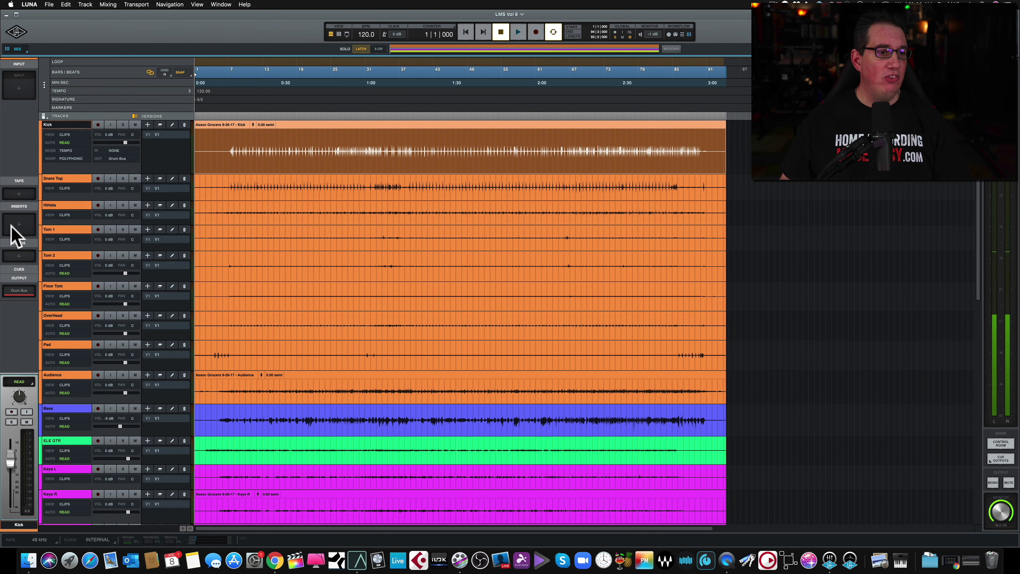
- Open the plug-in browser on Kick's INSERT 1 and collapse the Universal Audio group
left_click(20, 231)
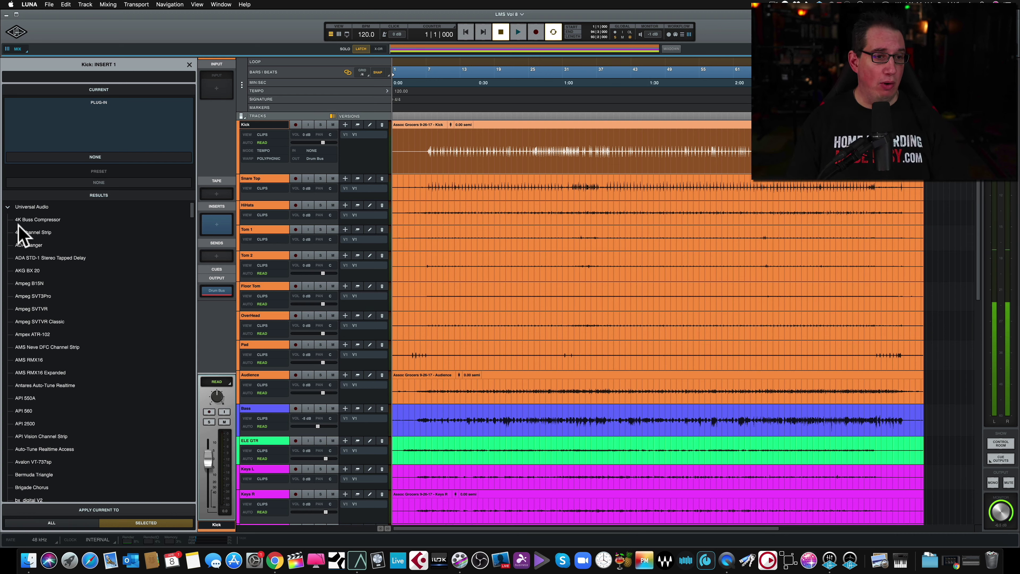
left_click(7, 206)
left_click(8, 208)
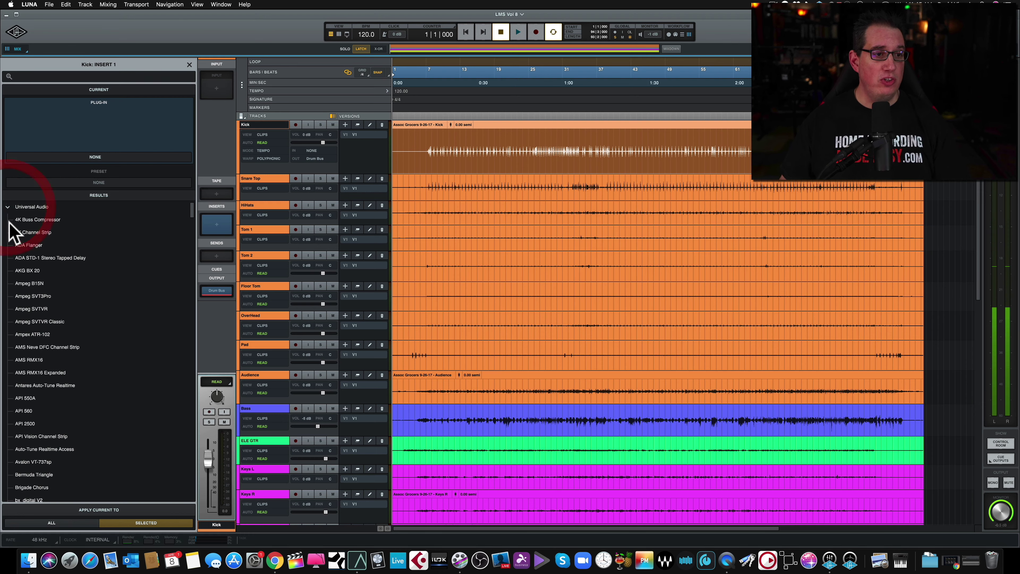
left_click(8, 207)
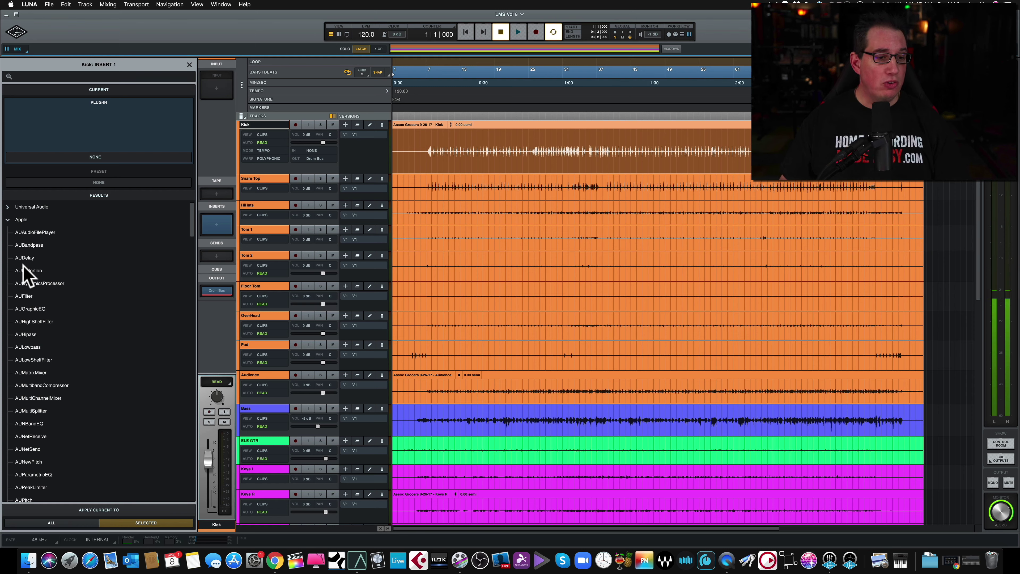
scroll(25, 274, "down", 3)
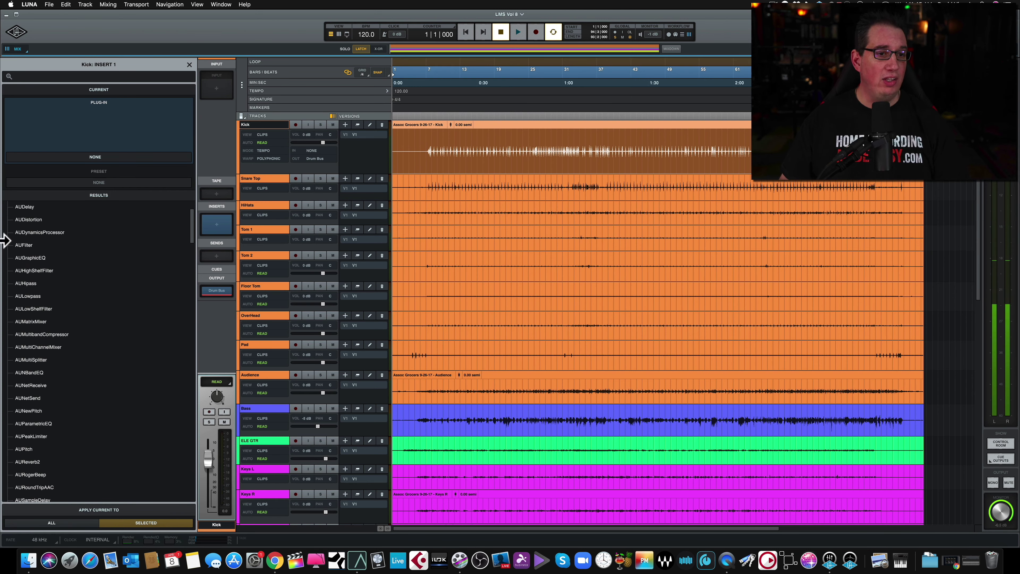
scroll(55, 297, "down", 10)
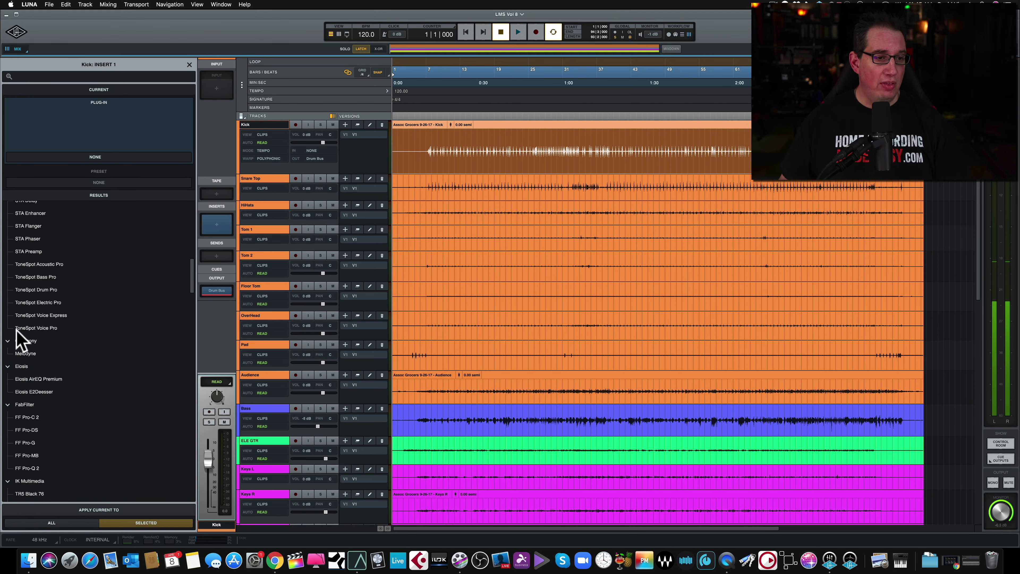
scroll(18, 325, "up", 5)
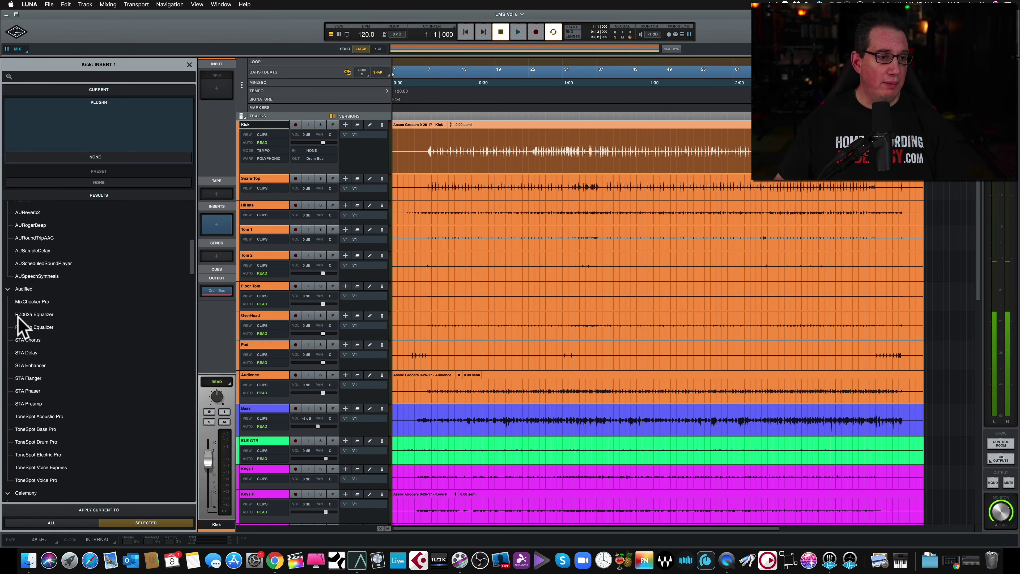
- Collapse the Audified, FabFilter, IK Multimedia, Kilohearts and Overloud plug-in groups
left_click(7, 289)
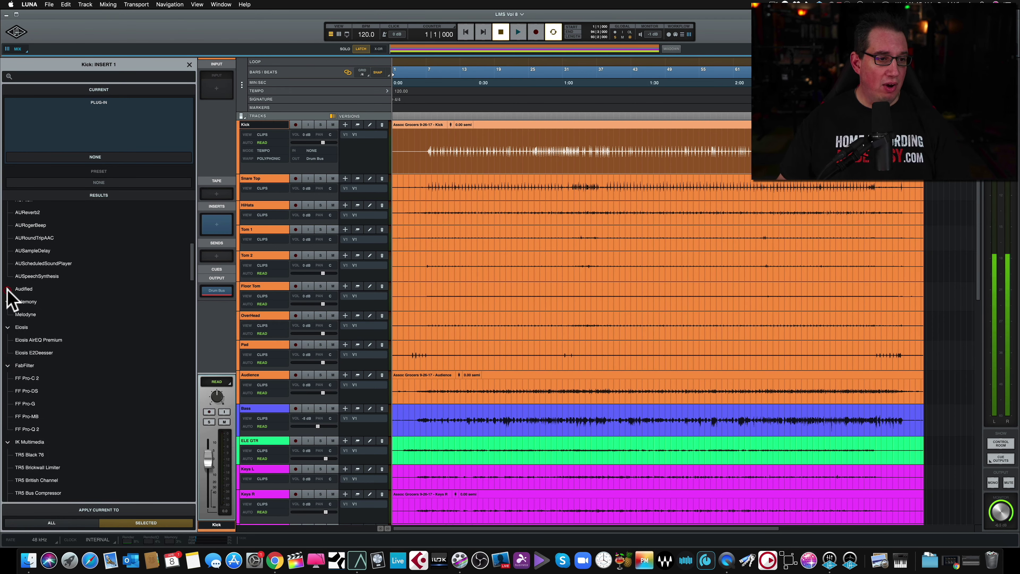
left_click(7, 327)
left_click(8, 327)
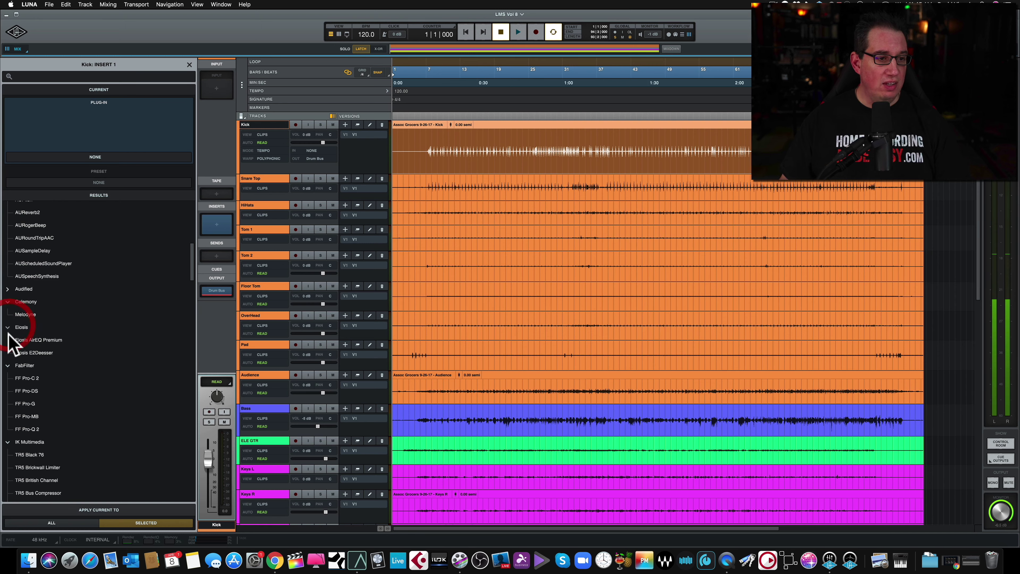
left_click(8, 365)
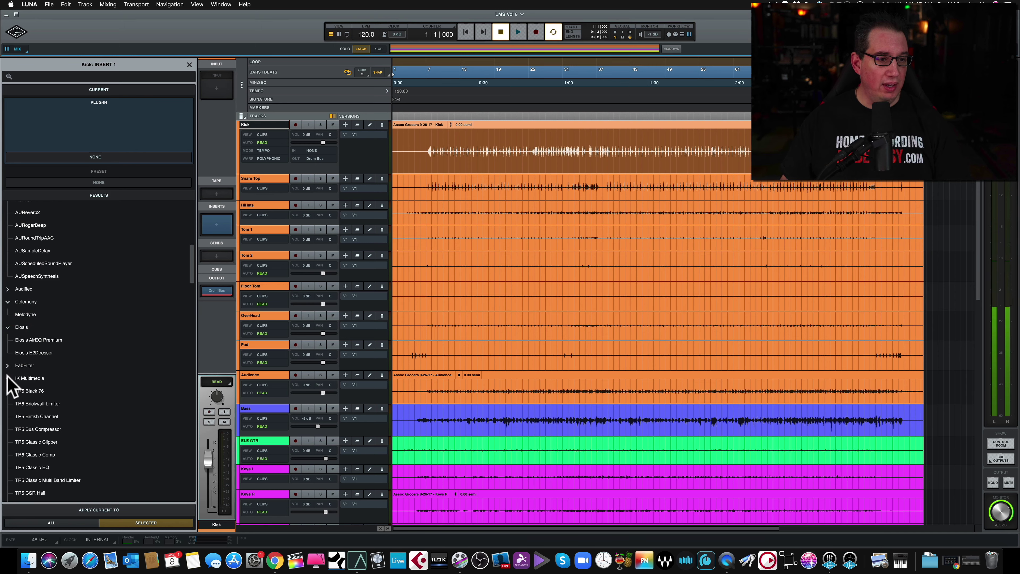
left_click(8, 378)
scroll(22, 360, "down", 3)
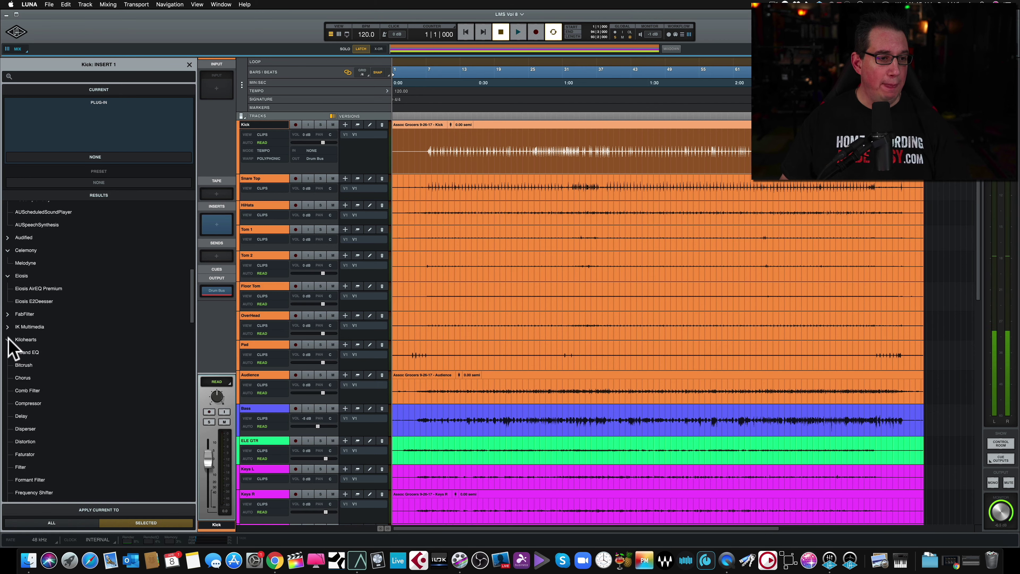
left_click(7, 340)
left_click(8, 365)
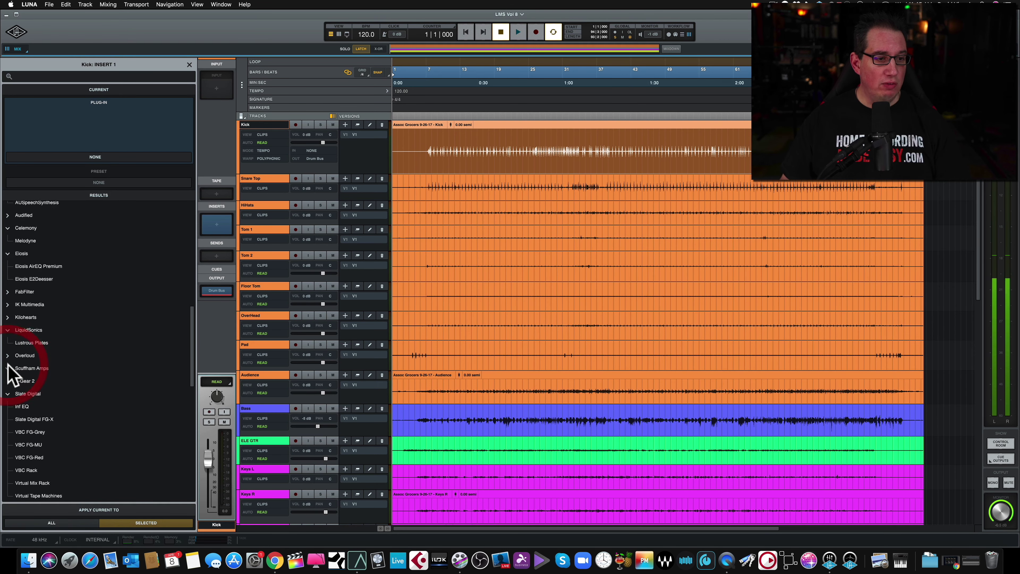
left_click(9, 374)
scroll(22, 374, "down", 2)
scroll(9, 376, "down", 2)
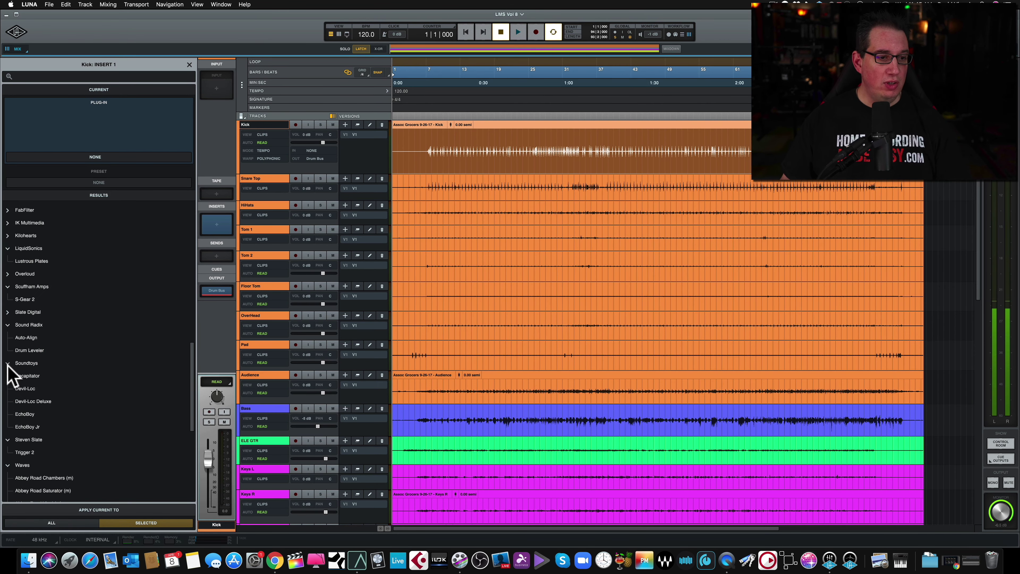
- Collapse the Soundtoys, Sound Radix, Steven Slate, Waves, Eiosis, Celemony, LiquidSonics and Scuffham Amps groups
left_click(8, 363)
left_click(8, 325)
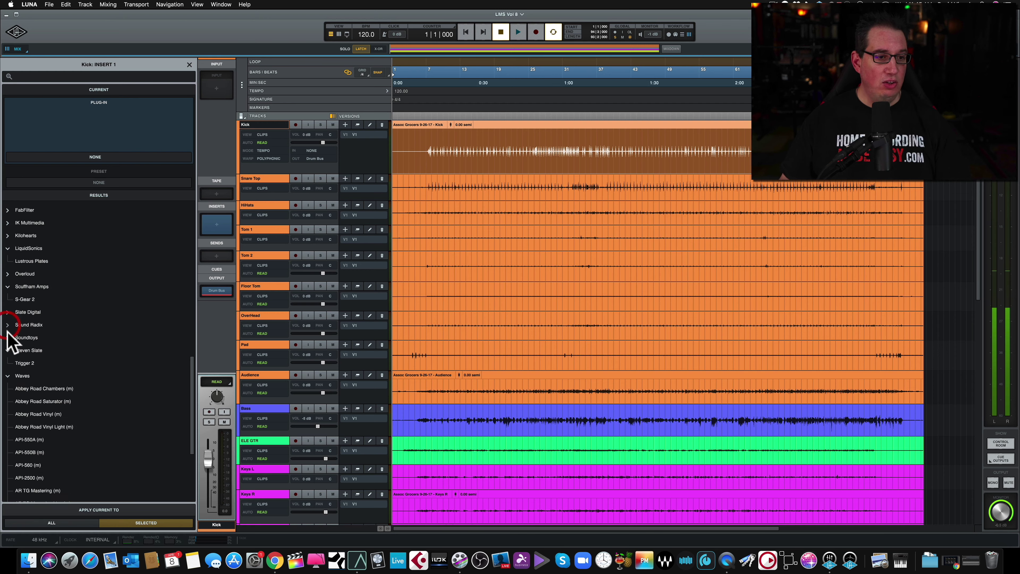
left_click(7, 349)
left_click(7, 363)
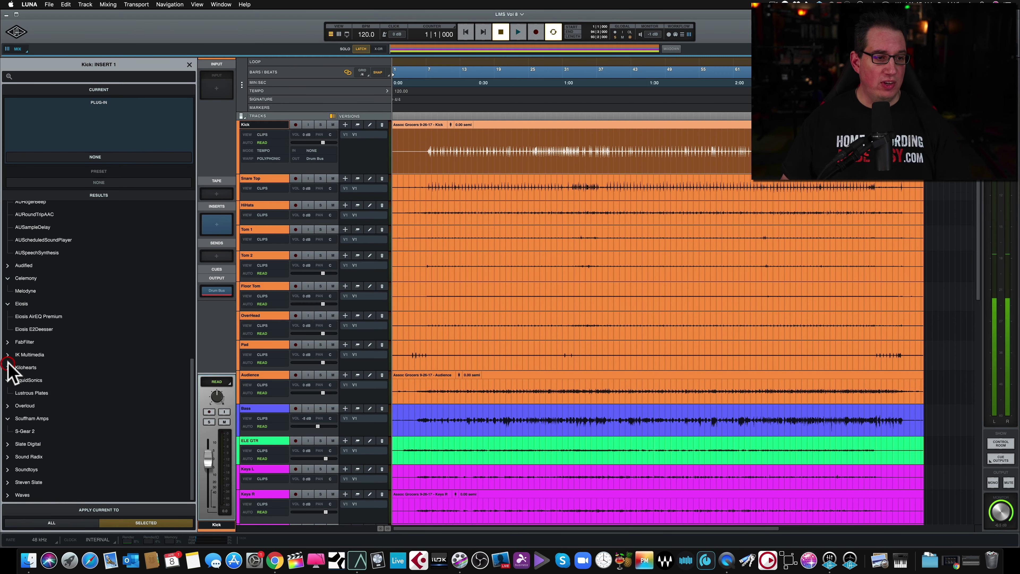
scroll(8, 349, "down", 1)
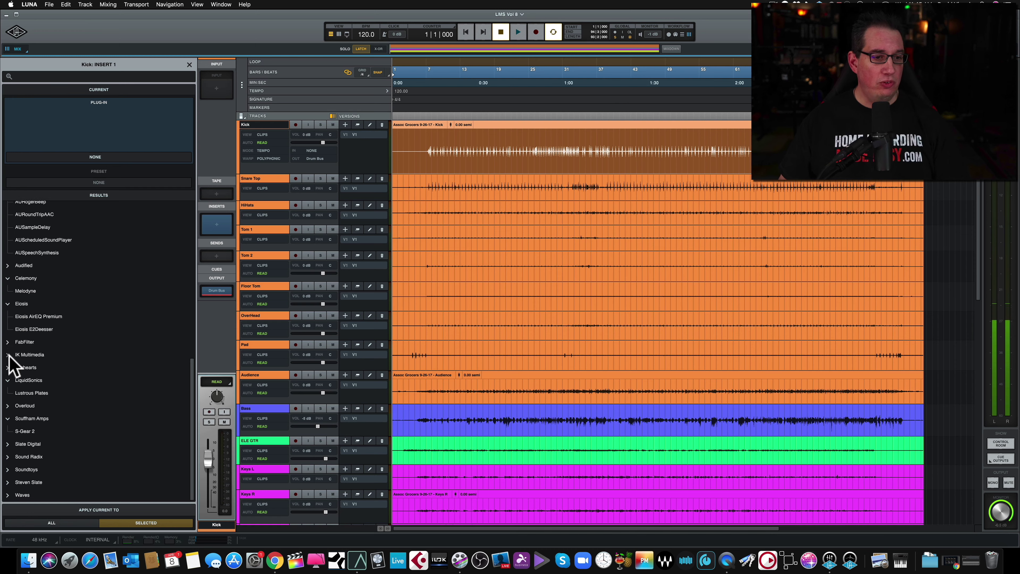
left_click(8, 304)
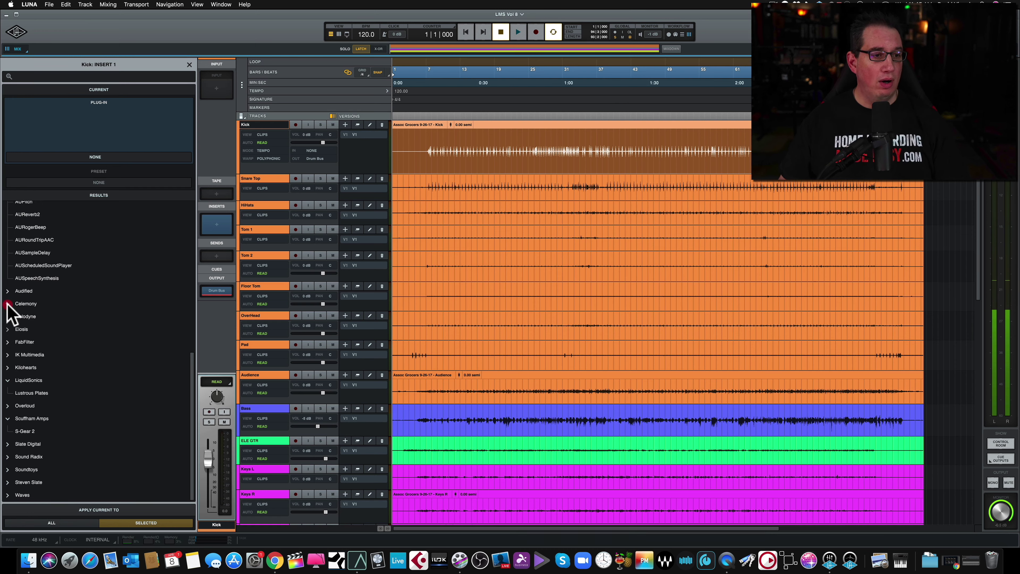
left_click(8, 305)
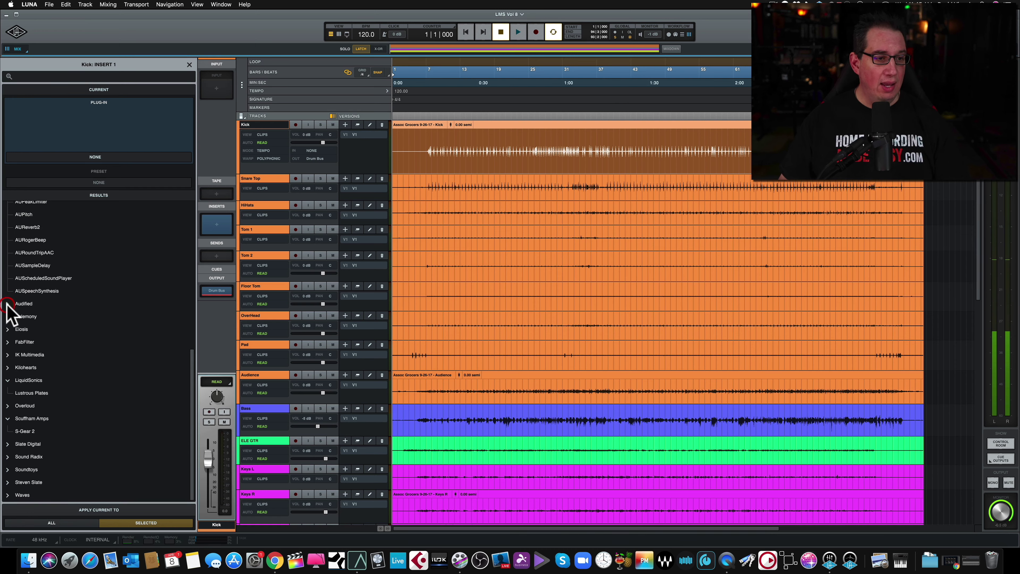
left_click(8, 380)
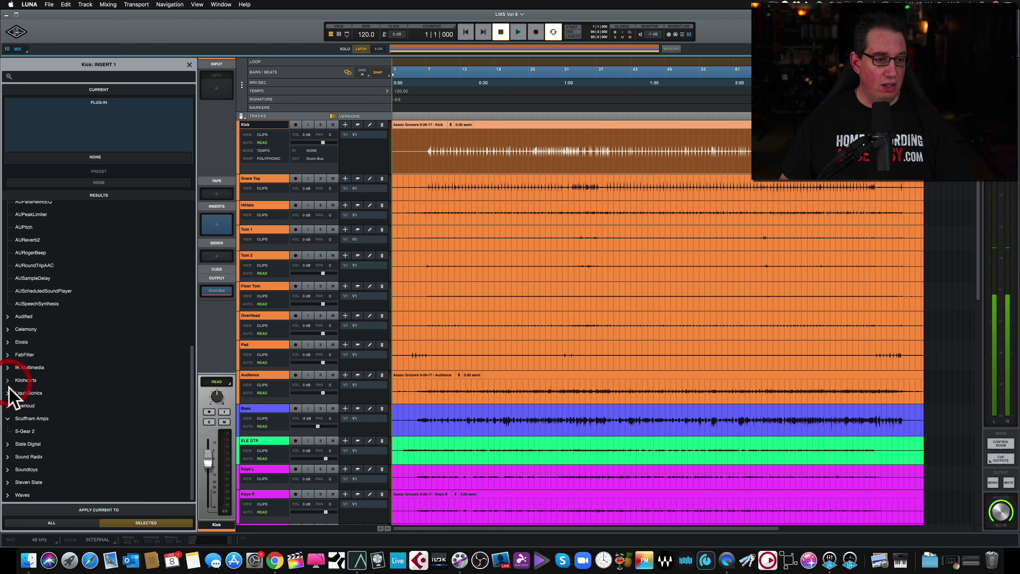
left_click(7, 419)
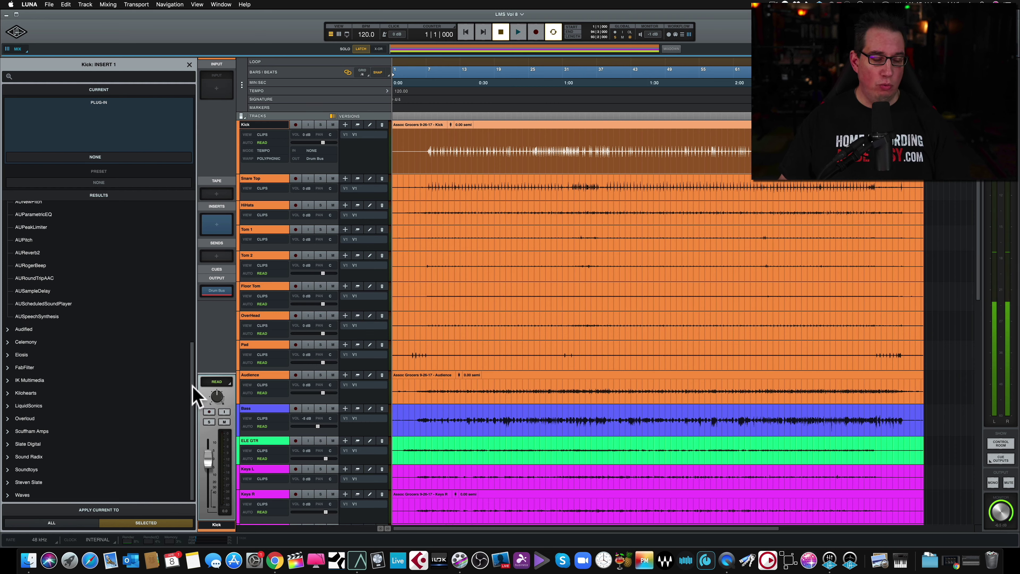
- Collapse Apple, browse the Universal Audio plug-ins, collapse them, and close the browser without loading anything
left_click_drag(193, 396, 113, 170)
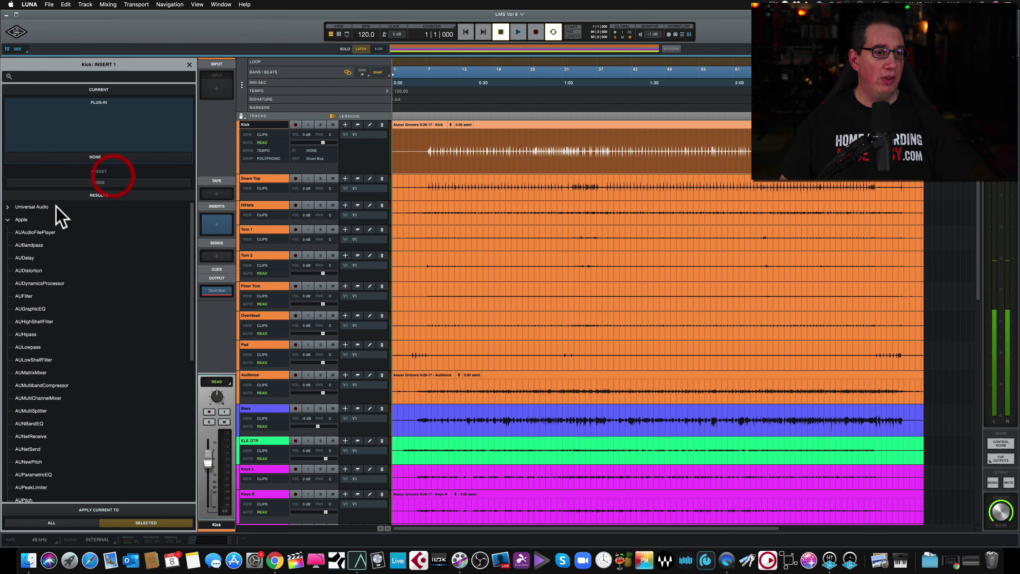
left_click(7, 219)
left_click(7, 206)
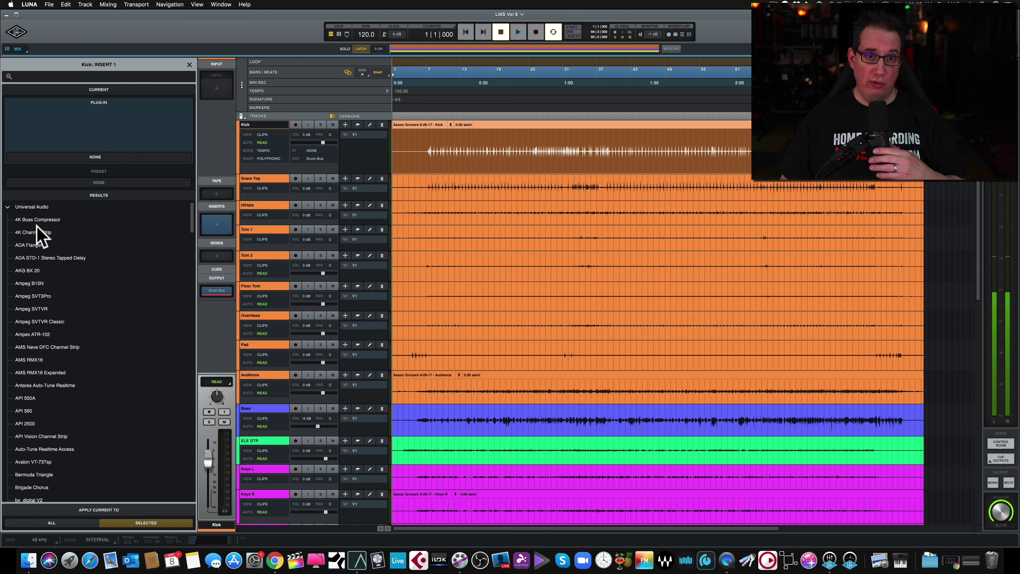
scroll(34, 268, "down", 7)
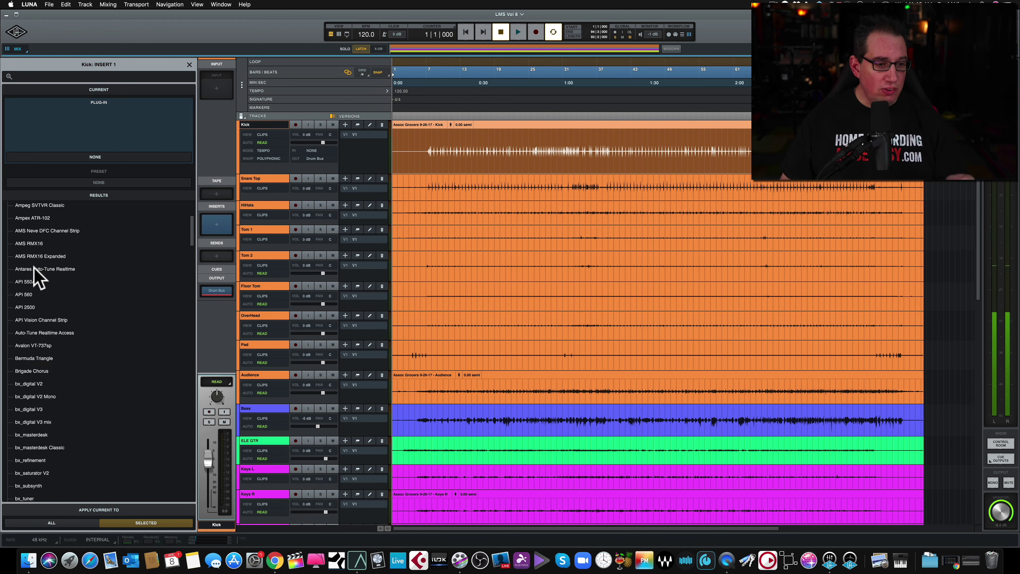
scroll(34, 268, "up", 7)
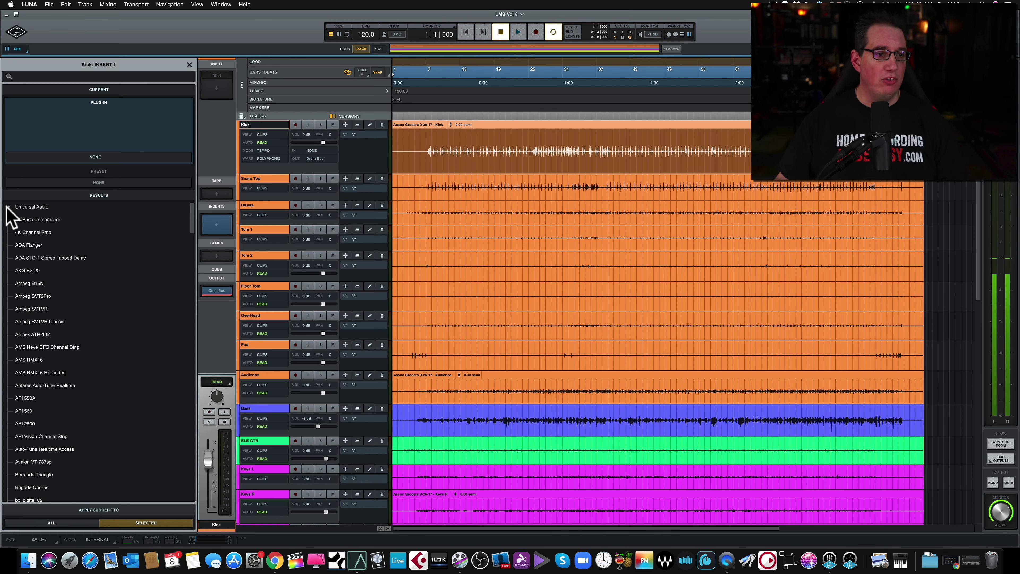
left_click(7, 208)
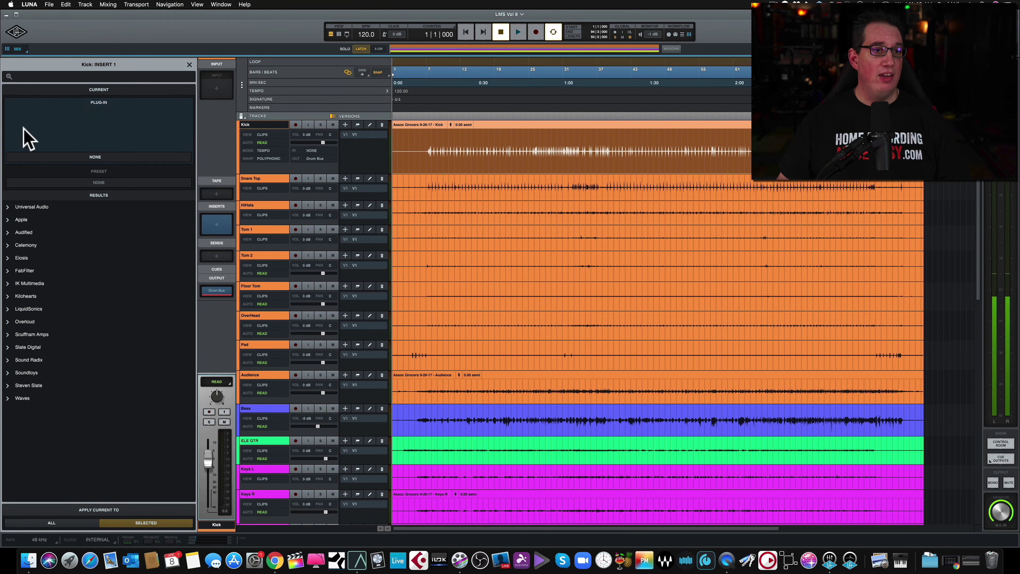
left_click(188, 65)
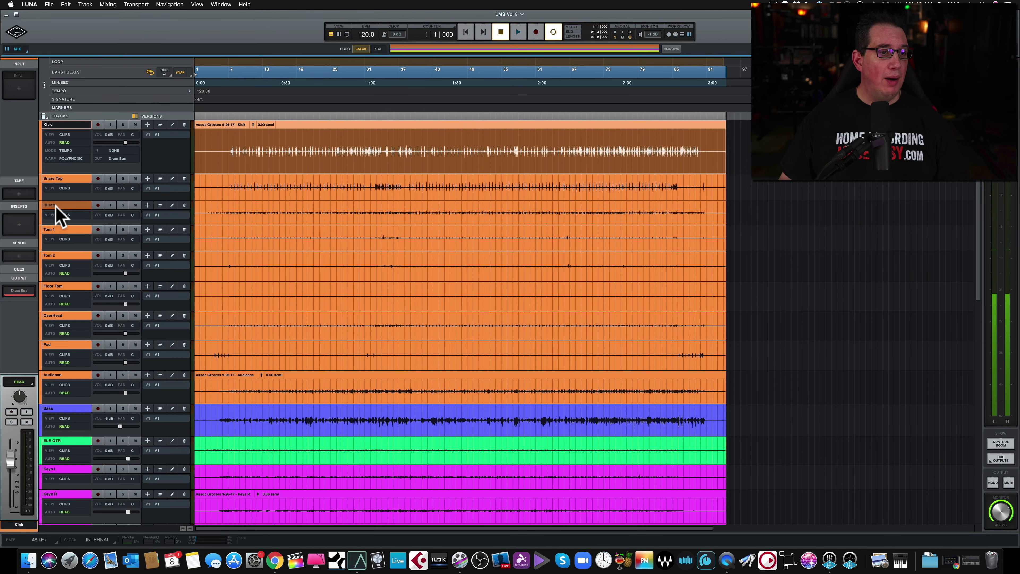
left_click(19, 256)
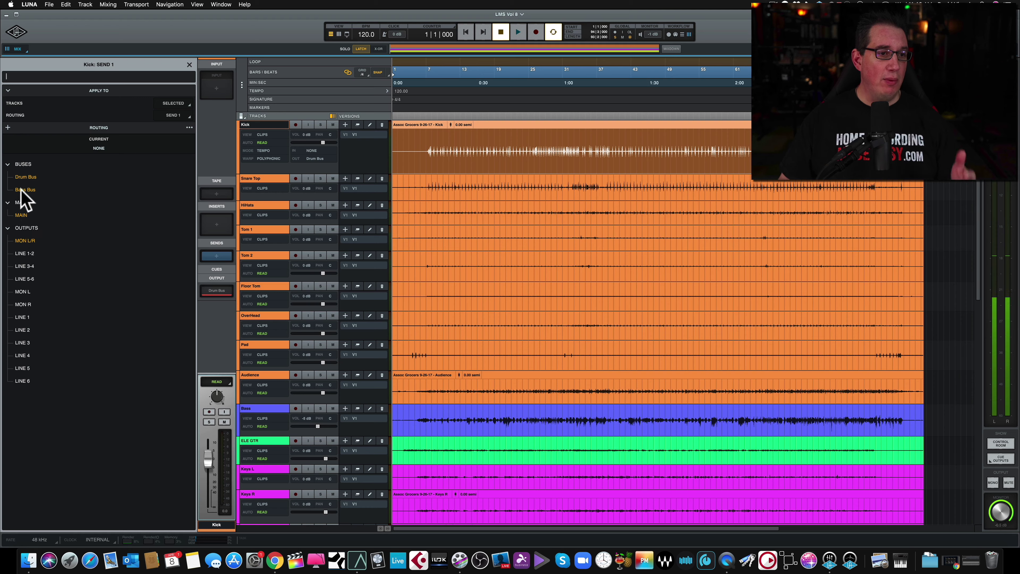
left_click(189, 64)
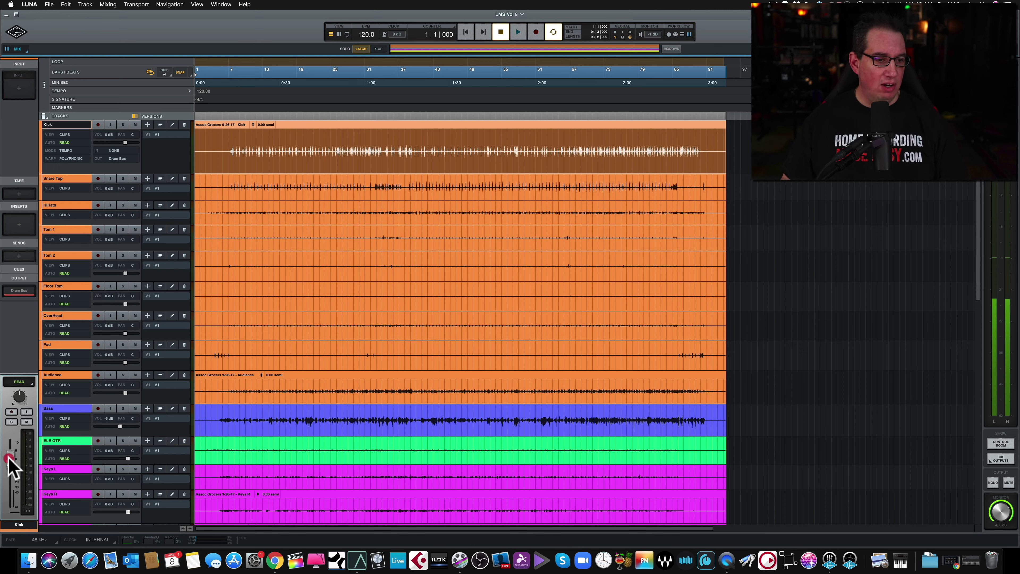
left_click_drag(9, 456, 6, 459)
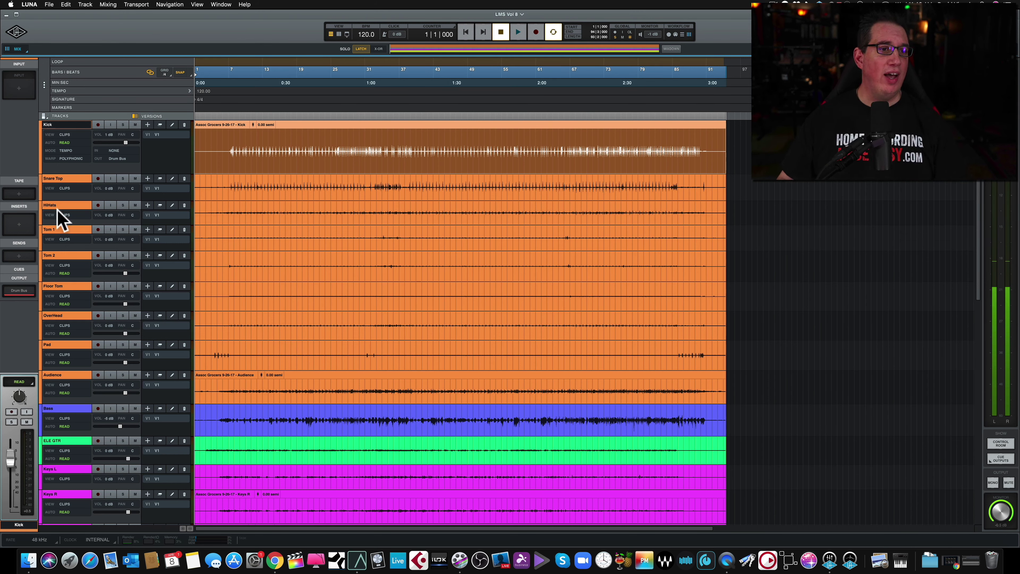
- Raise the Kick channel fader slightly, to about +0.5 dB
left_click(83, 176)
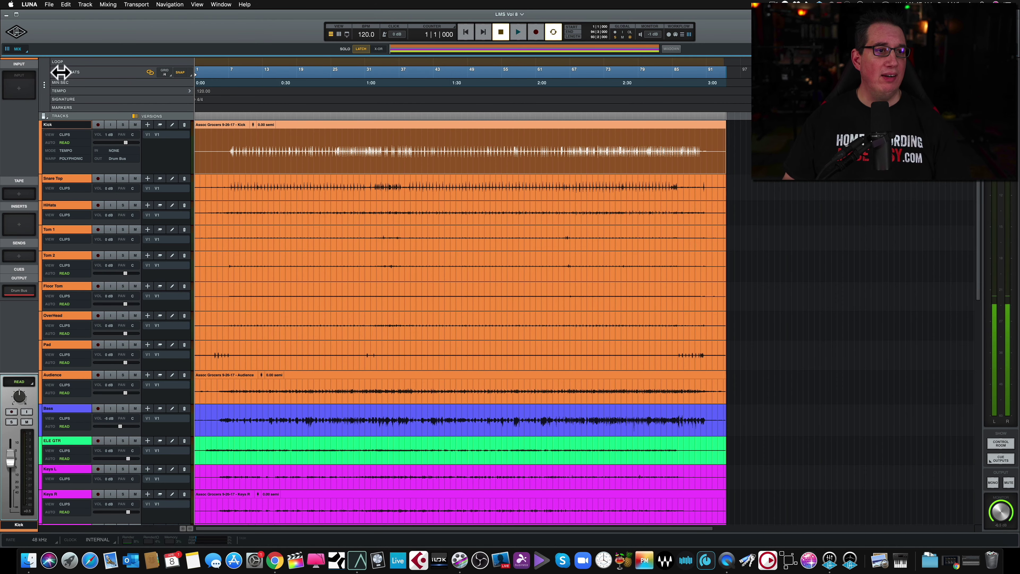
left_click(69, 91)
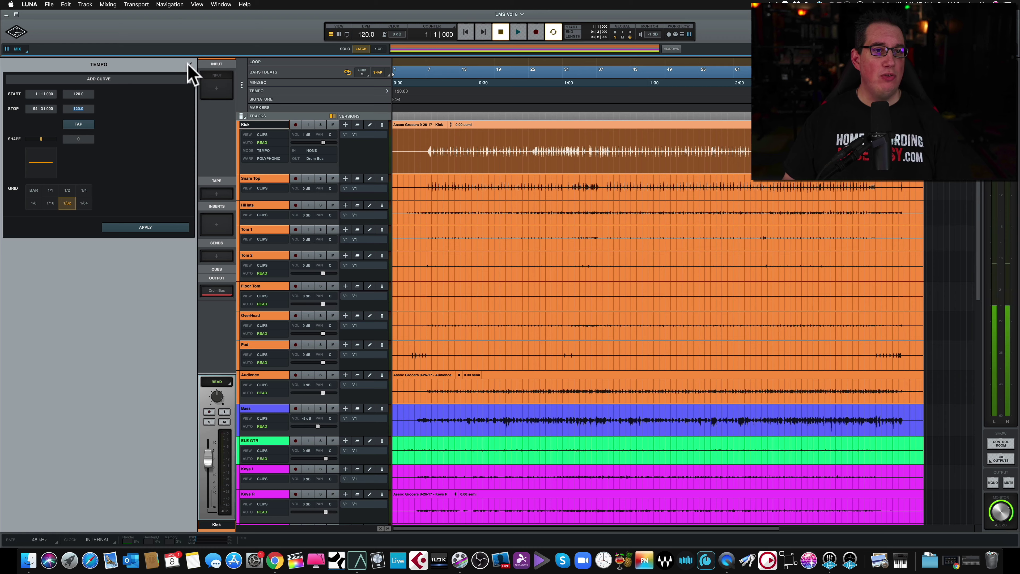
left_click(188, 65)
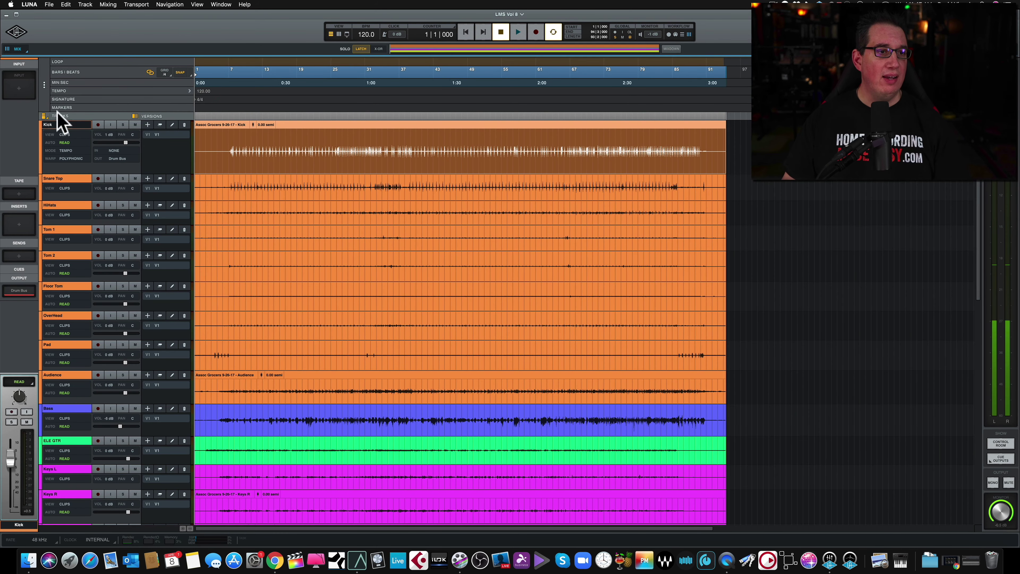
left_click(82, 99)
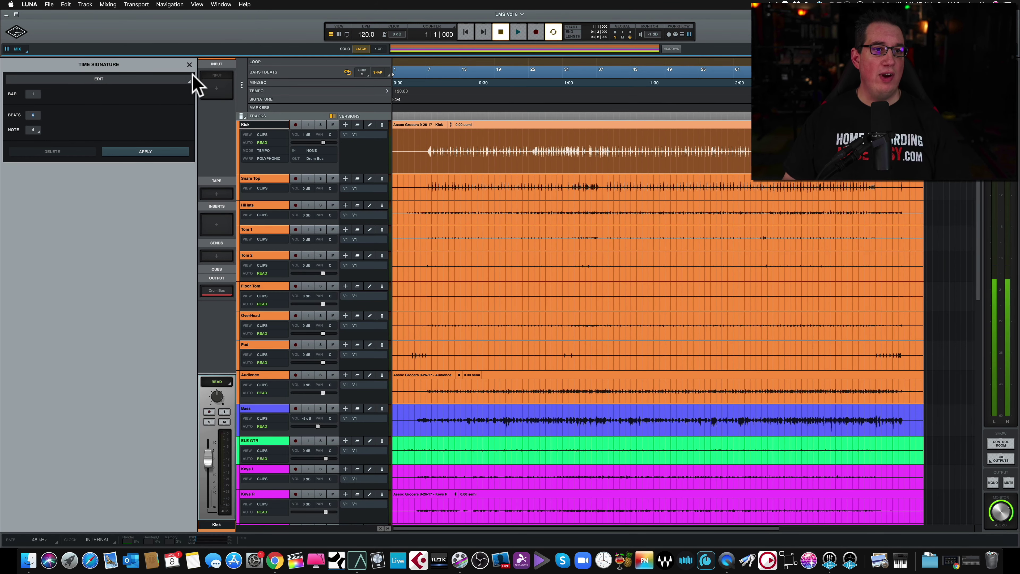
left_click(189, 65)
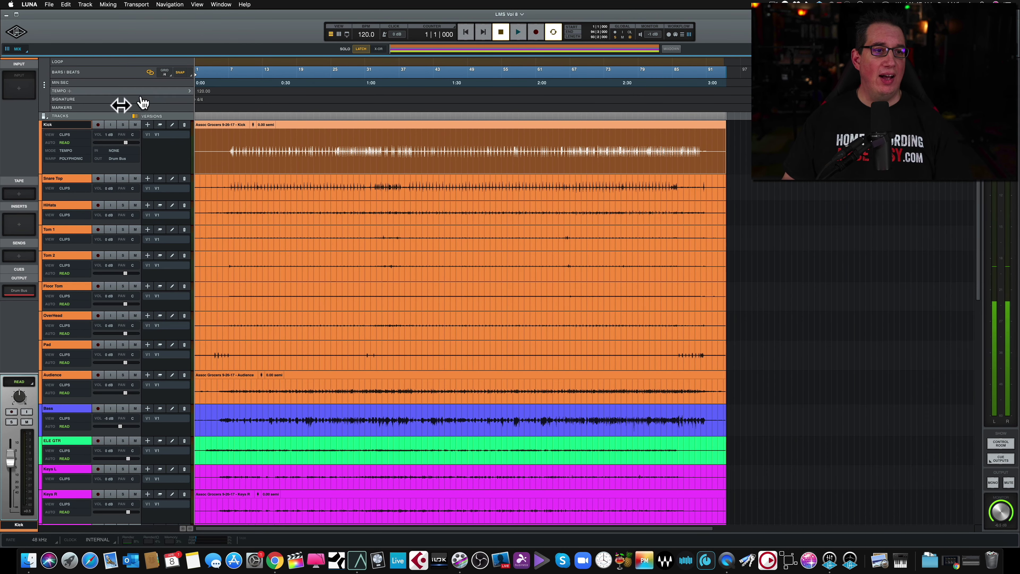
- Open the marker editor and close it without adding a marker
left_click(78, 107)
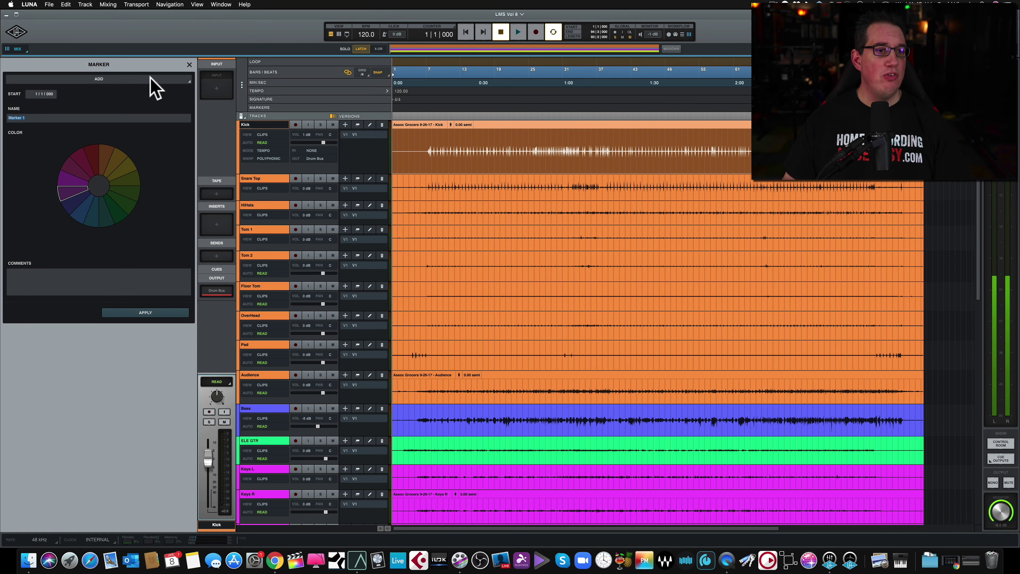
left_click(189, 64)
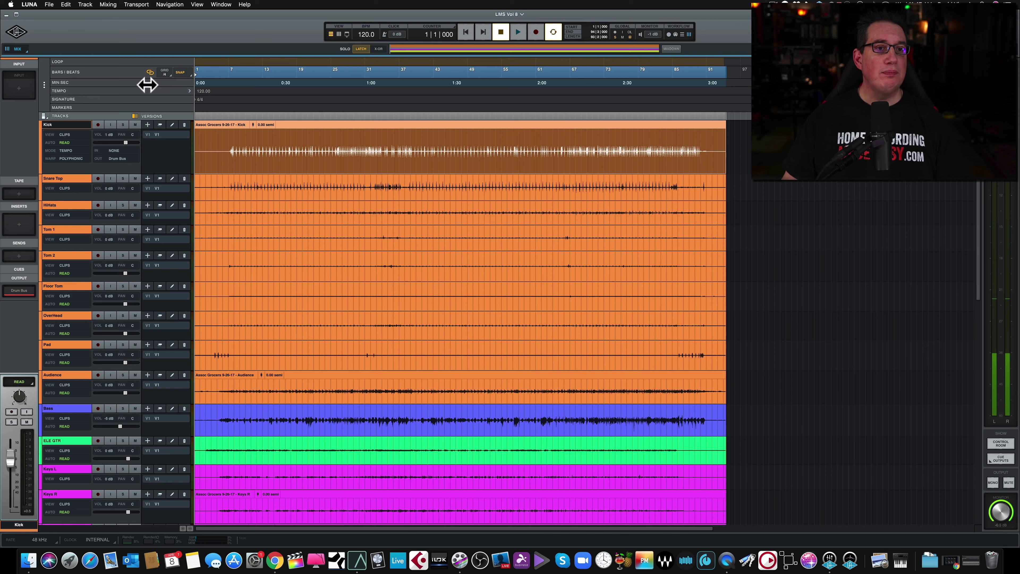
left_click(180, 73)
left_click(182, 74)
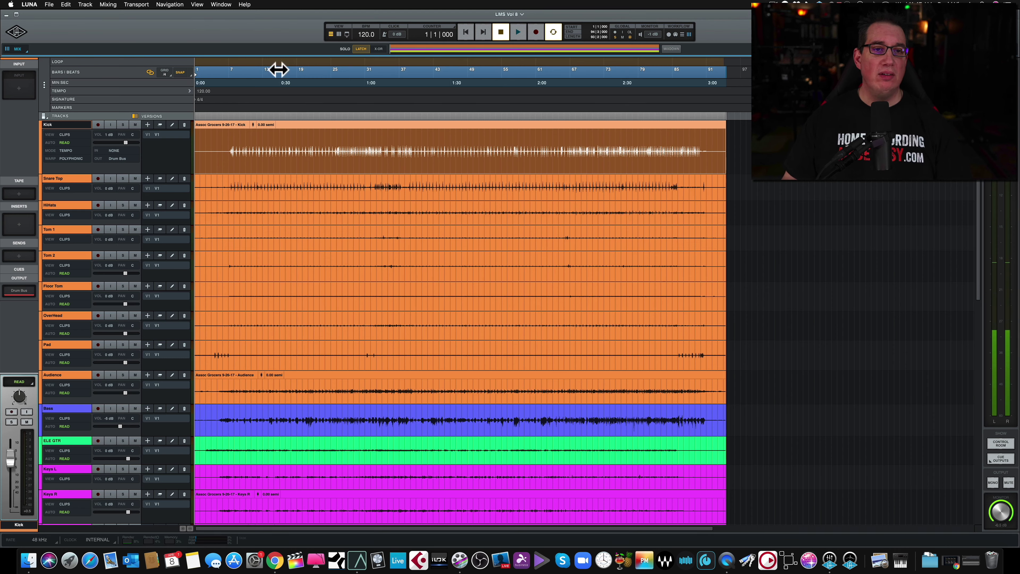
- Stop playback at bar 11, select bars 7 to 72 on the ruler, and enable Loop
left_click(222, 81)
left_click(251, 71)
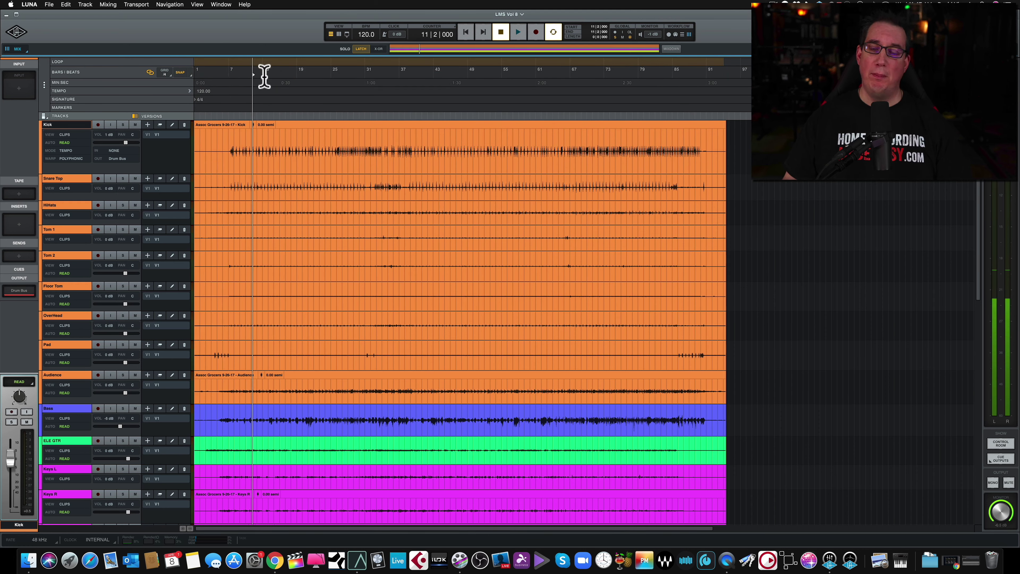
left_click(500, 32)
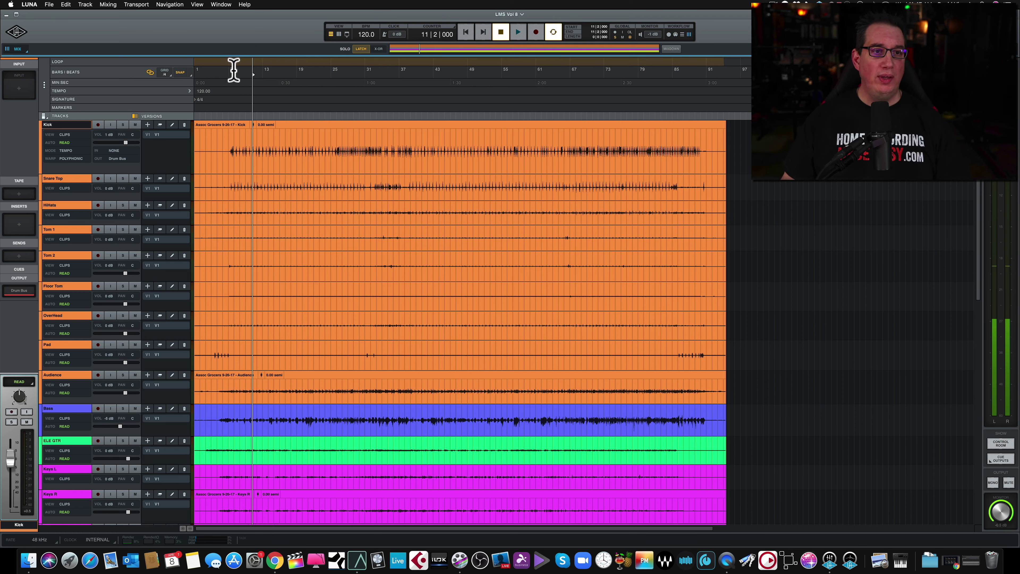
left_click_drag(234, 71, 593, 86)
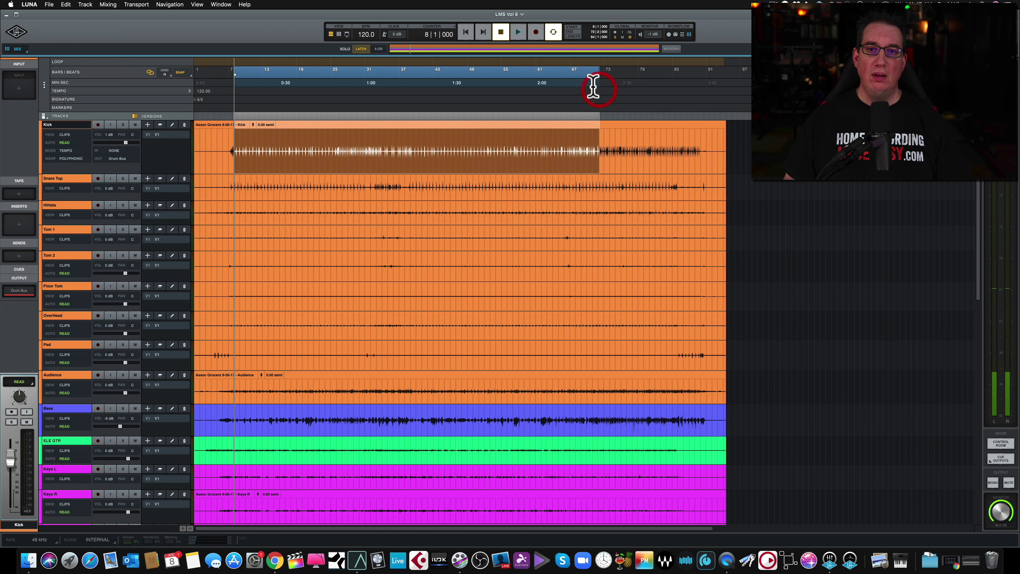
left_click(556, 33)
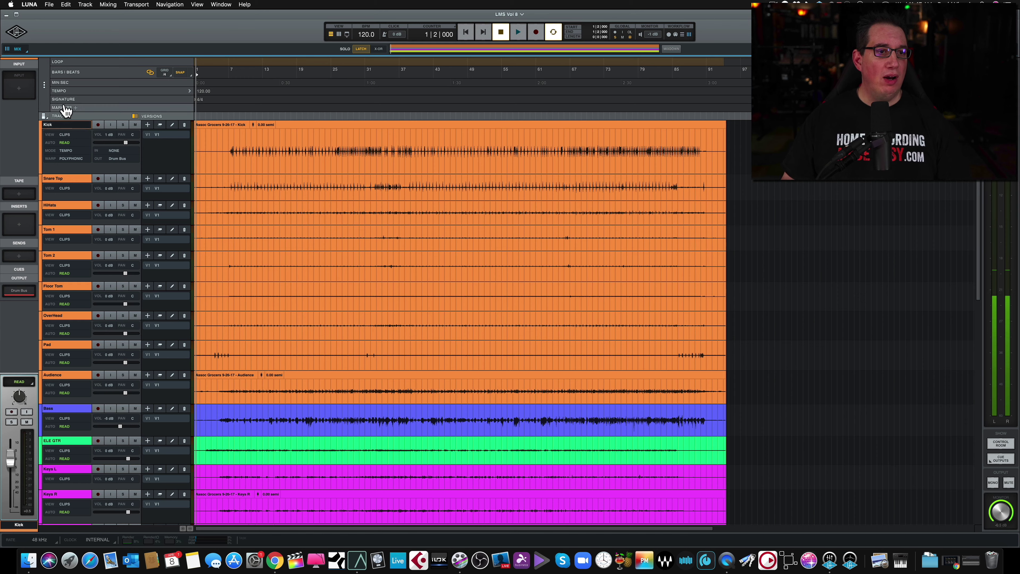
- Shrink all tracks step by step down to the smallest track height
left_click(45, 117)
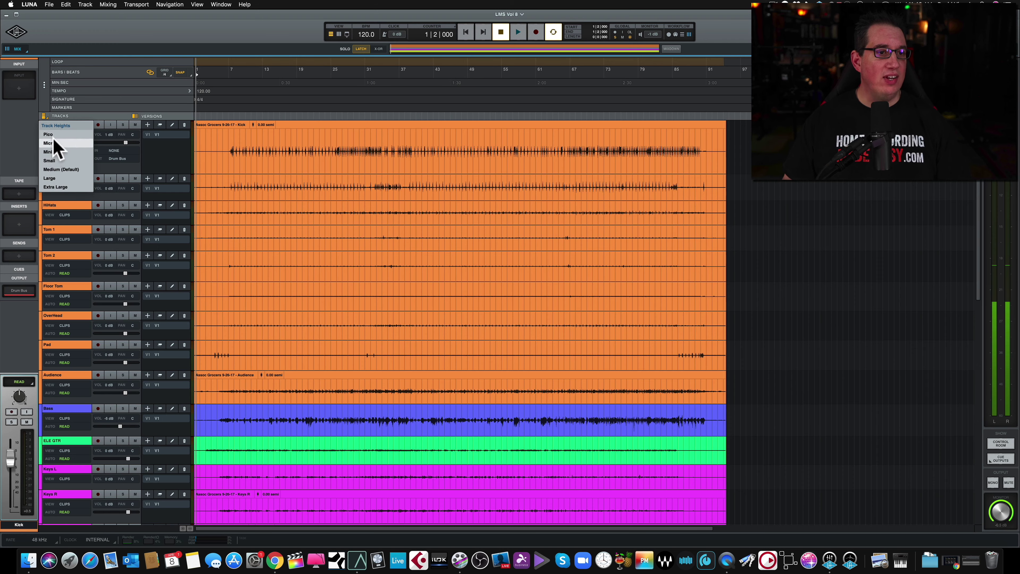
left_click(50, 161)
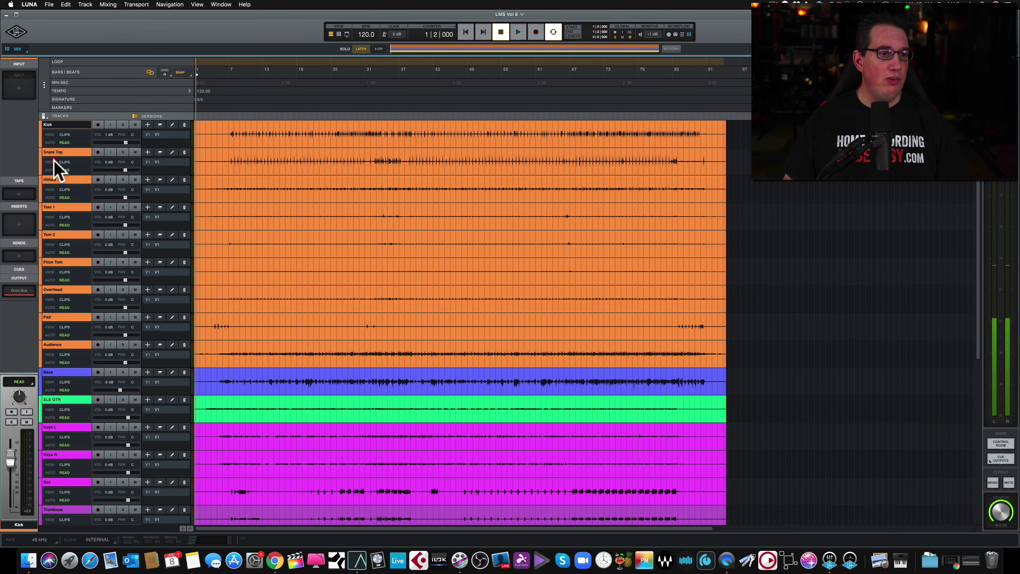
left_click(43, 116)
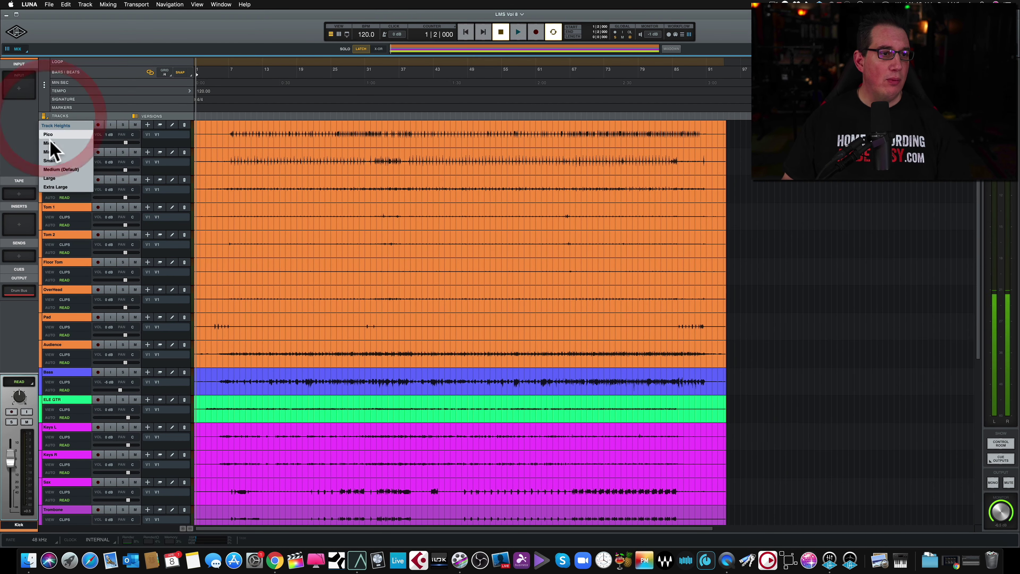
left_click(50, 148)
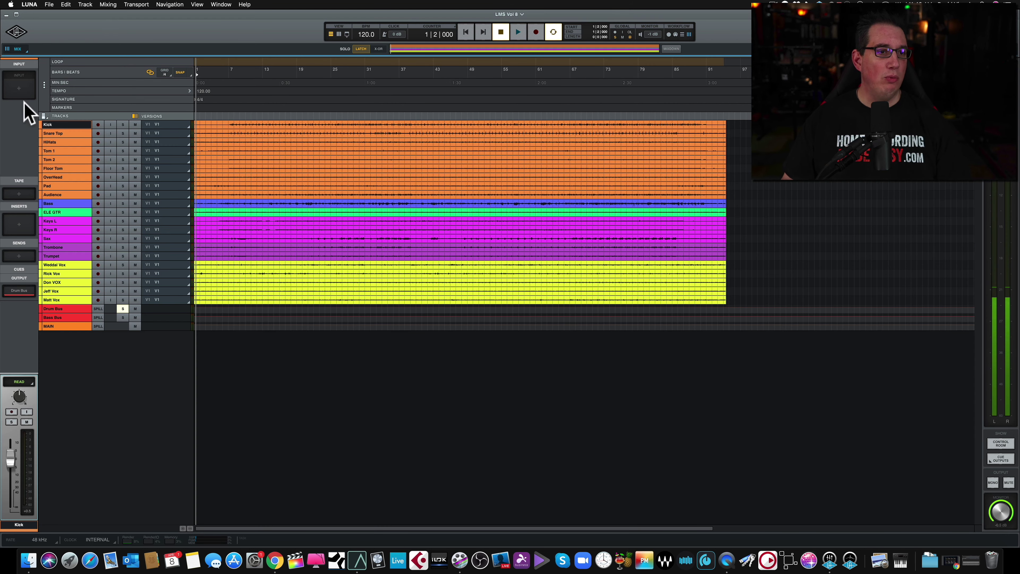
left_click(43, 116)
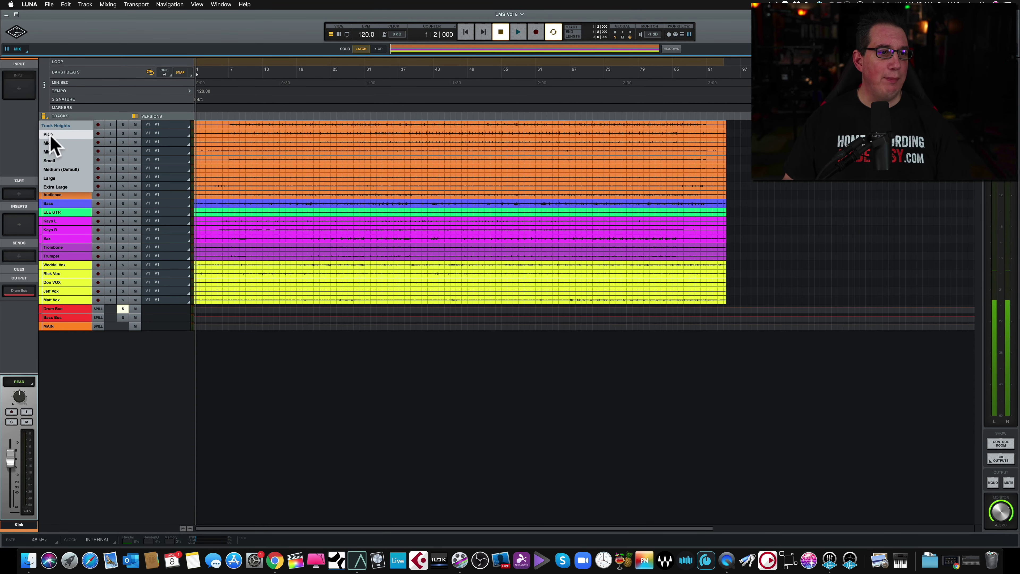
left_click(48, 134)
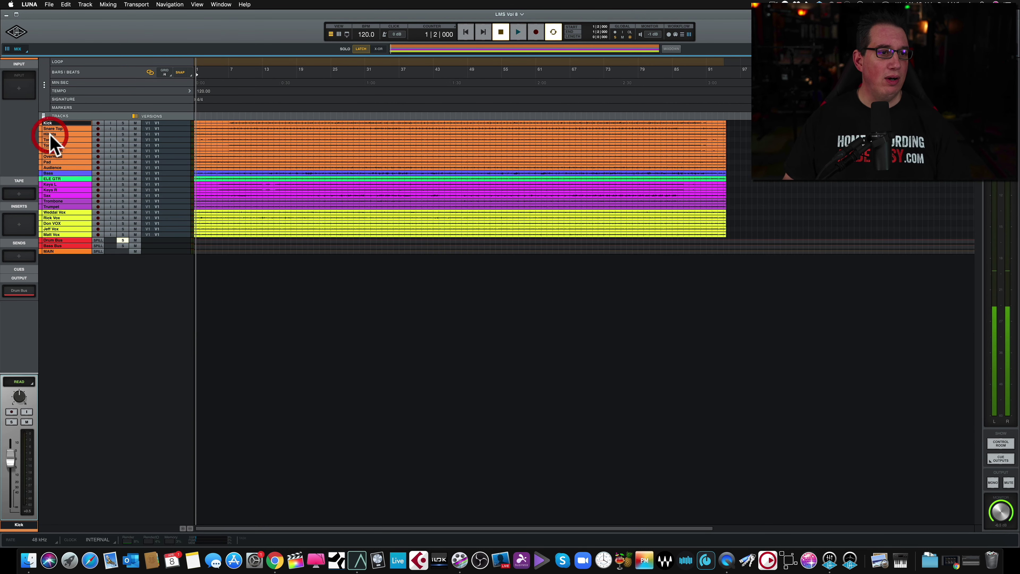
- Try Extra Large track height, then settle every track on a compact height
left_click(45, 118)
left_click(53, 188)
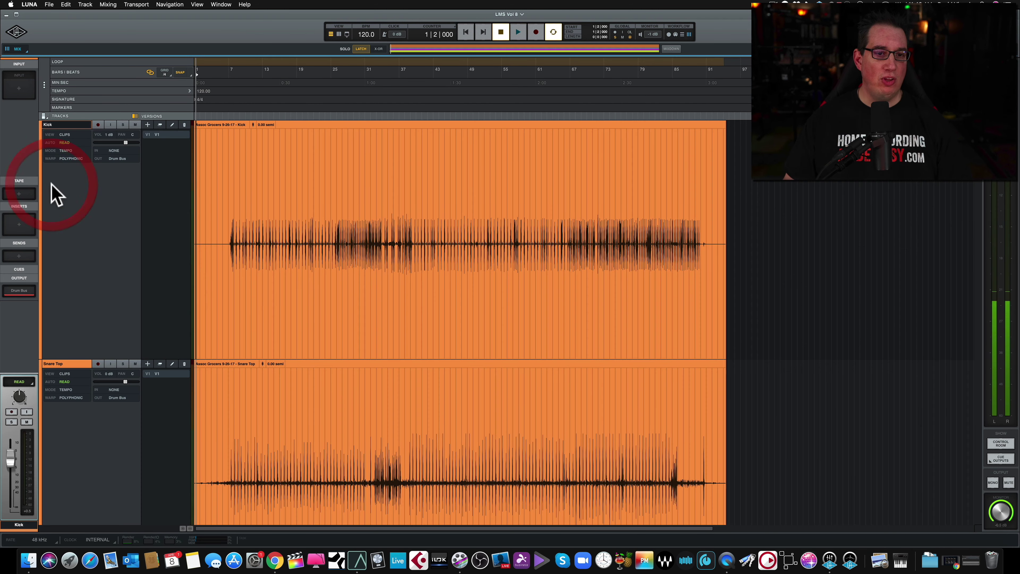
left_click(45, 116)
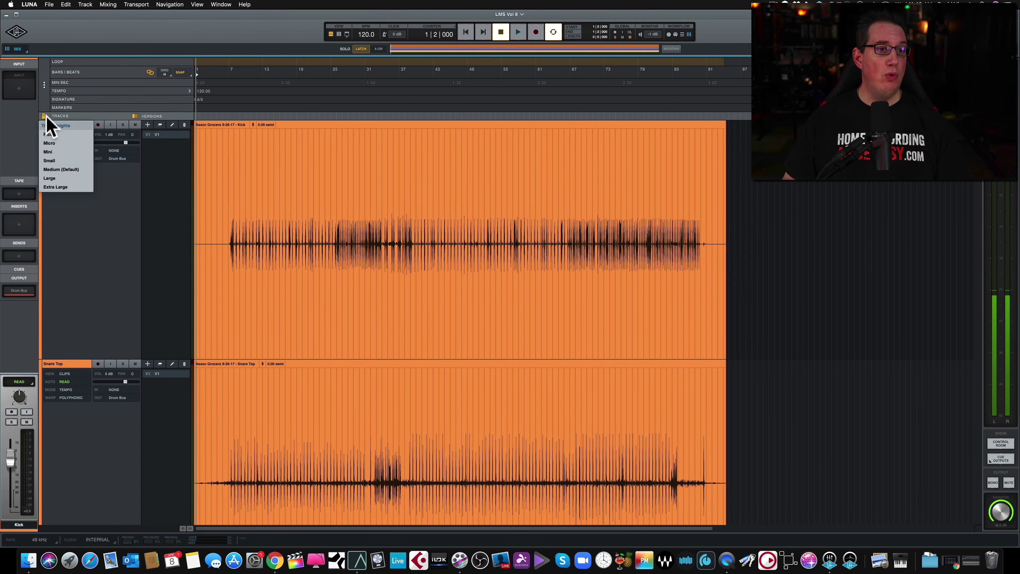
left_click(49, 160)
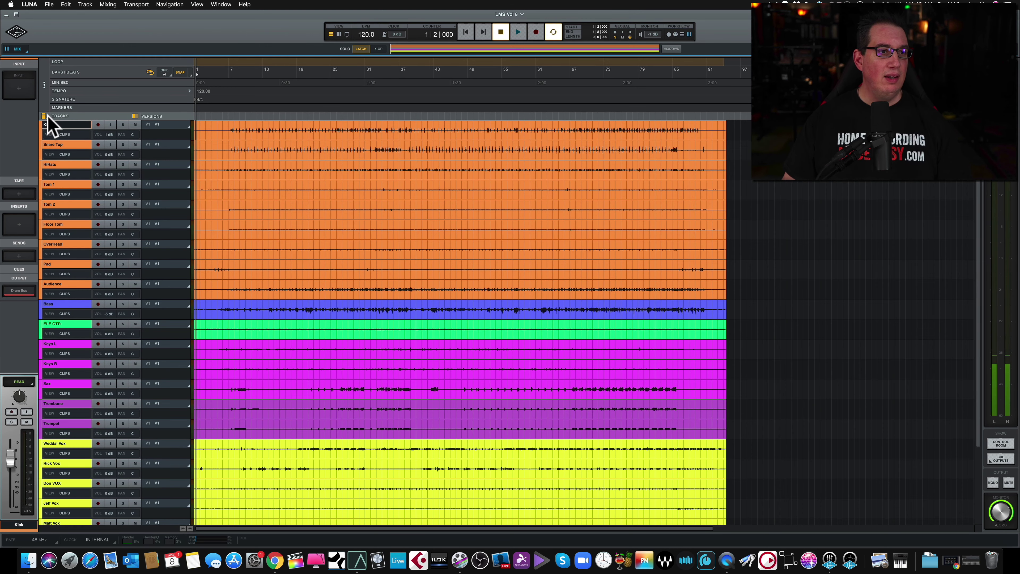
left_click(44, 117)
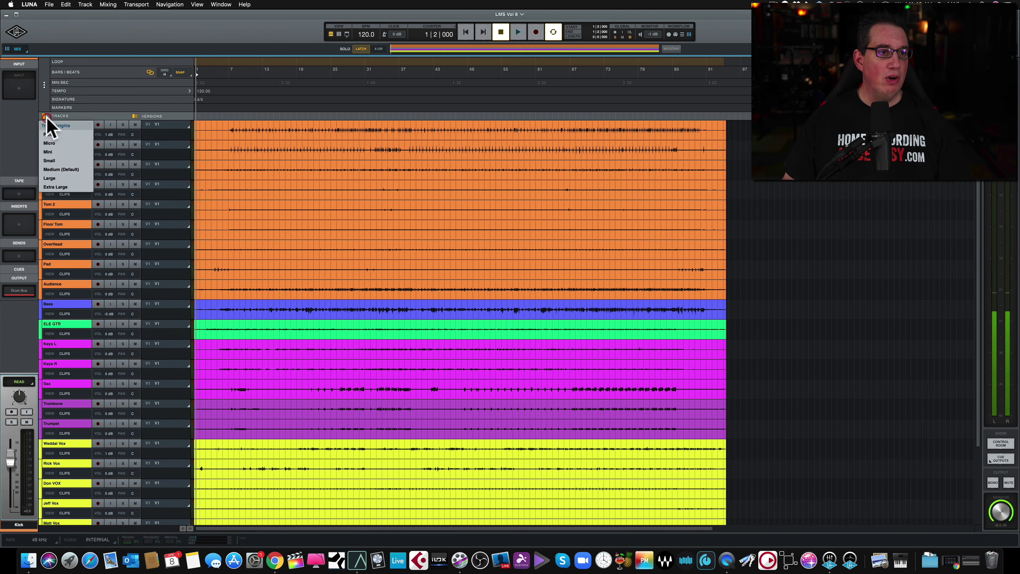
left_click(50, 146)
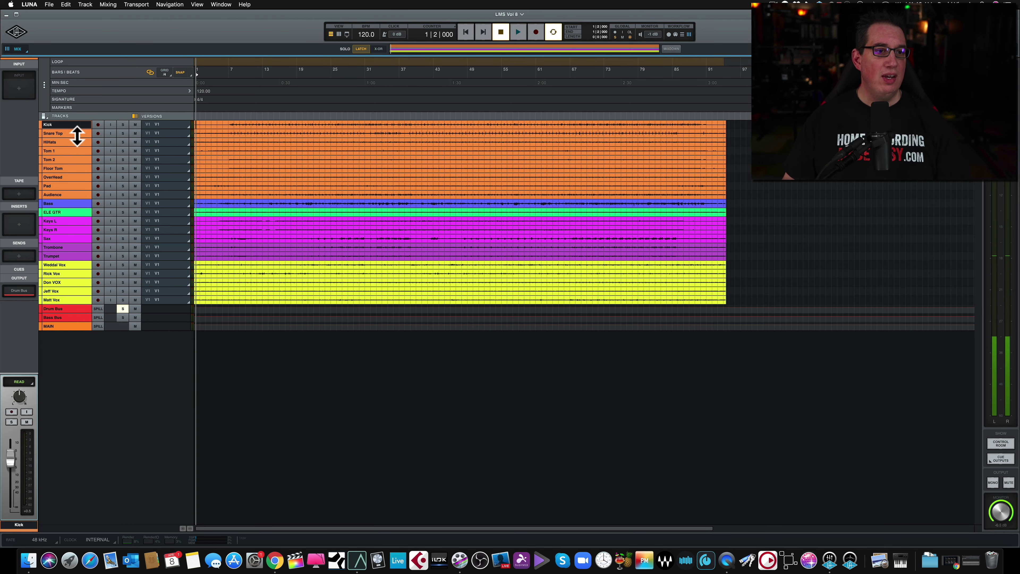
mouse_move(76, 137)
left_mouse_down()
mouse_move(74, 217)
mouse_move(78, 139)
left_mouse_up()
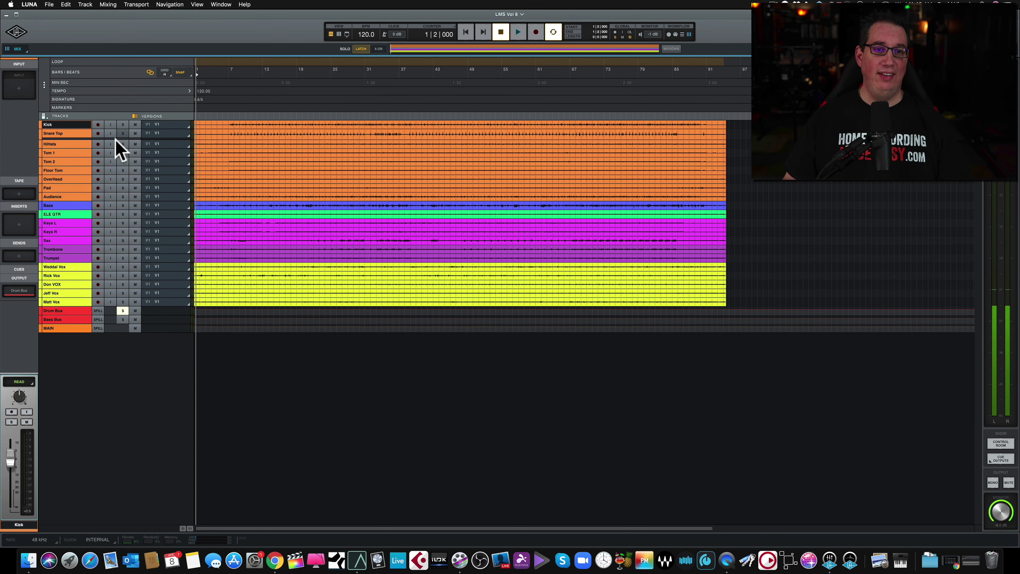
- Toggle the Versions column off and on several times, leaving it shown
left_click(135, 116)
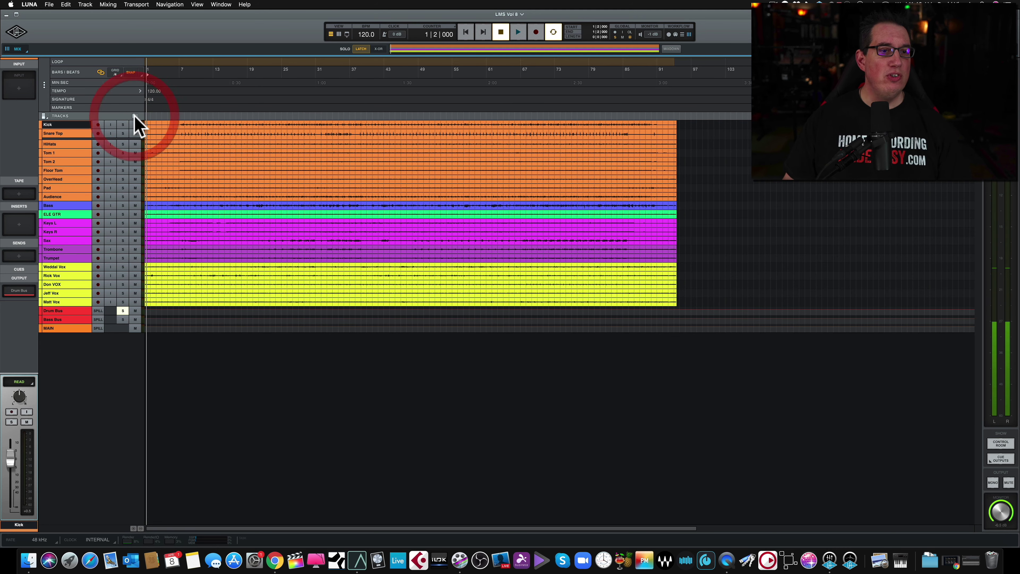
left_click(135, 116)
left_click(135, 116)
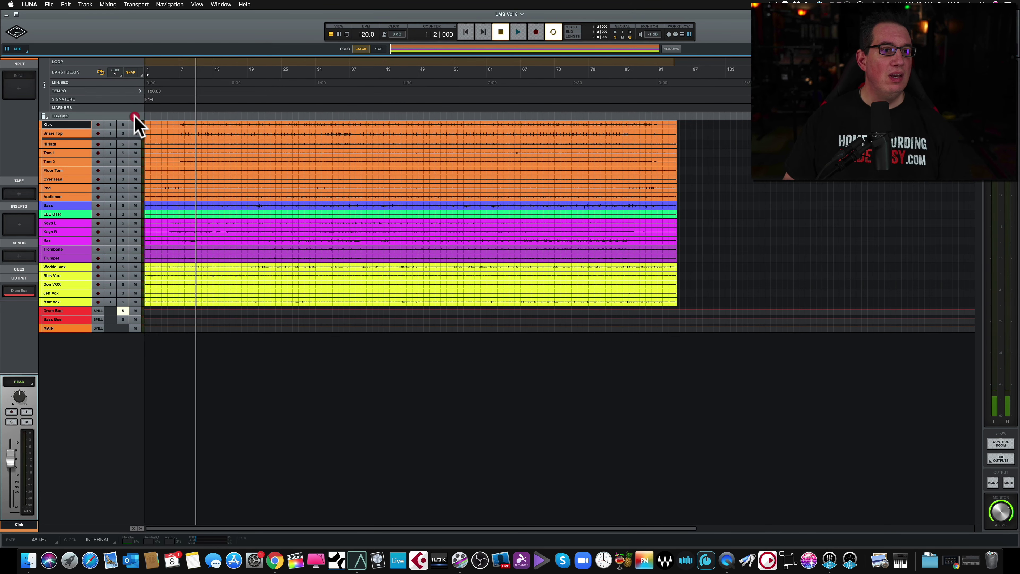
left_click(134, 116)
left_click(134, 116)
left_click(134, 116)
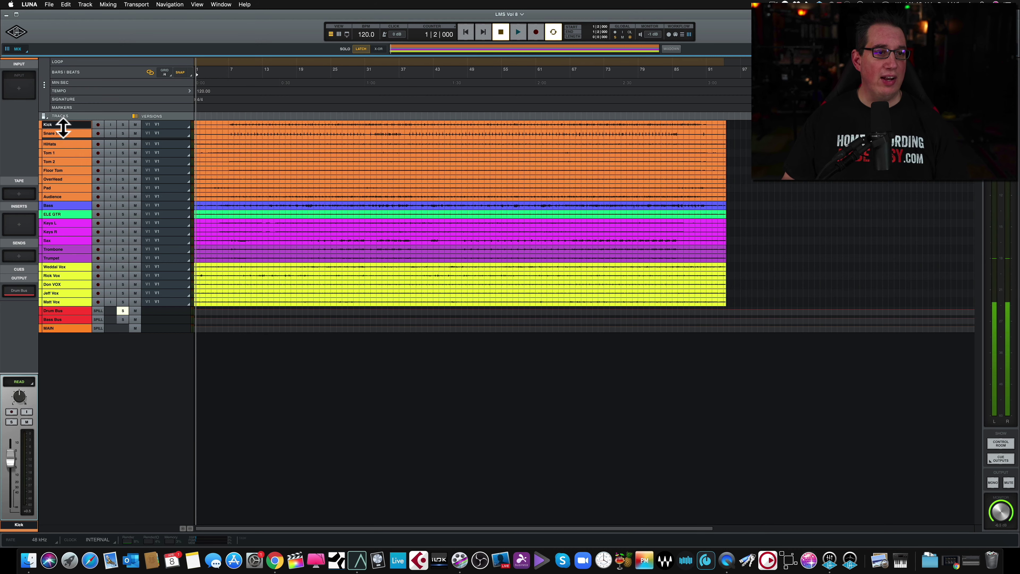
- Enlarge the Kick track, raise its volume from 0 dB to 4 dB, shrink it partway, then show the mixer
left_click_drag(63, 128, 74, 224)
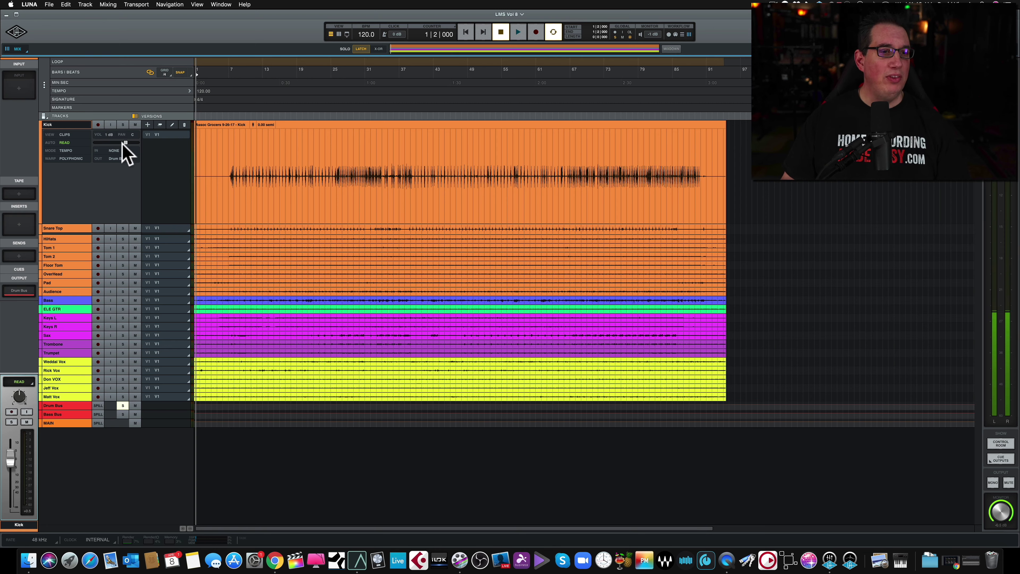
left_click_drag(125, 142, 123, 143)
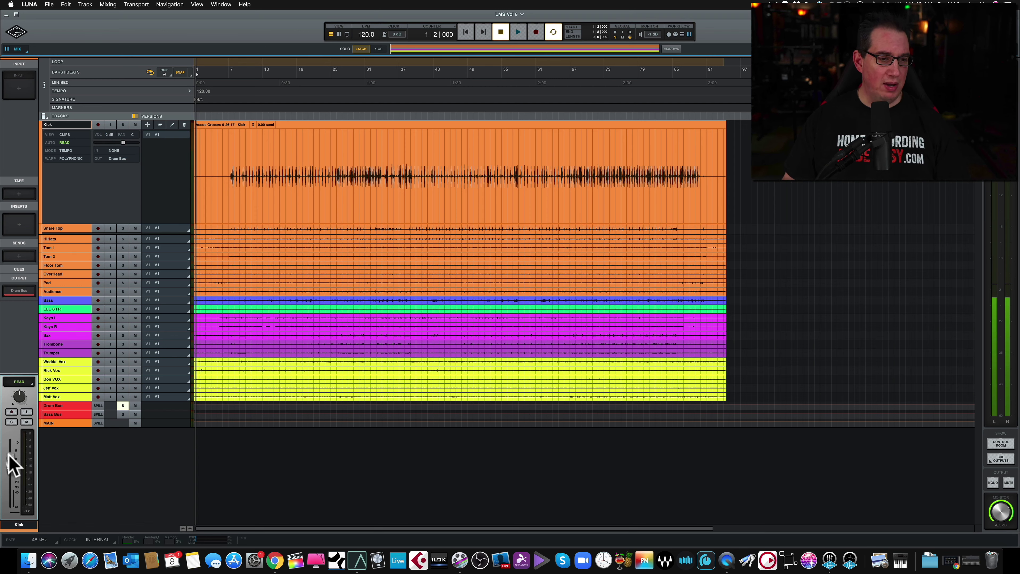
left_click_drag(11, 462, 9, 454)
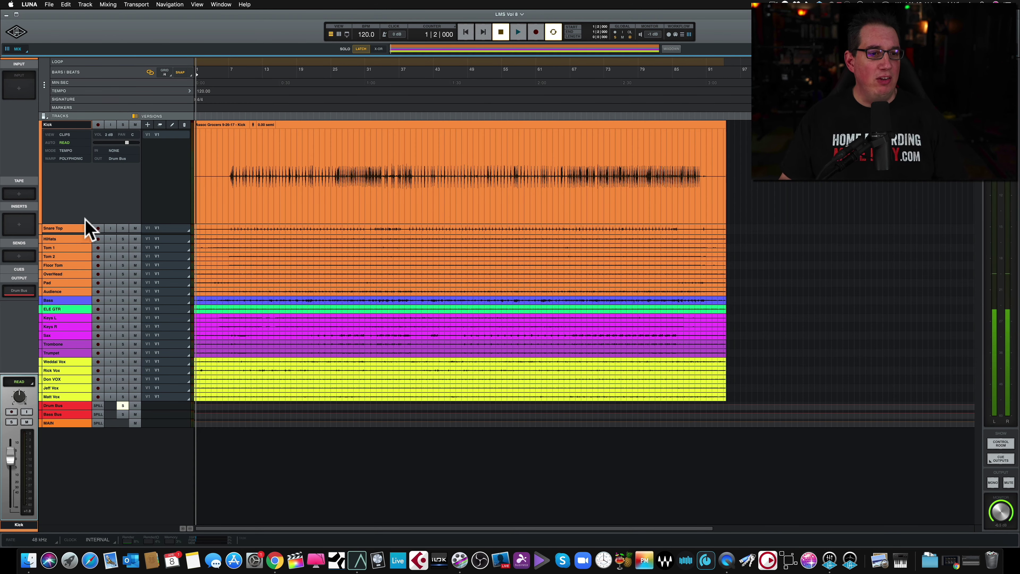
left_click_drag(86, 221, 86, 153)
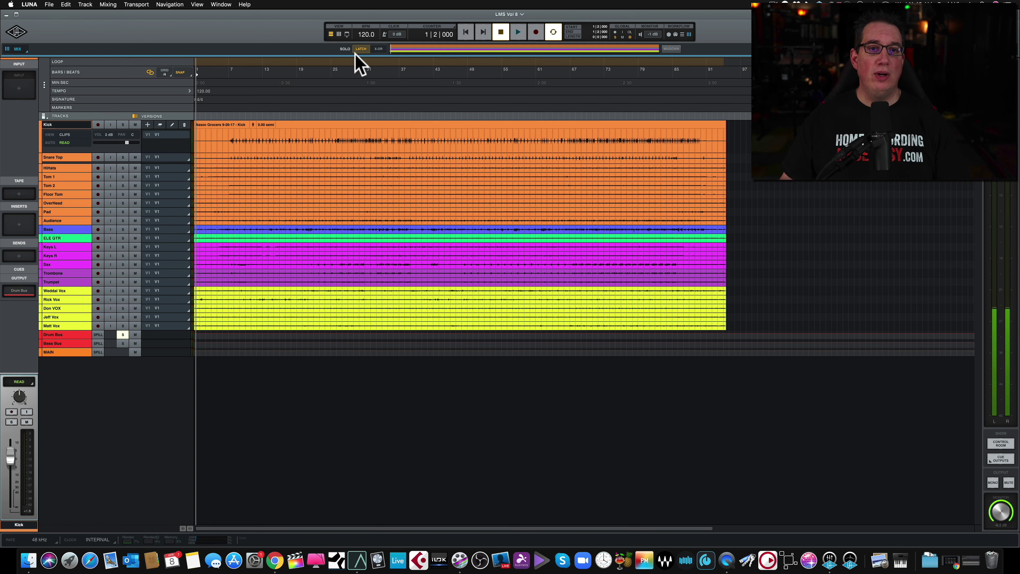
left_click(339, 35)
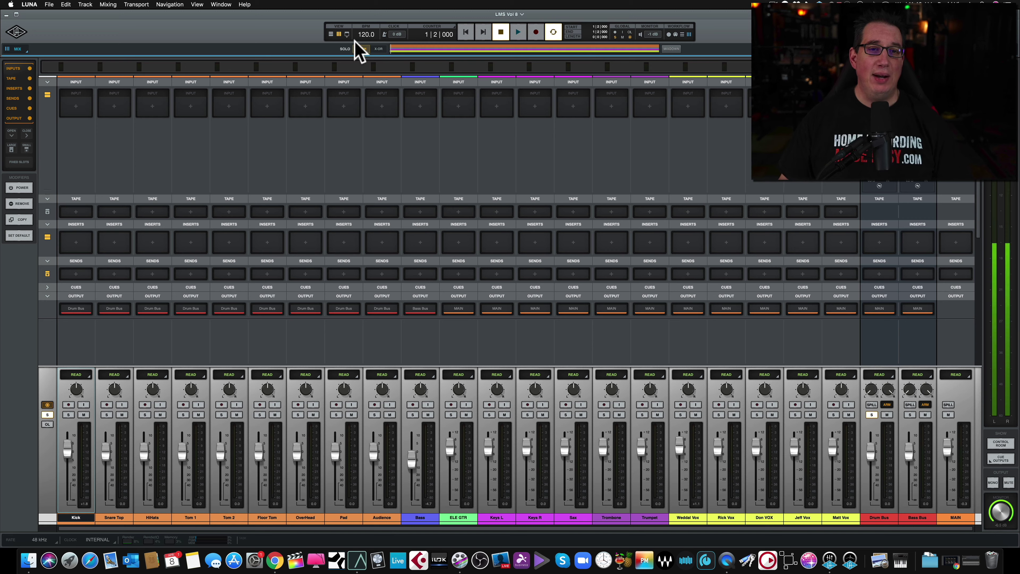
left_click(331, 34)
left_click(331, 34)
left_click(331, 34)
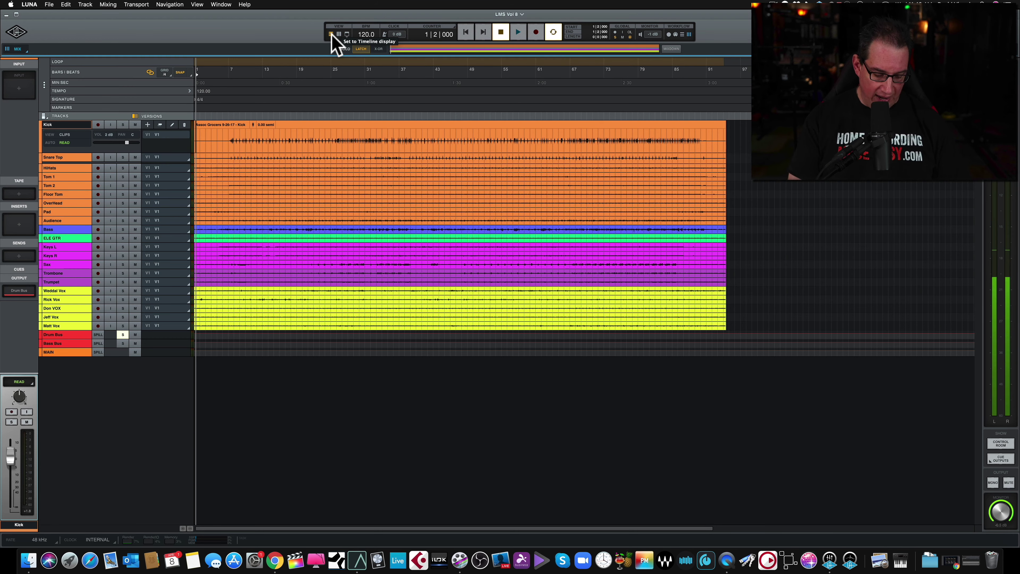
left_click(331, 34)
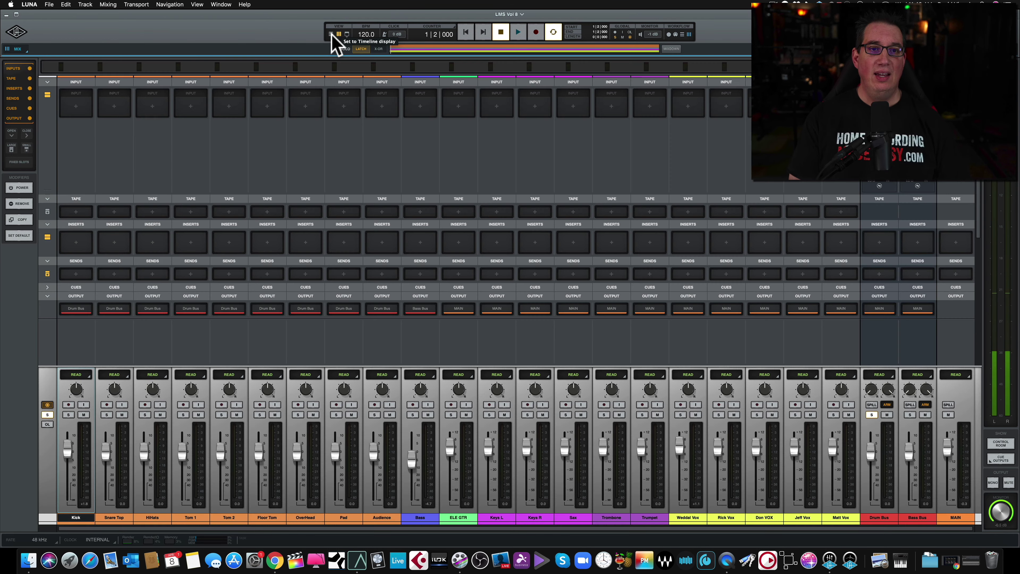
left_click(330, 34)
left_click(330, 34)
left_click(331, 34)
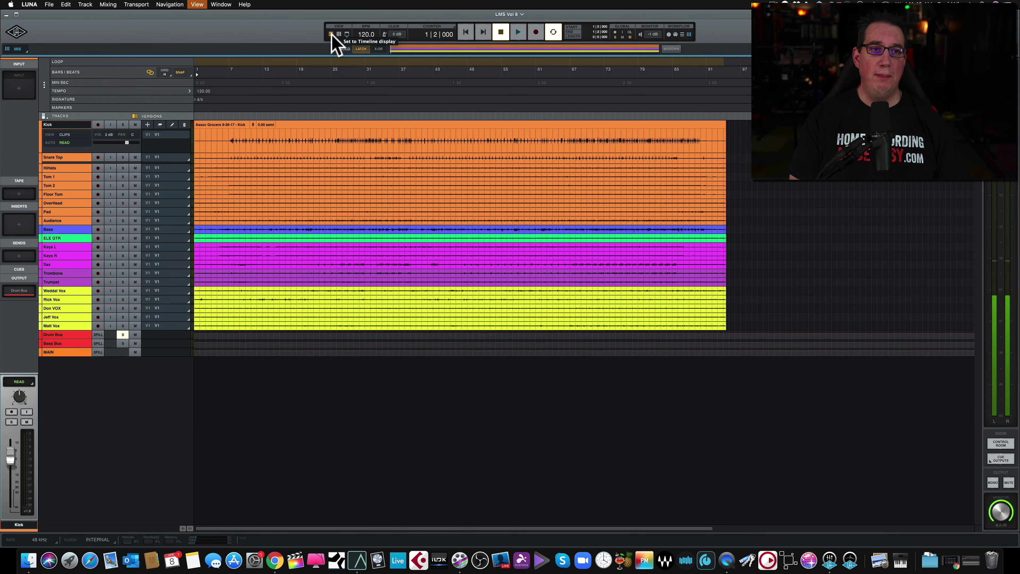
left_click(330, 34)
left_click(331, 35)
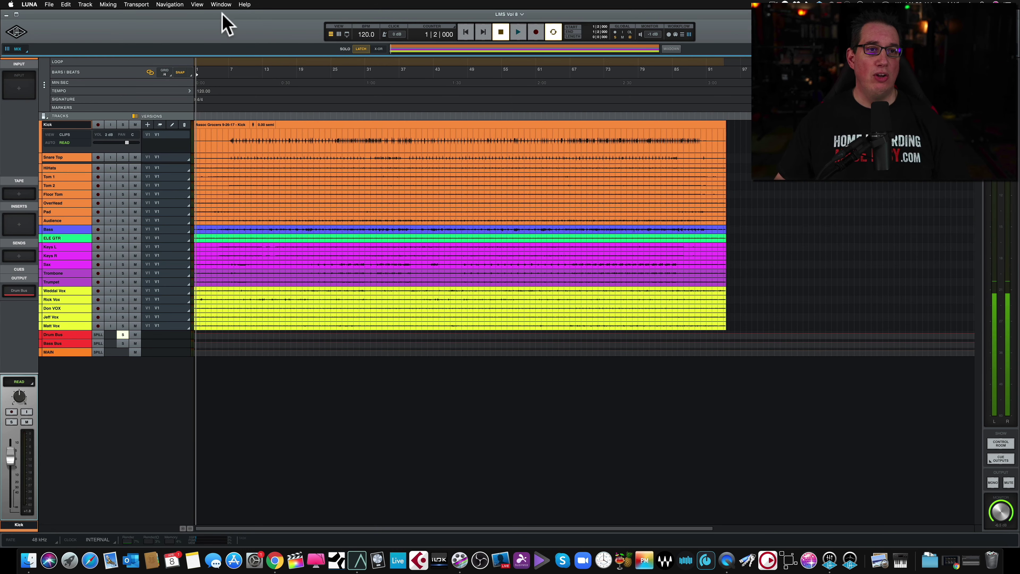
- Toggle from timeline to mixer via View, dismiss the Window menu, and reposition the LUNA window
left_click(202, 5)
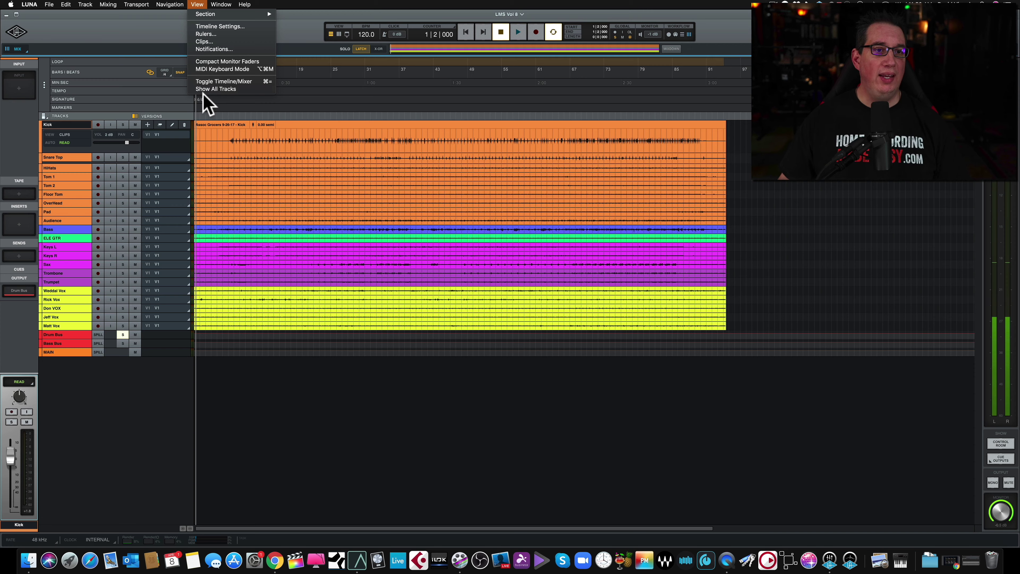
left_click(218, 81)
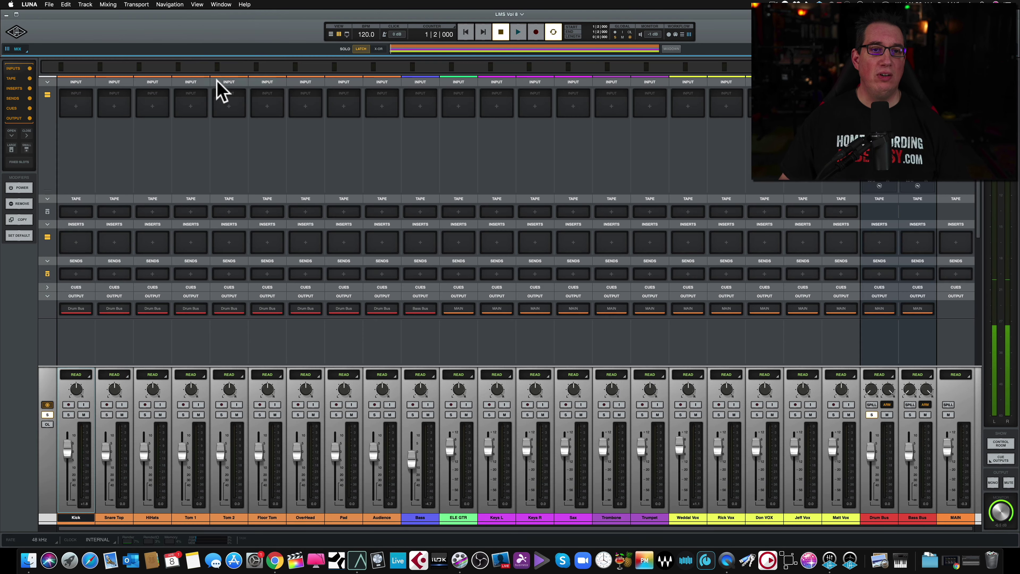
left_click(225, 4)
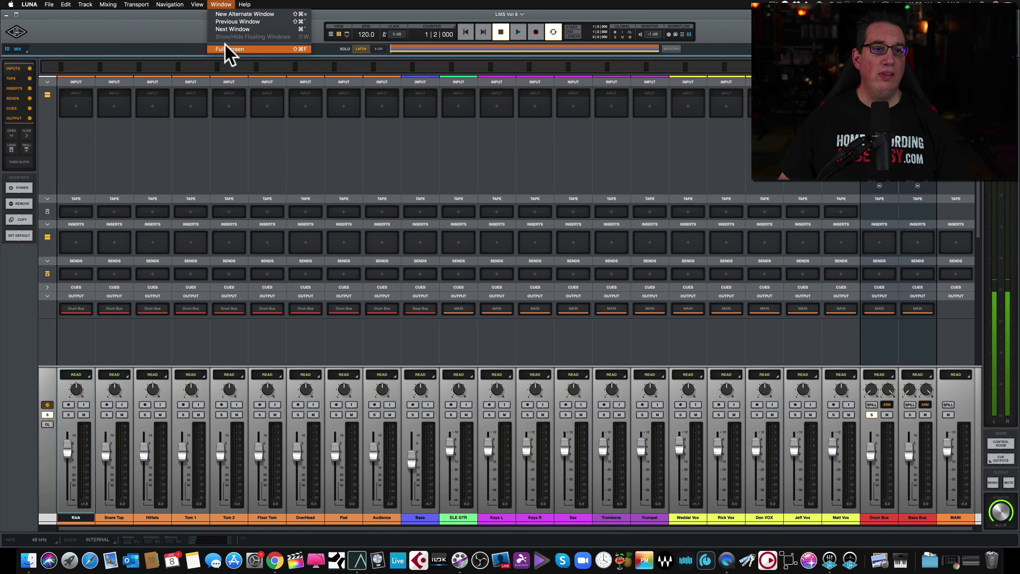
left_click(191, 21)
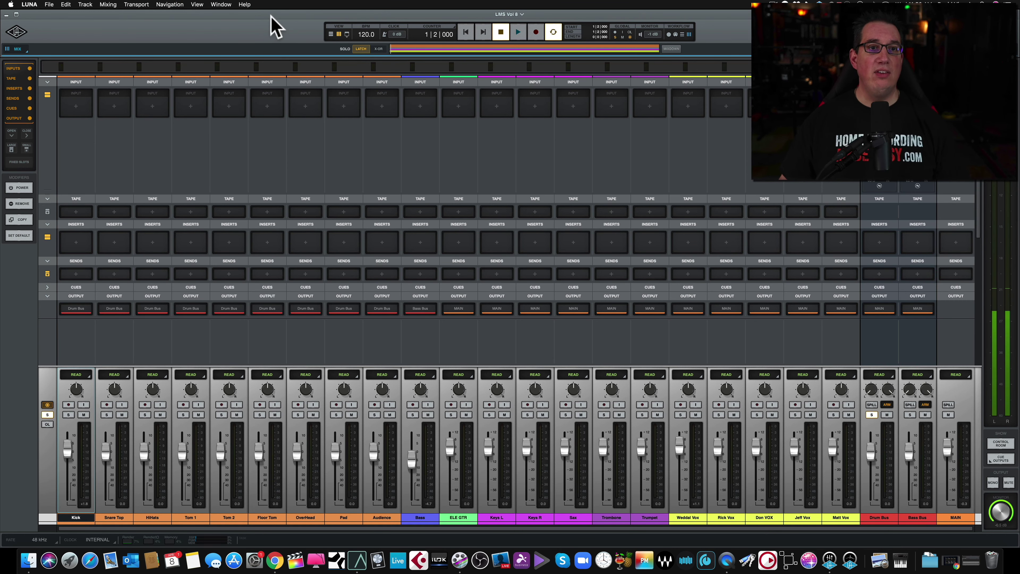
mouse_move(276, 30)
left_mouse_down()
mouse_move(285, 66)
mouse_move(273, 23)
left_mouse_up()
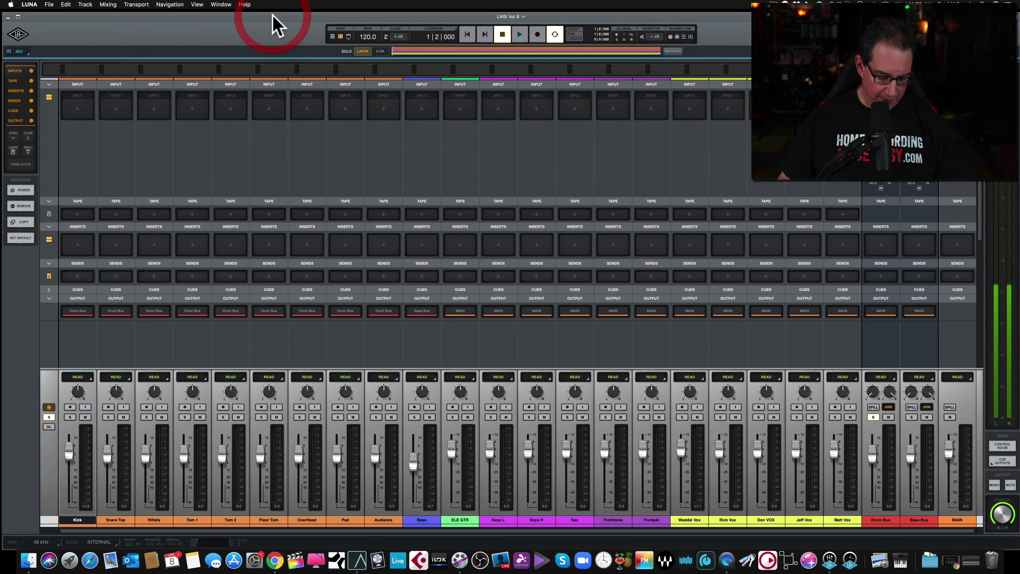
- Return to the timeline and show the TRACKS list and the Kick FOCUS channel strip
key("super+equal")
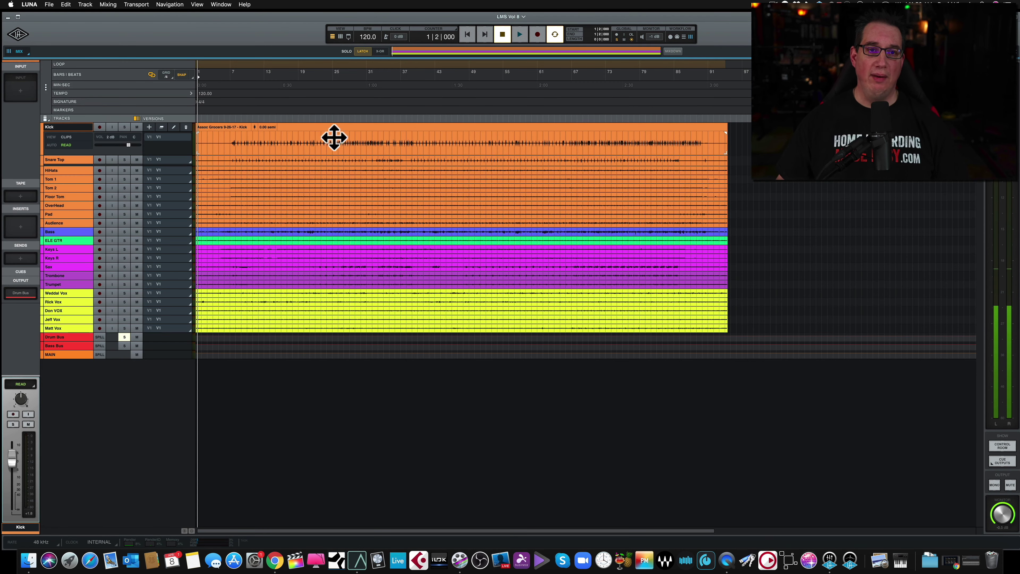
left_click(348, 37)
left_click(319, 51)
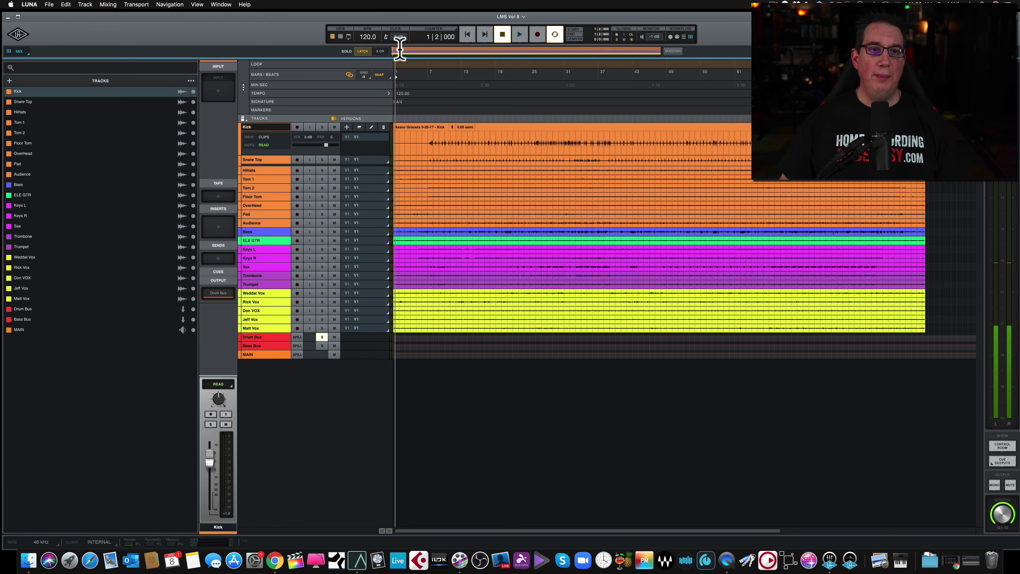
left_click(349, 37)
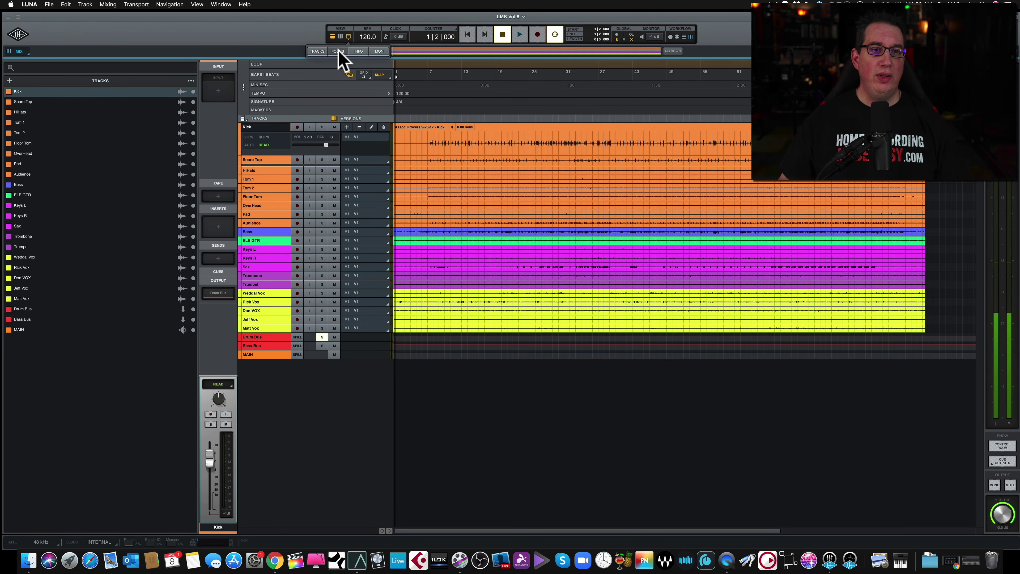
left_click(338, 51)
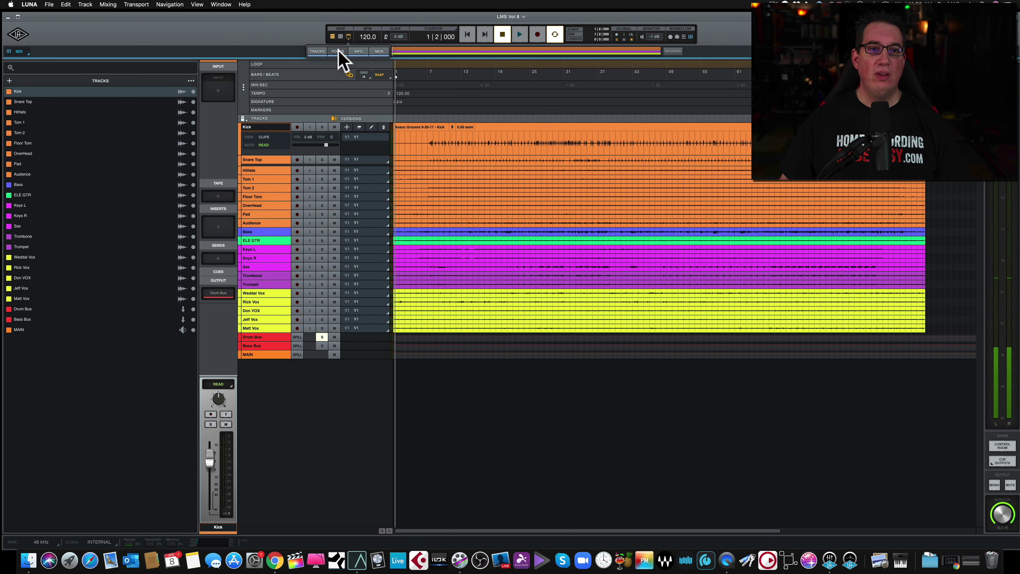
left_click(338, 51)
left_click(338, 51)
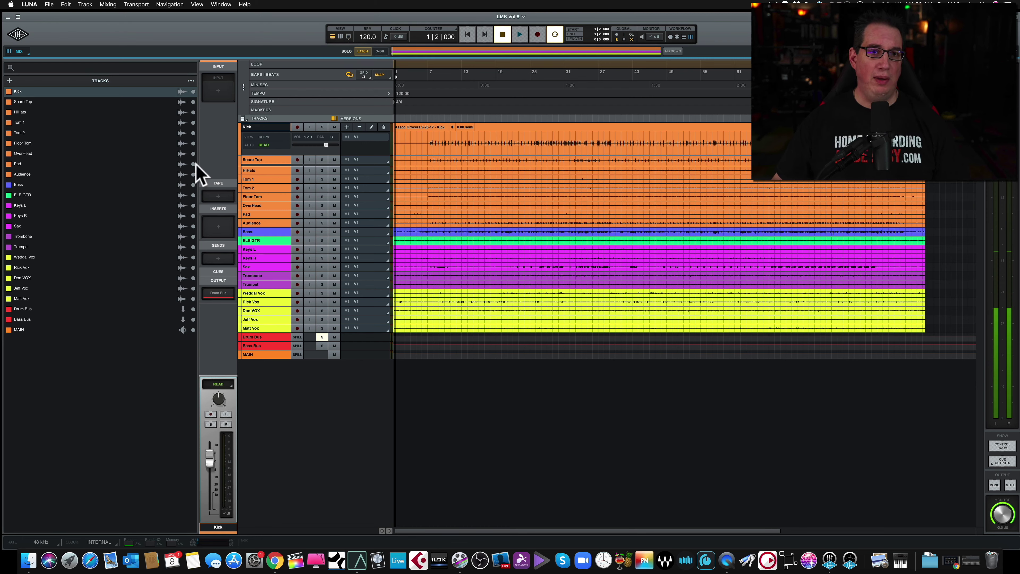
- Hide and re-show the INFO bar, make the window smaller, then hide and re-show the MON meters
left_click(348, 37)
left_click(358, 51)
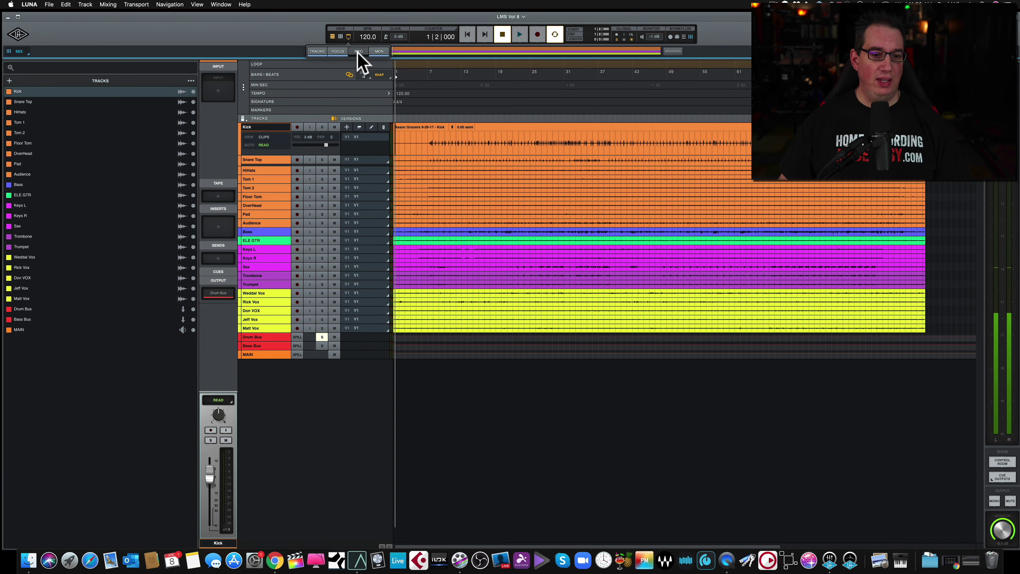
left_click(358, 51)
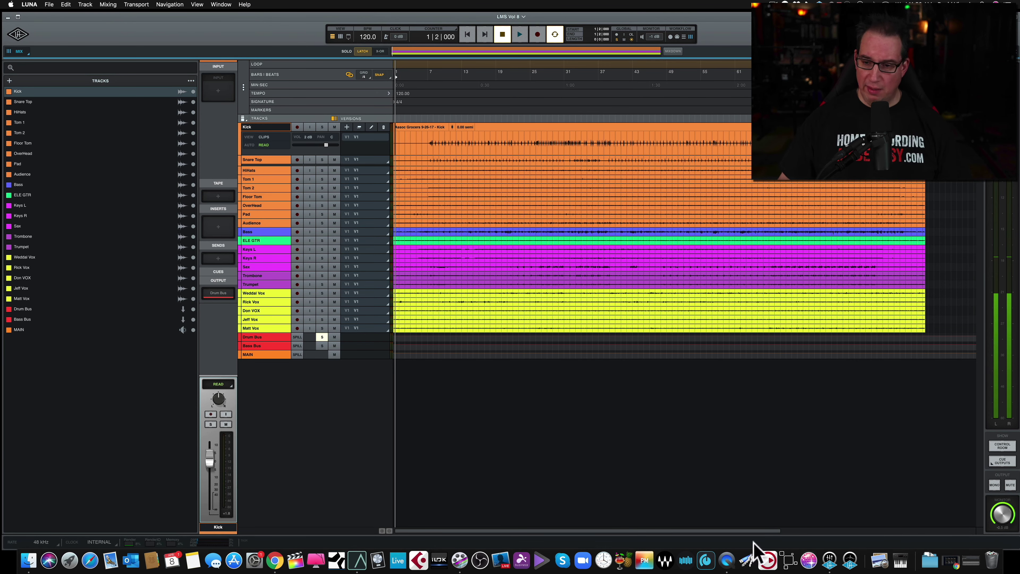
left_click_drag(1008, 538, 1005, 523)
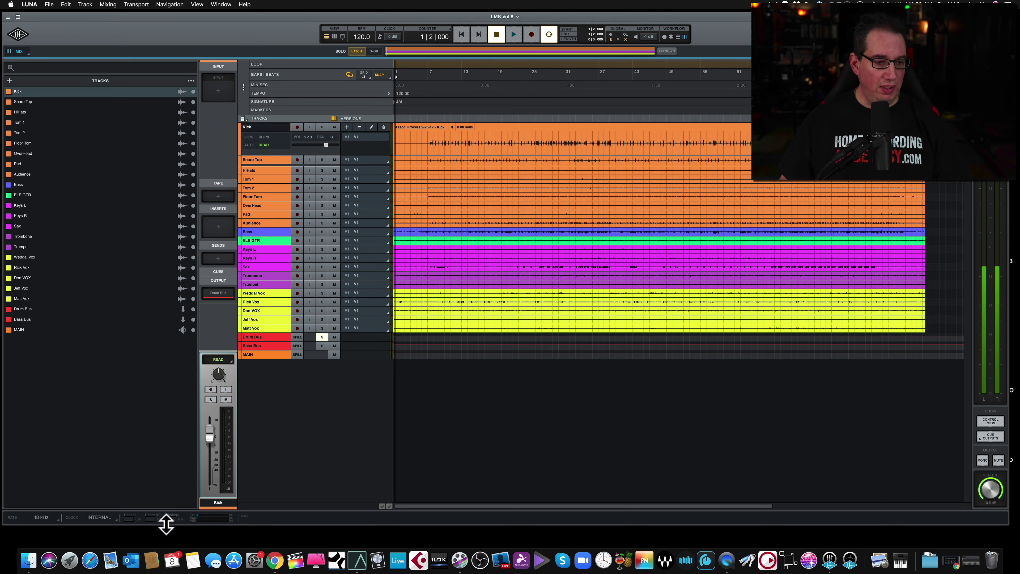
left_click(343, 37)
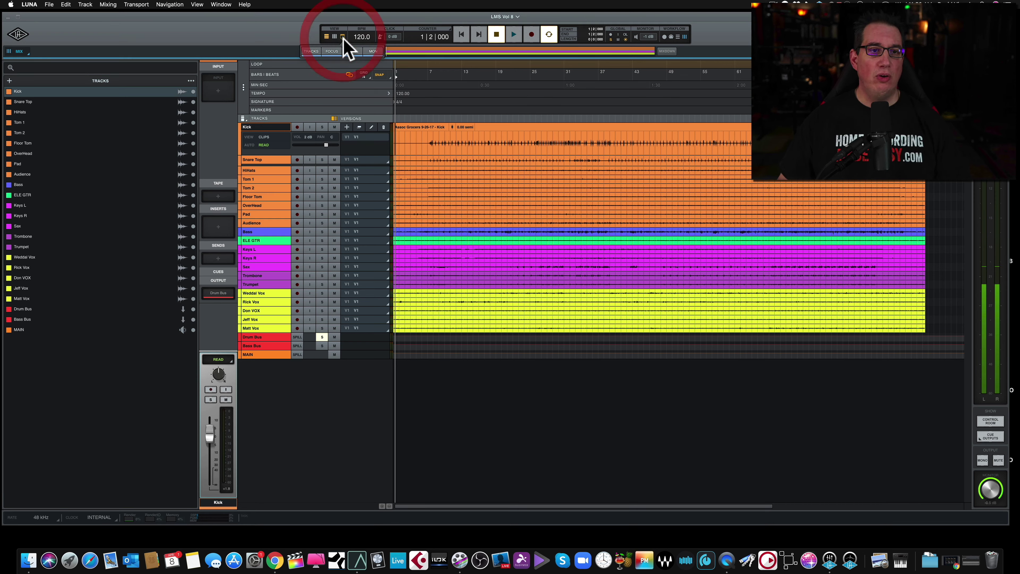
left_click(371, 52)
left_click(370, 53)
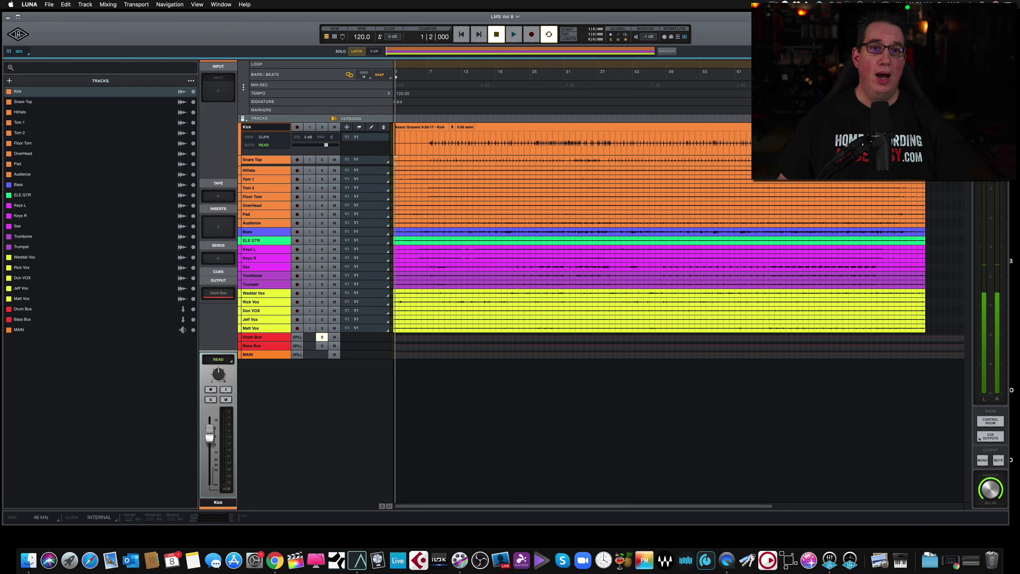
- Hide the TRACKS list, FOCUS strip, INFO bar and MON meter panels one by one
left_click(343, 37)
left_click(342, 38)
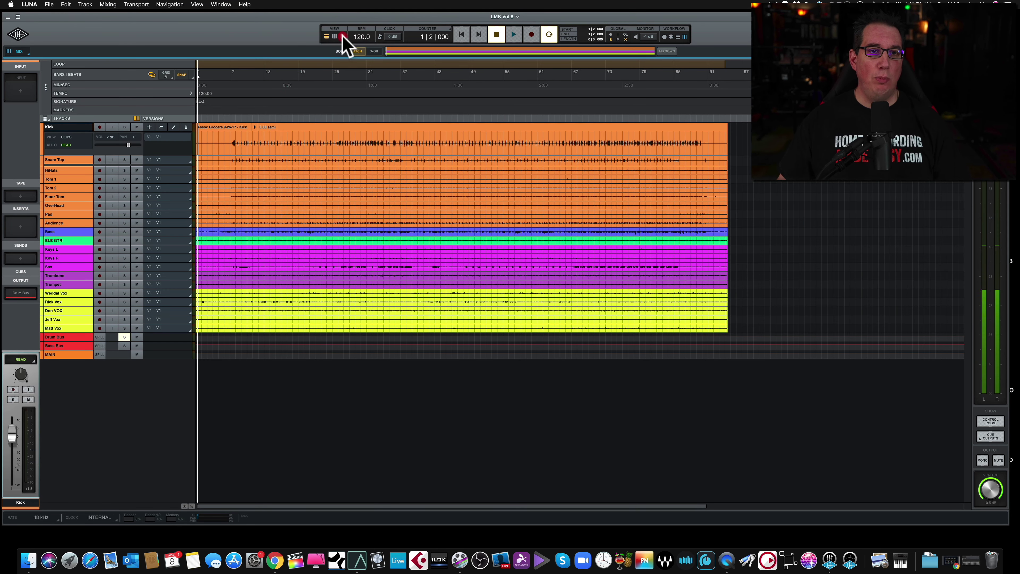
left_click(343, 36)
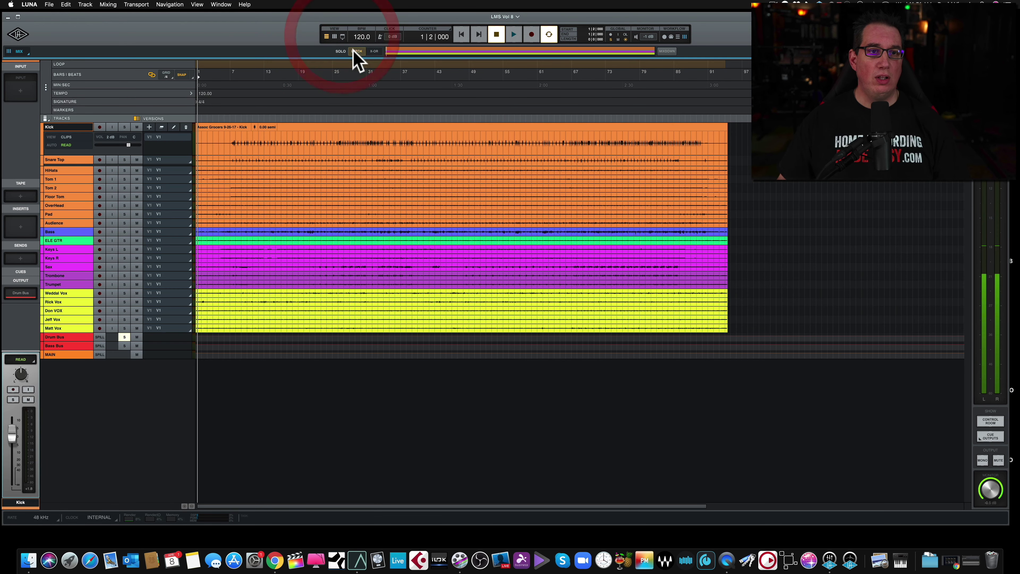
left_click(342, 37)
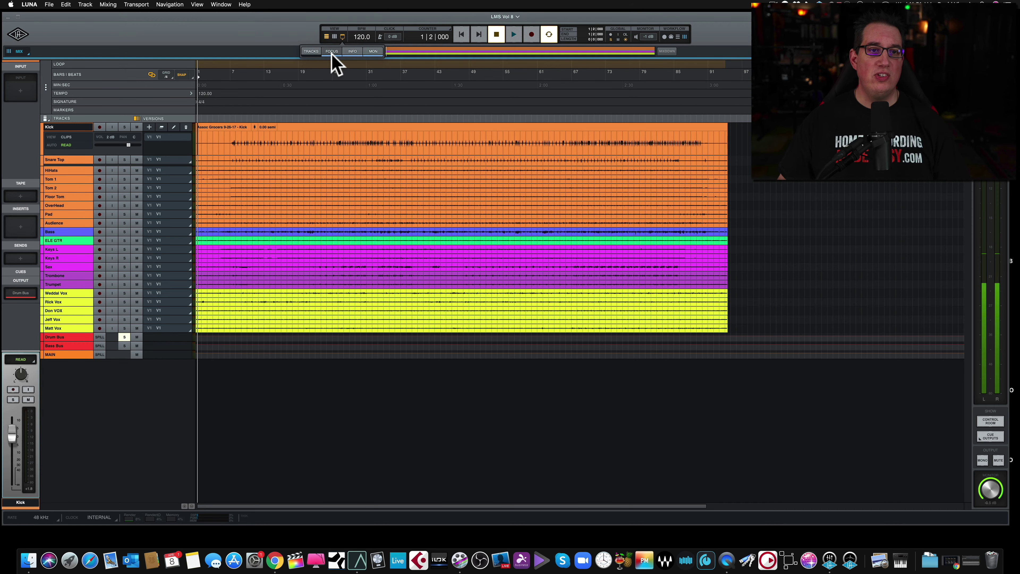
left_click(336, 37)
left_click(342, 36)
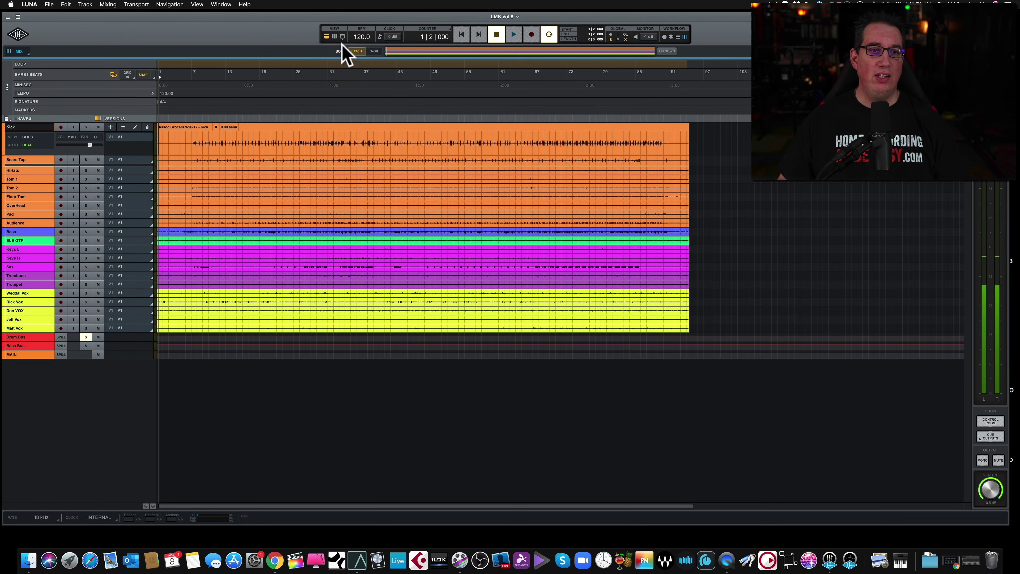
left_click(342, 36)
left_click(342, 36)
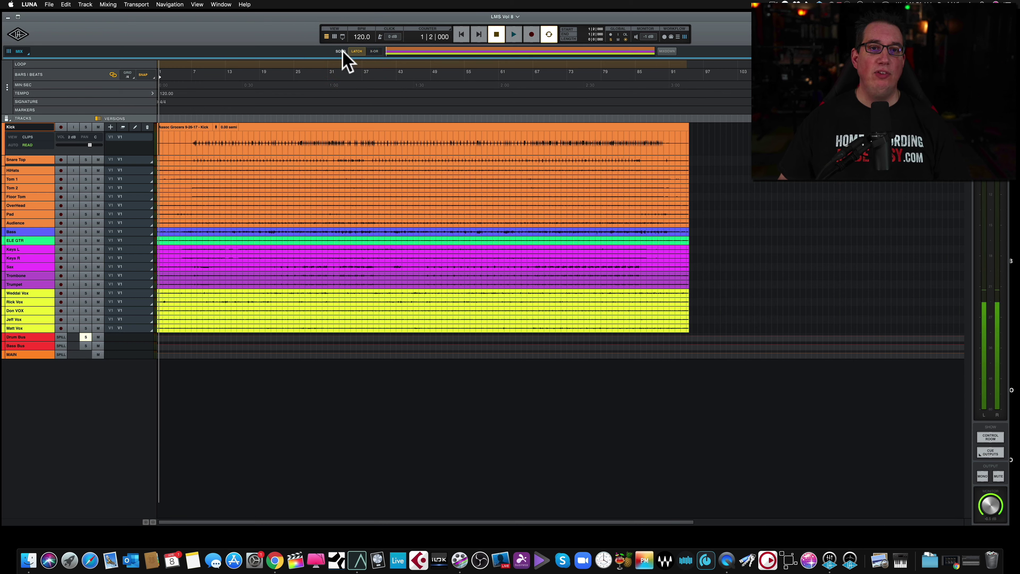
left_click(342, 36)
left_click(369, 51)
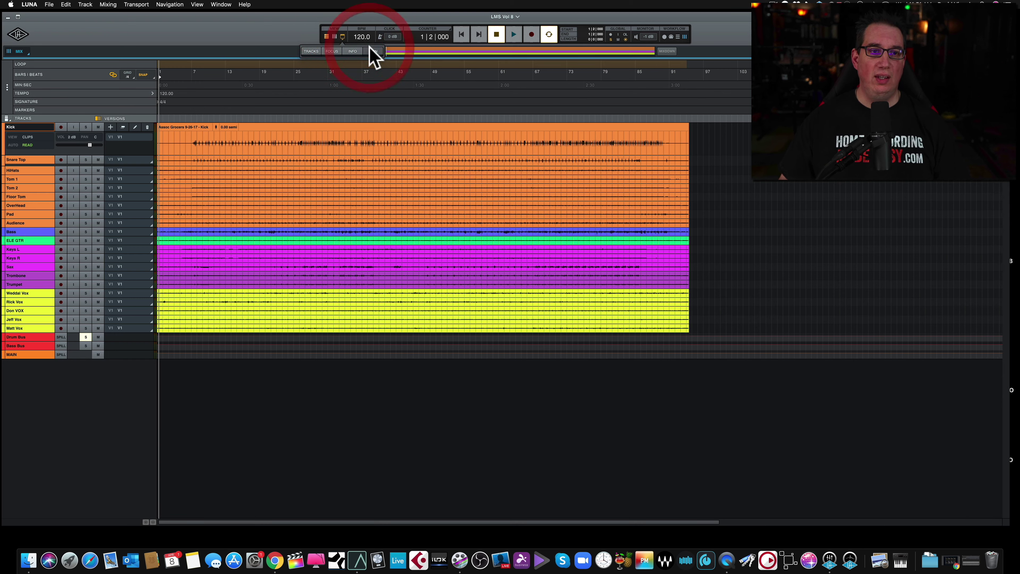
key("Escape")
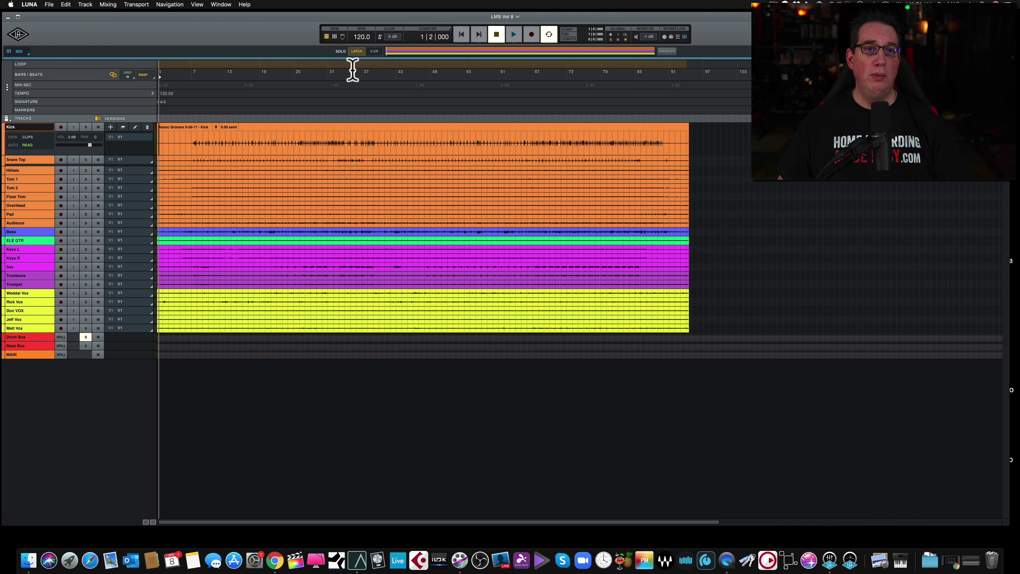
- Show the MON meters, INFO bar, FOCUS strip and TRACKS list again
left_click(342, 36)
left_click(370, 51)
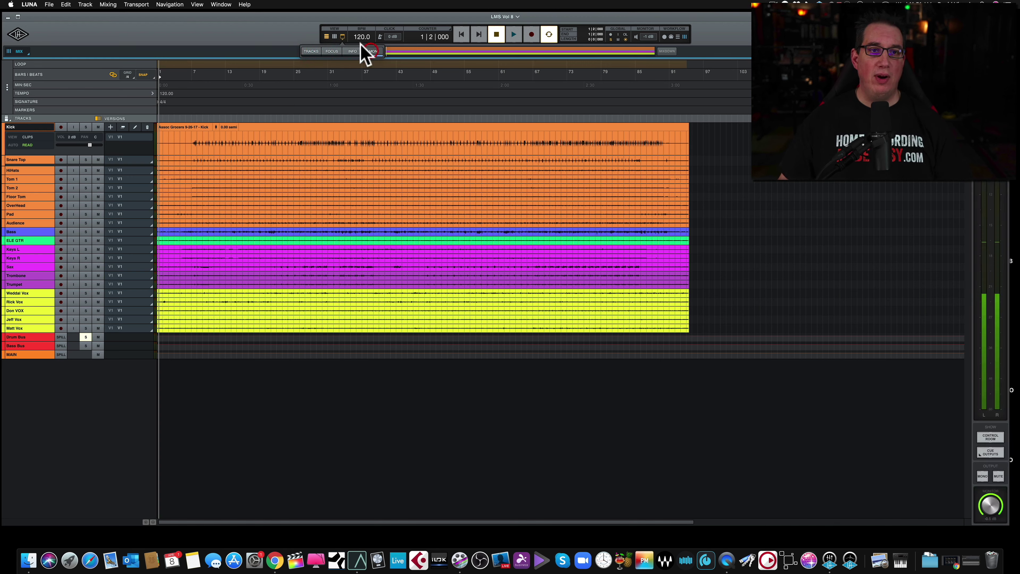
left_click(353, 51)
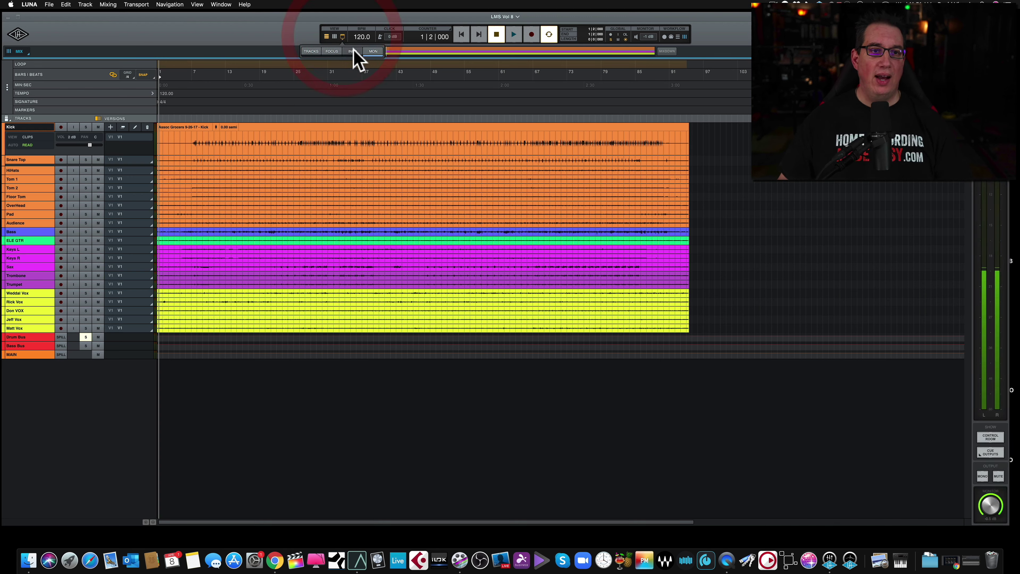
left_click(332, 51)
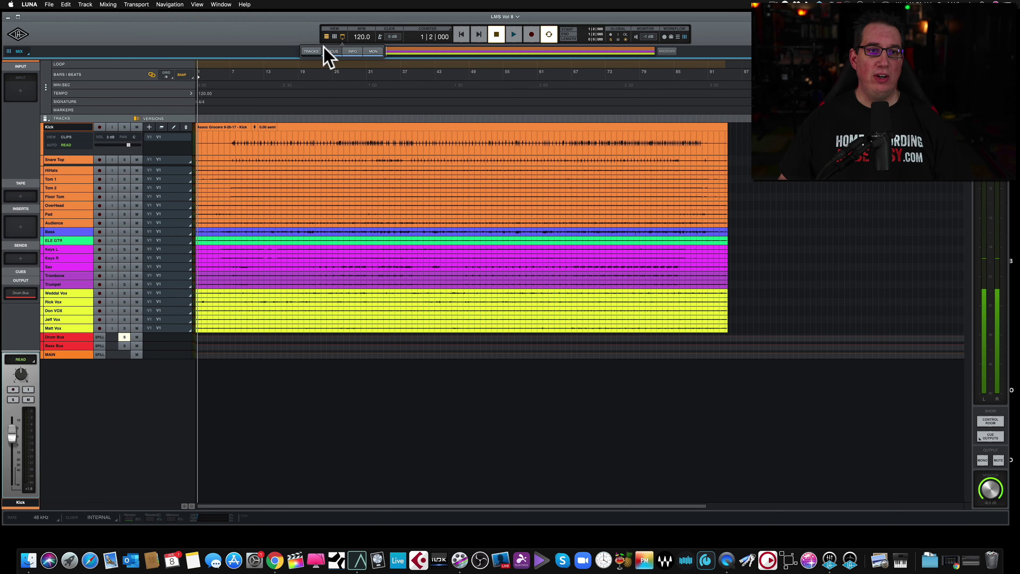
left_click(311, 51)
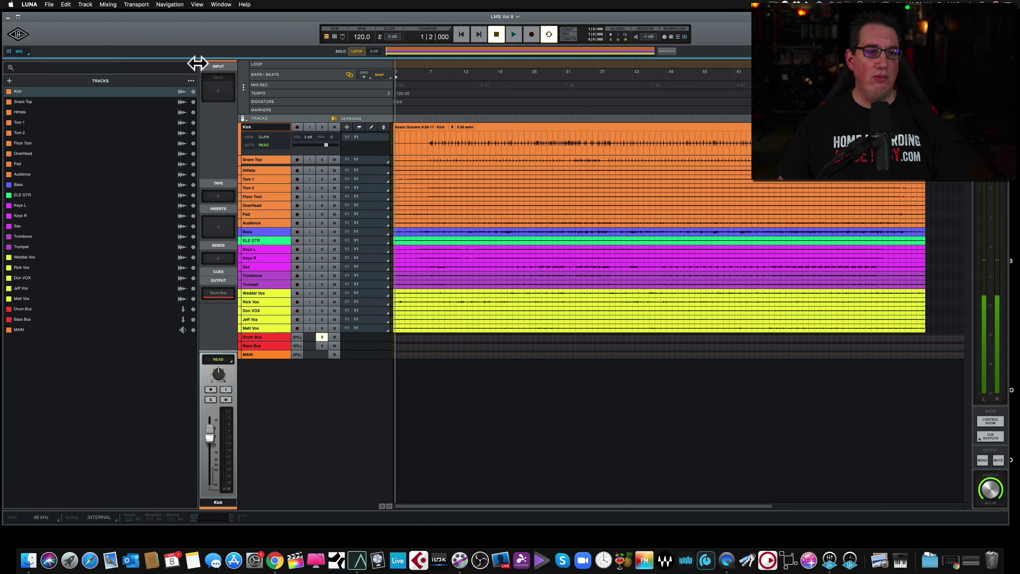
- Narrow the track list, drop the click to -1 dB, select bars 8–43, then park the playhead at bar 4
left_click_drag(197, 63, 82, 66)
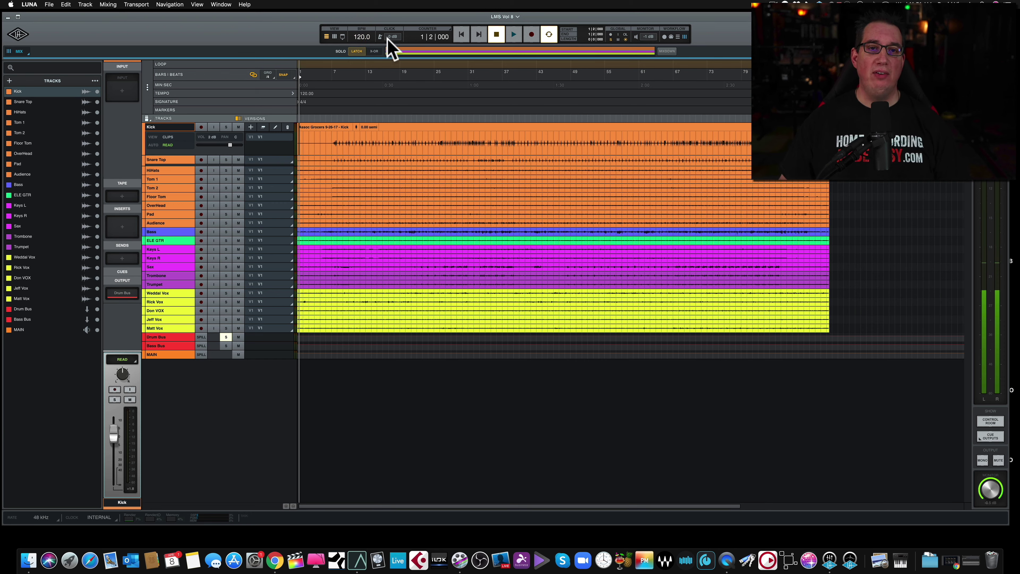
left_click_drag(393, 36, 389, 46)
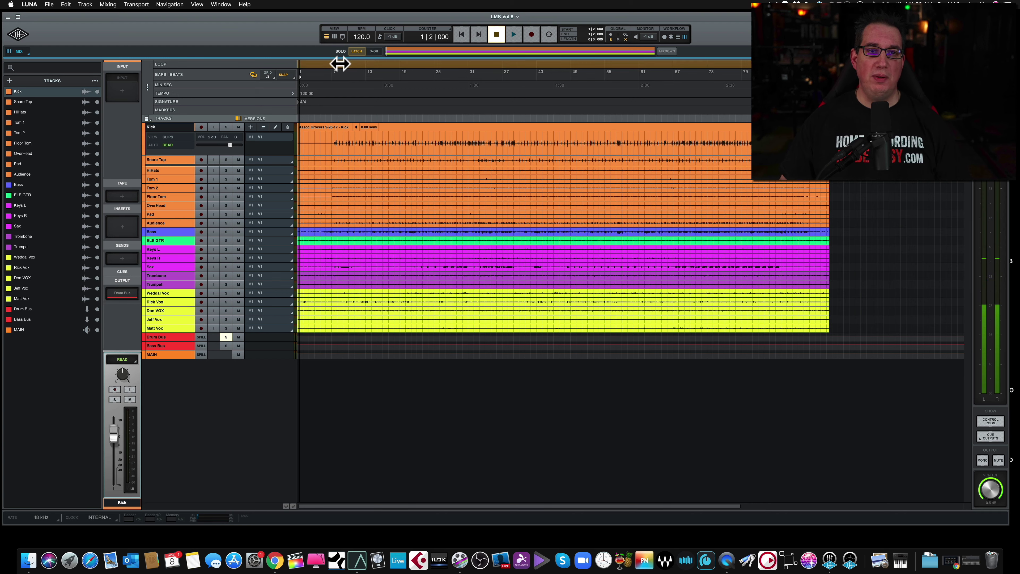
left_click_drag(338, 71, 628, 103)
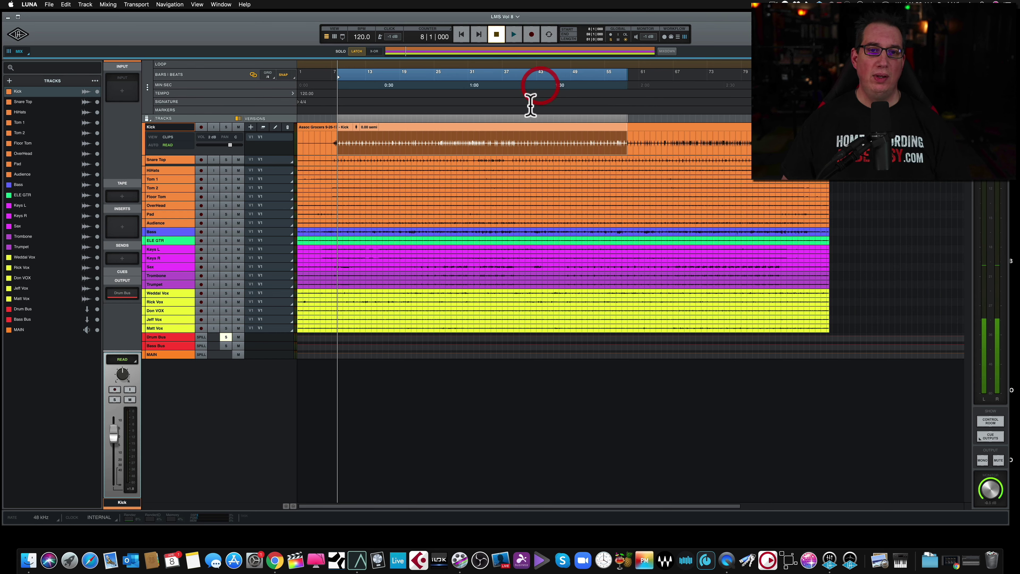
left_click(548, 36)
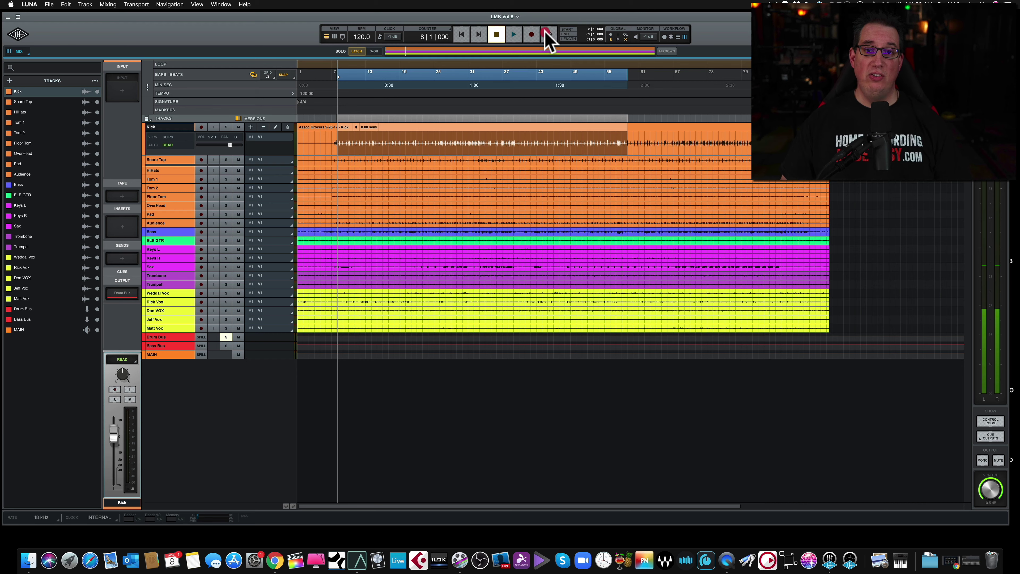
left_click(315, 75)
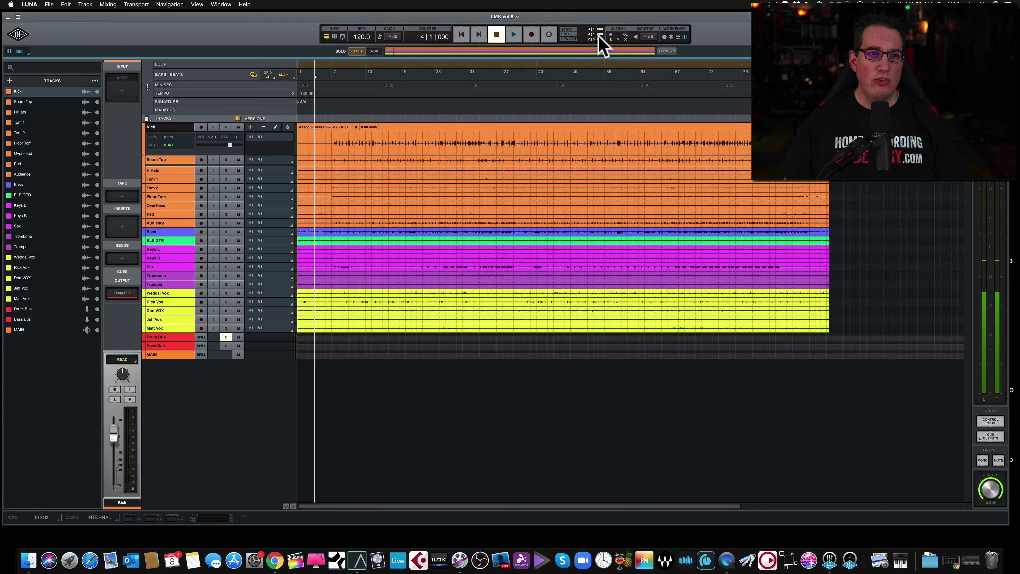
left_click(199, 4)
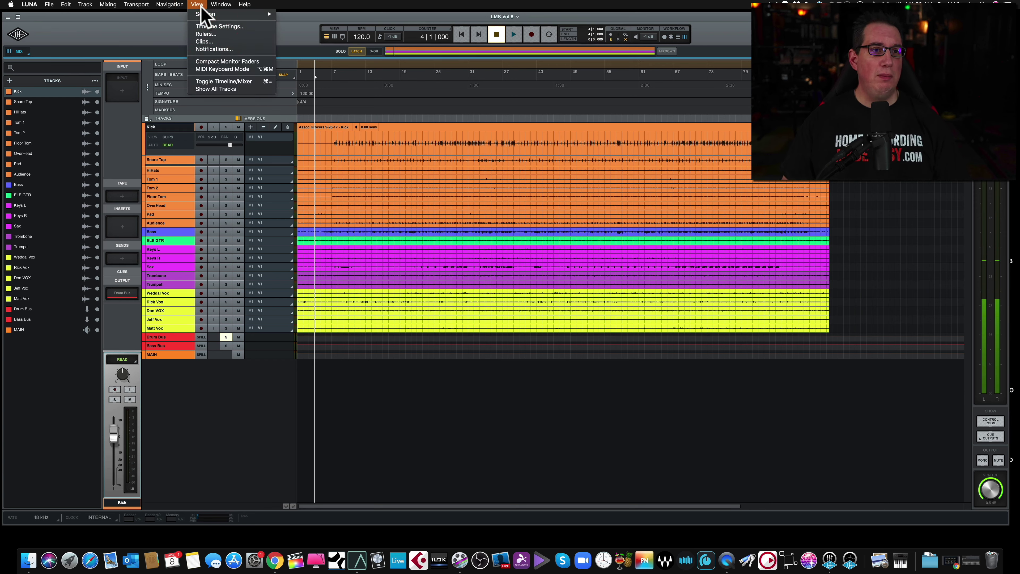
mouse_move(202, 14)
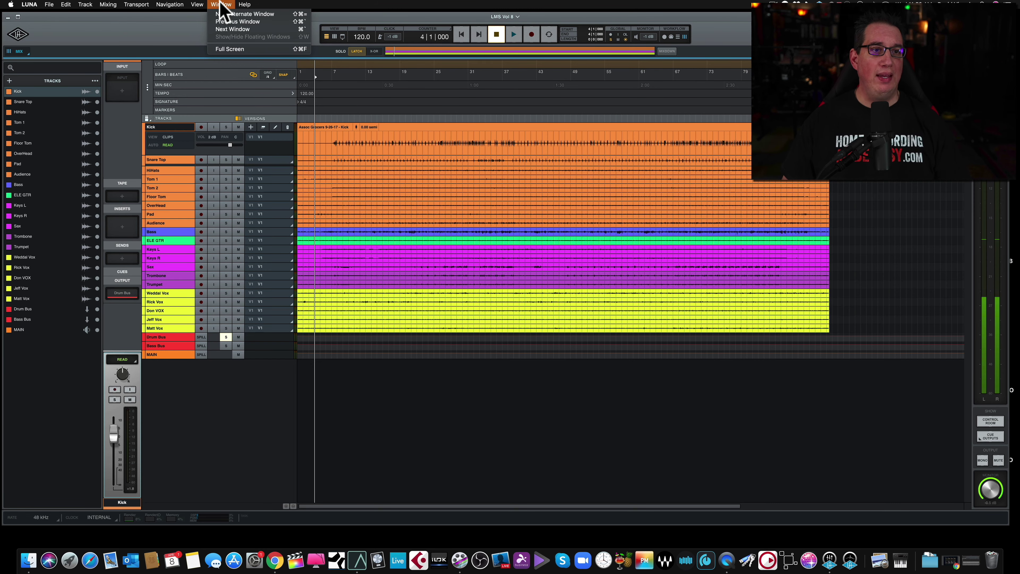
left_click(233, 50)
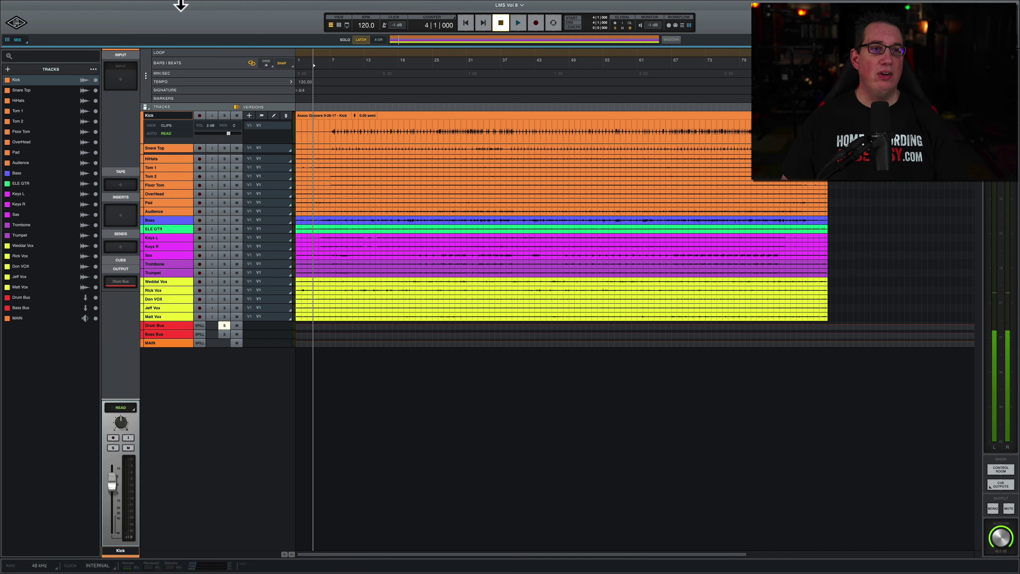
mouse_move(181, 2)
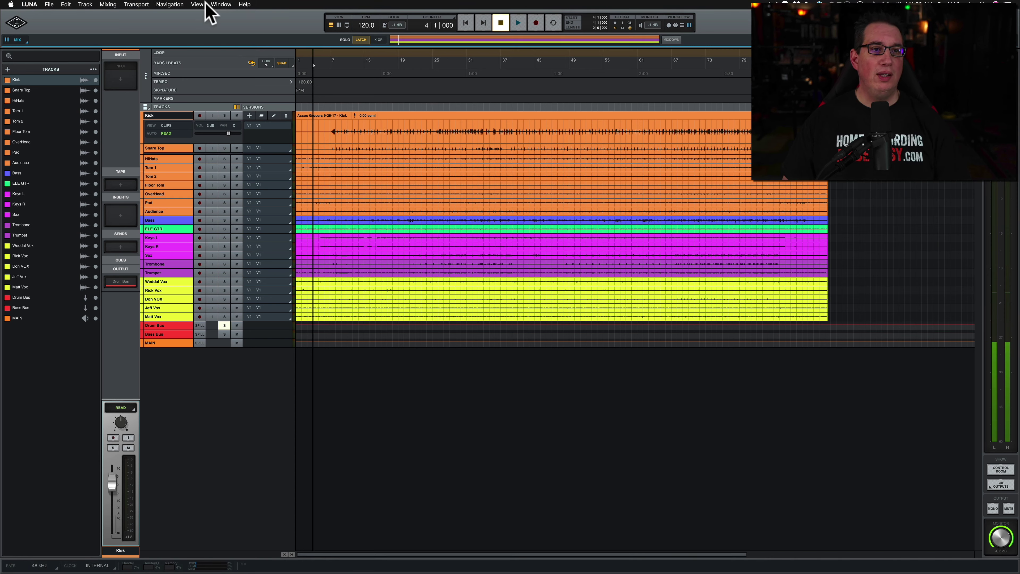
left_click(197, 4)
left_click(219, 48)
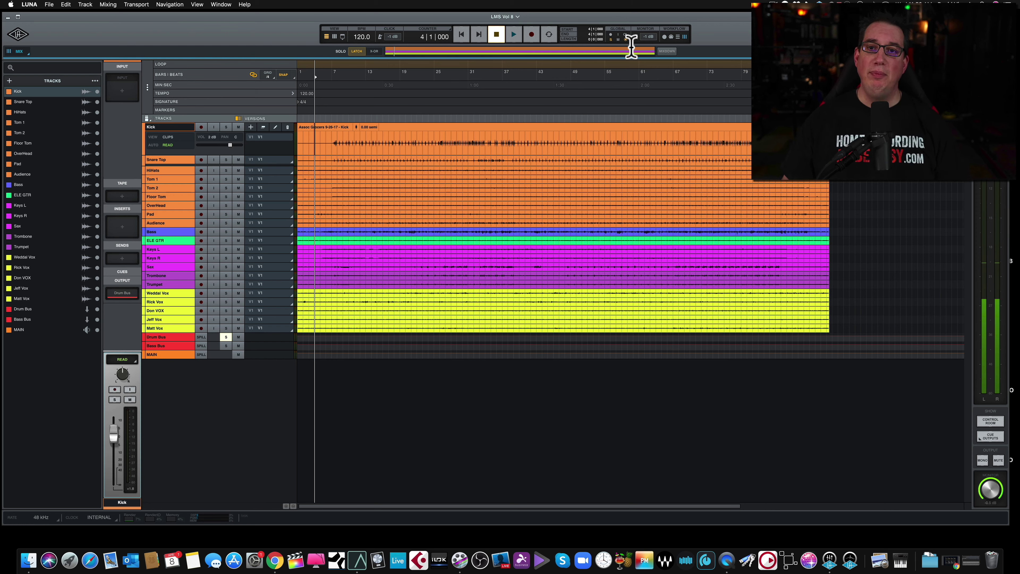
- Cycle through the recording, MIDI, editing and mixing workflows, ending on mixing
left_click(664, 37)
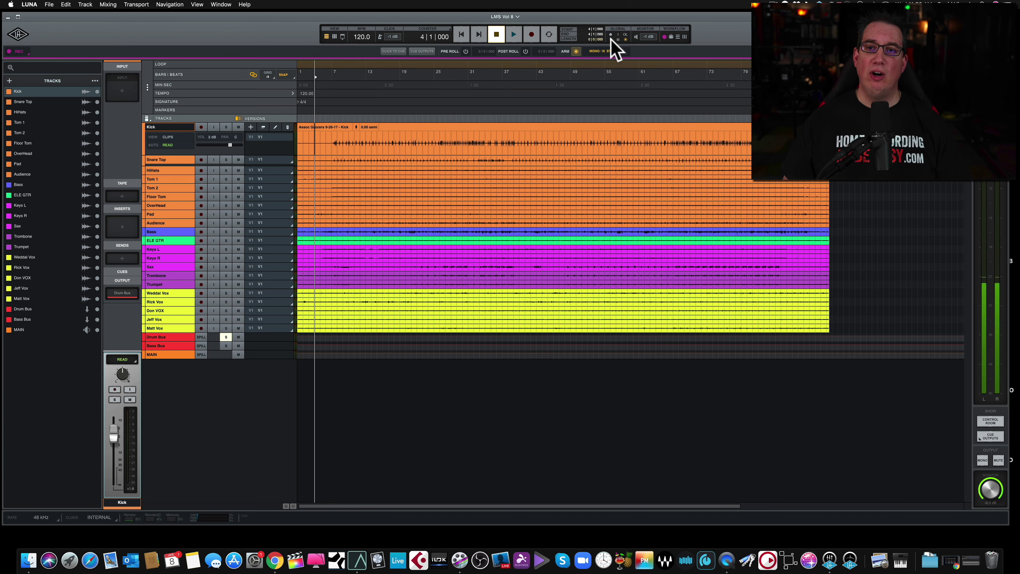
left_click(671, 37)
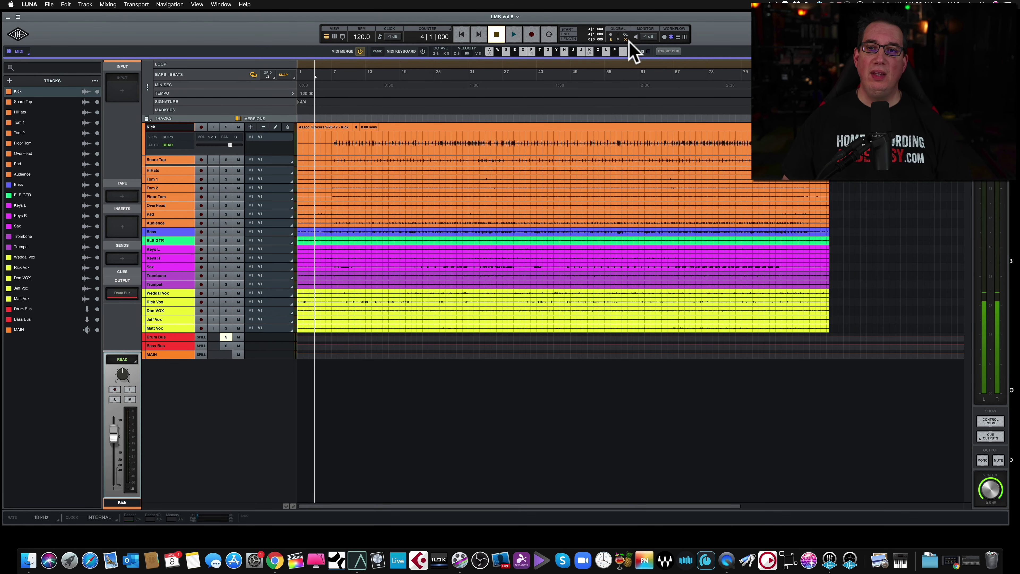
left_click(676, 37)
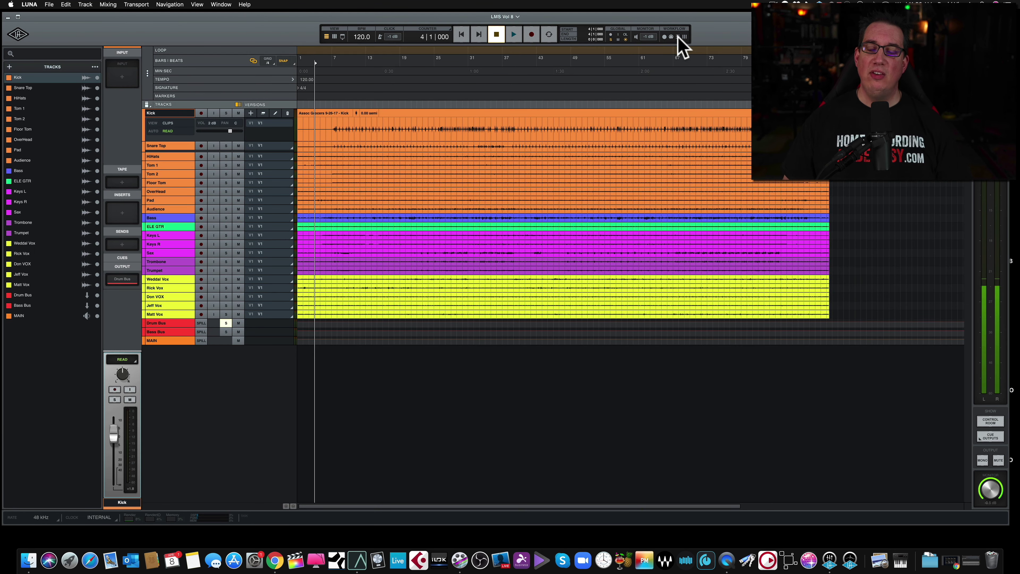
left_click(677, 37)
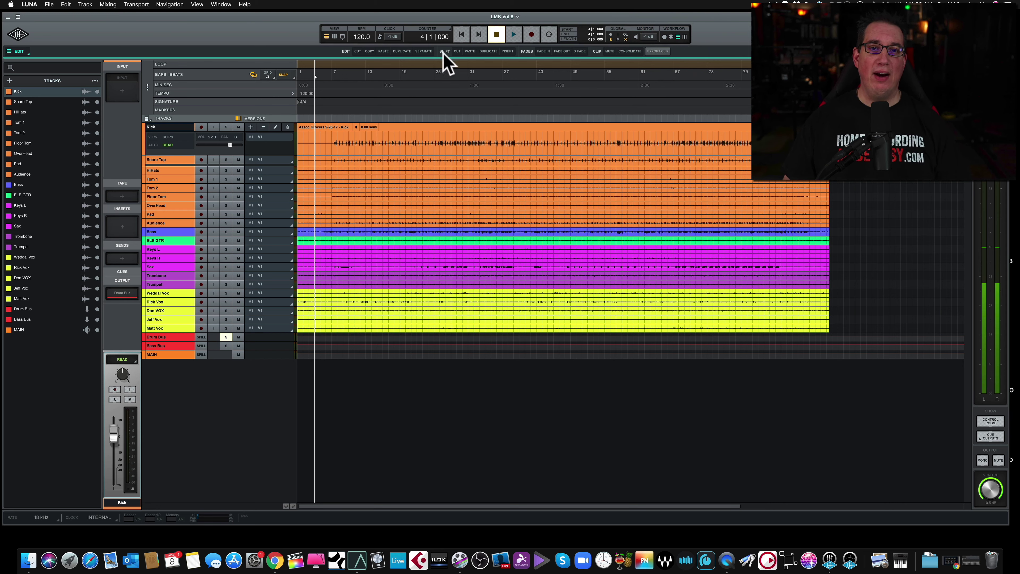
left_click(684, 37)
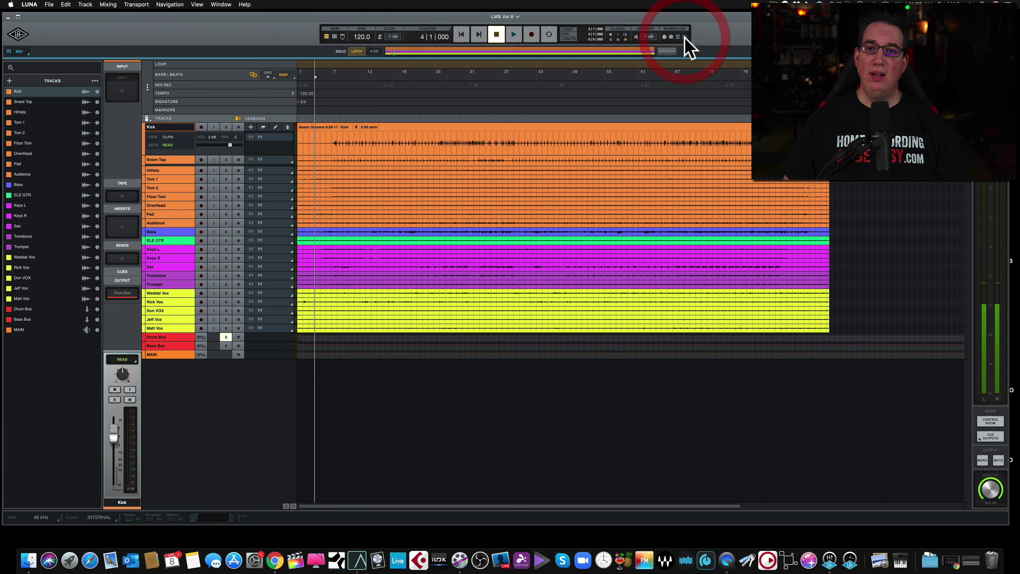
left_click(684, 37)
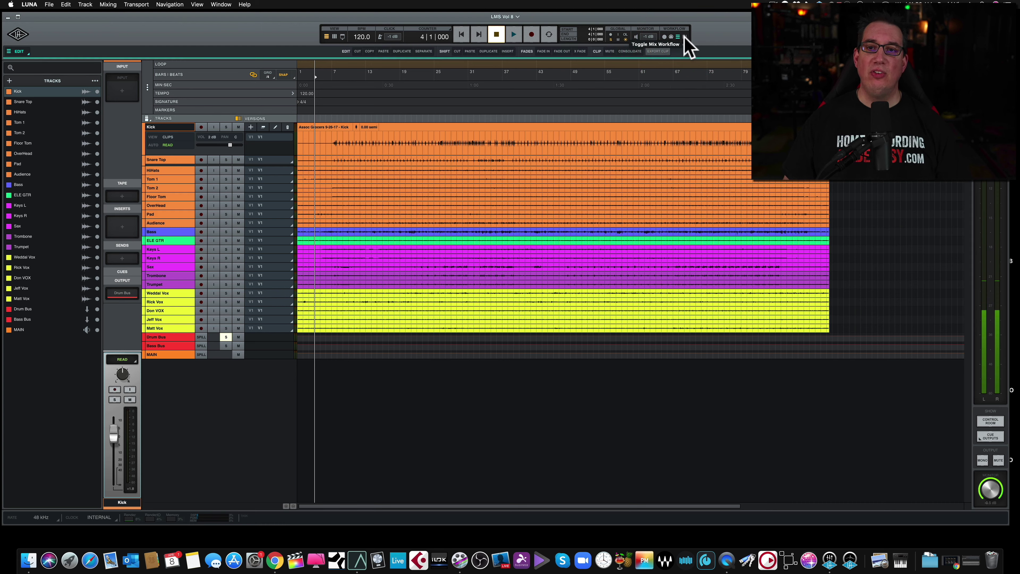
left_click(685, 37)
- Jump the playhead around the song using the overview bar, bars 10 to near the end
left_click(508, 52)
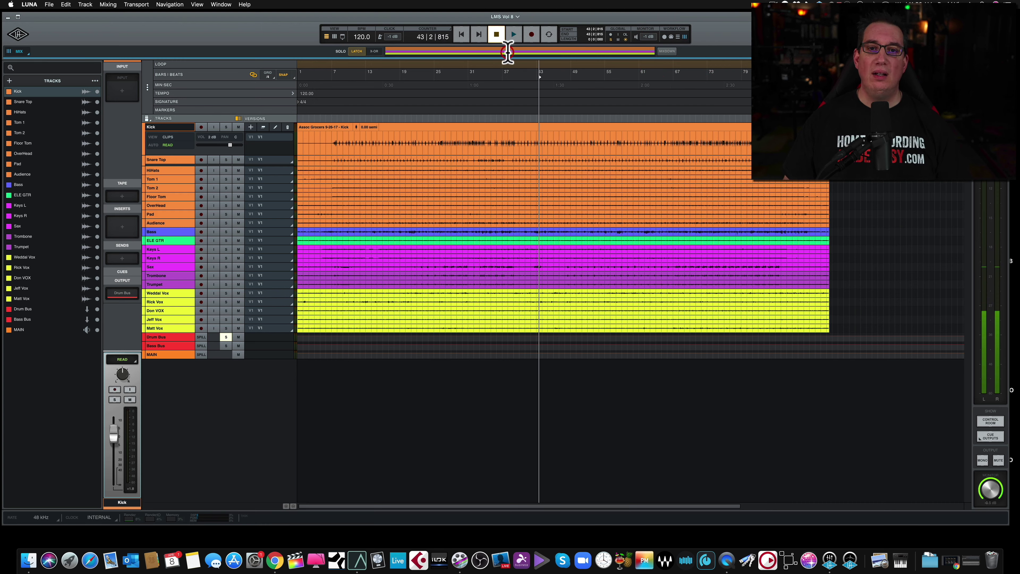
left_click(552, 51)
left_click(470, 51)
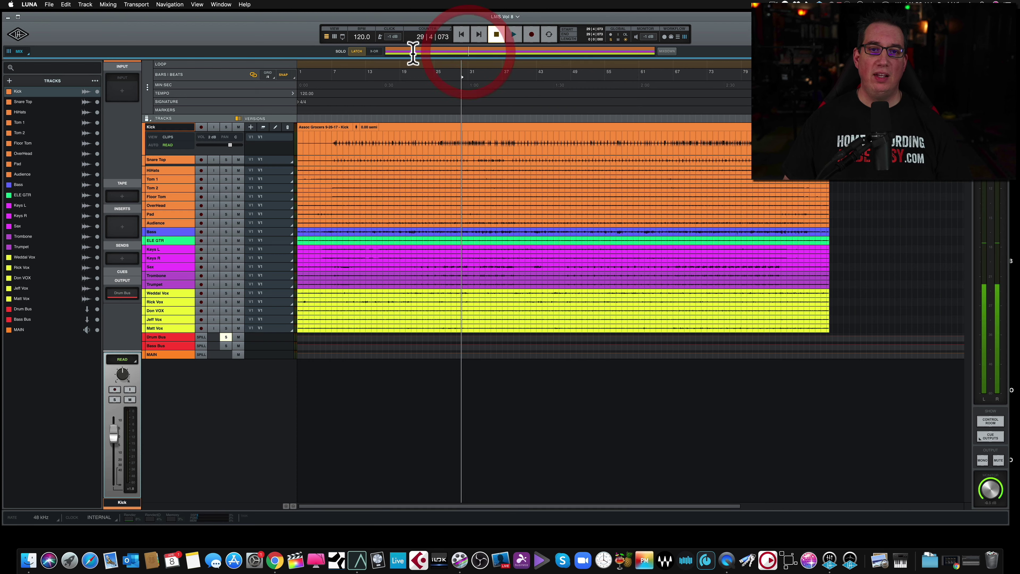
left_click(412, 51)
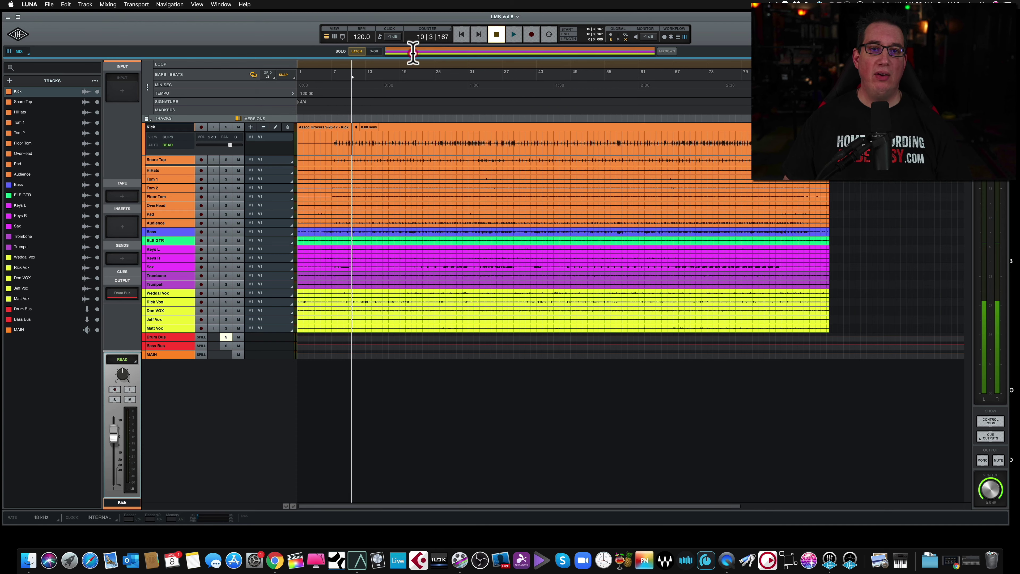
left_click(641, 51)
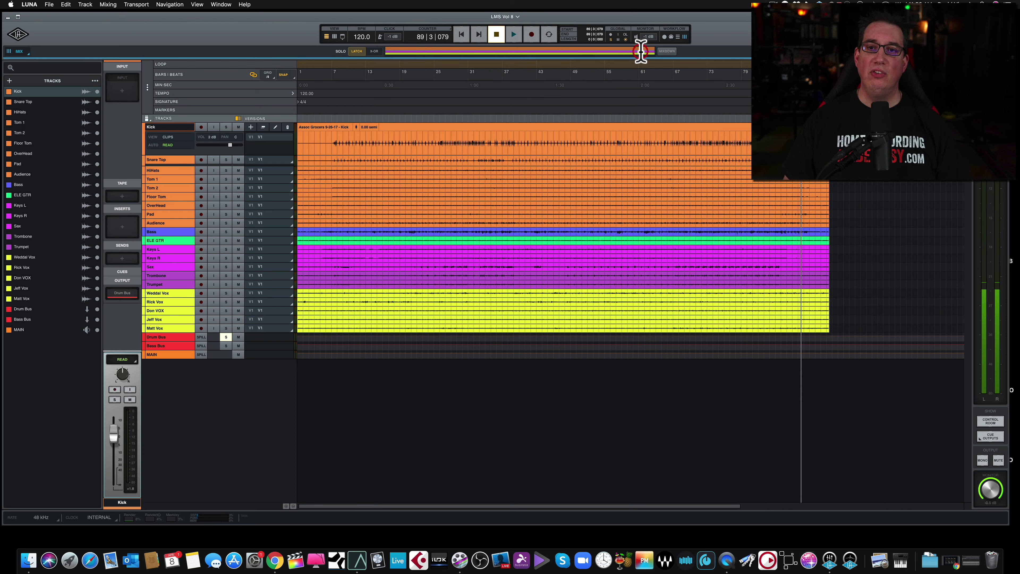
- Open the mixdown settings, turn off the mix workflow, and park the playhead at bar 5
left_click(667, 52)
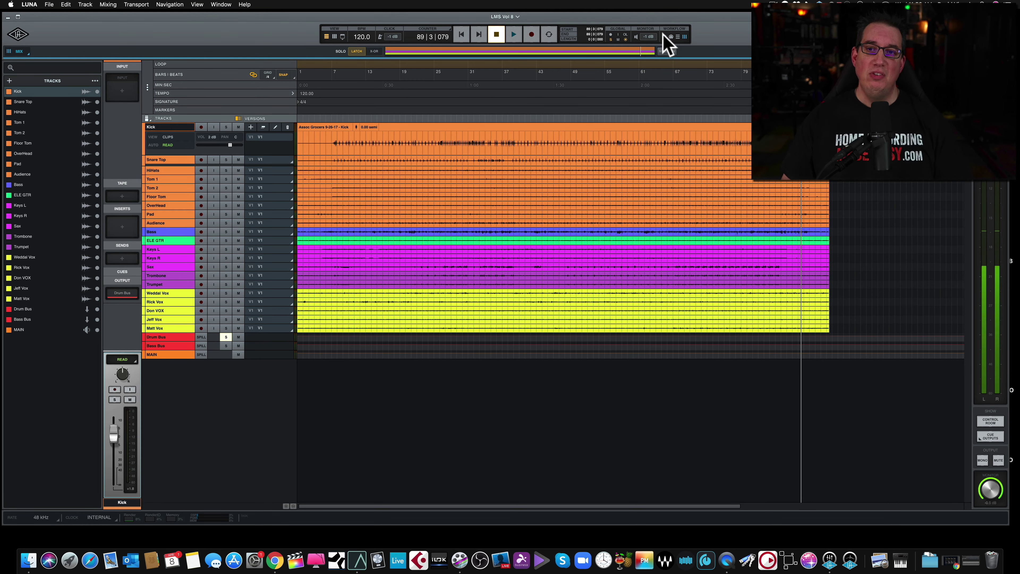
left_click(685, 37)
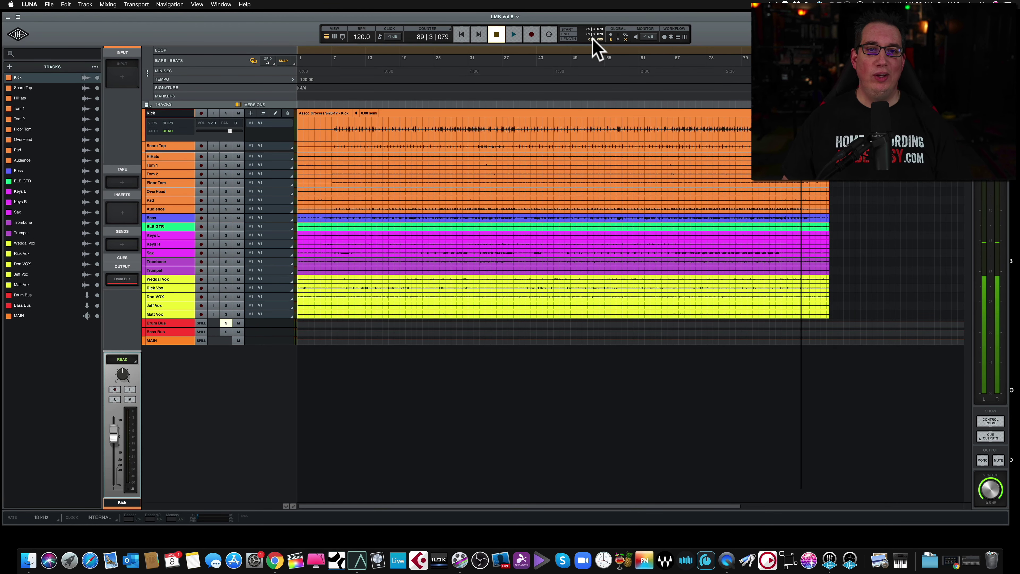
left_click(324, 60)
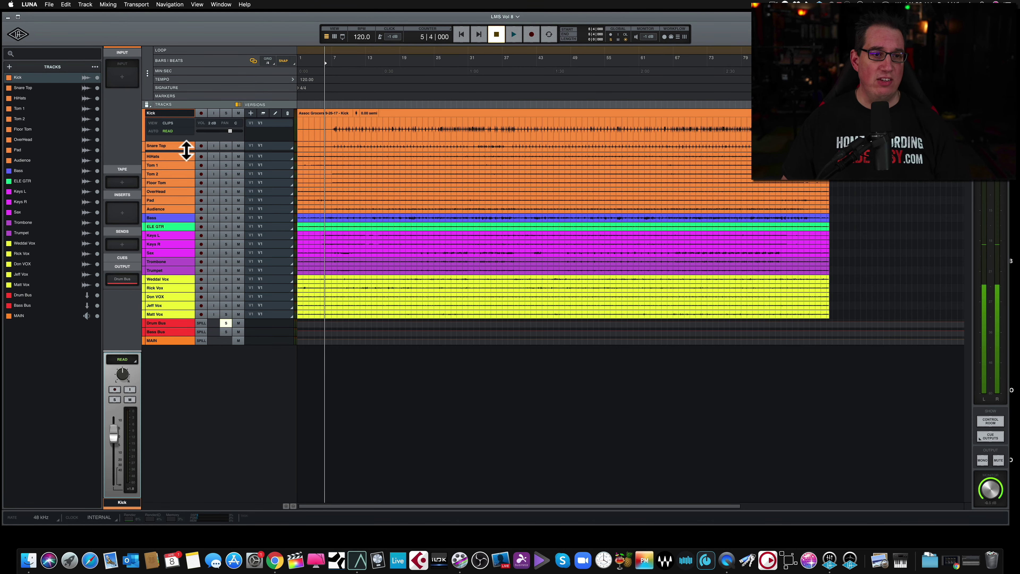
- Enlarge the Snare Top row, then set every track to the Large track height
mouse_move(187, 147)
left_mouse_down()
mouse_move(186, 164)
mouse_move(187, 130)
mouse_move(184, 143)
left_mouse_up()
left_click(147, 104)
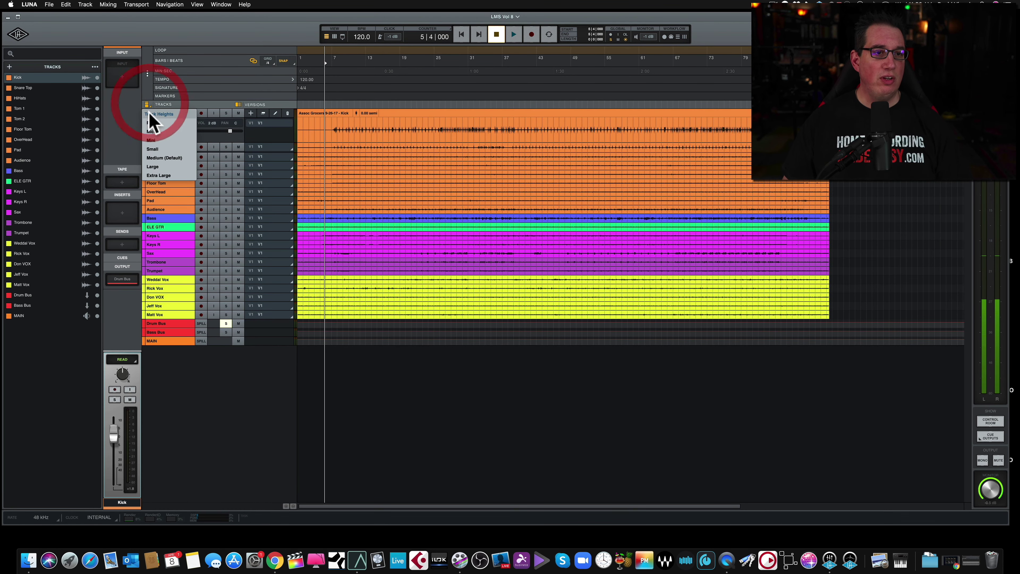
left_click(150, 147)
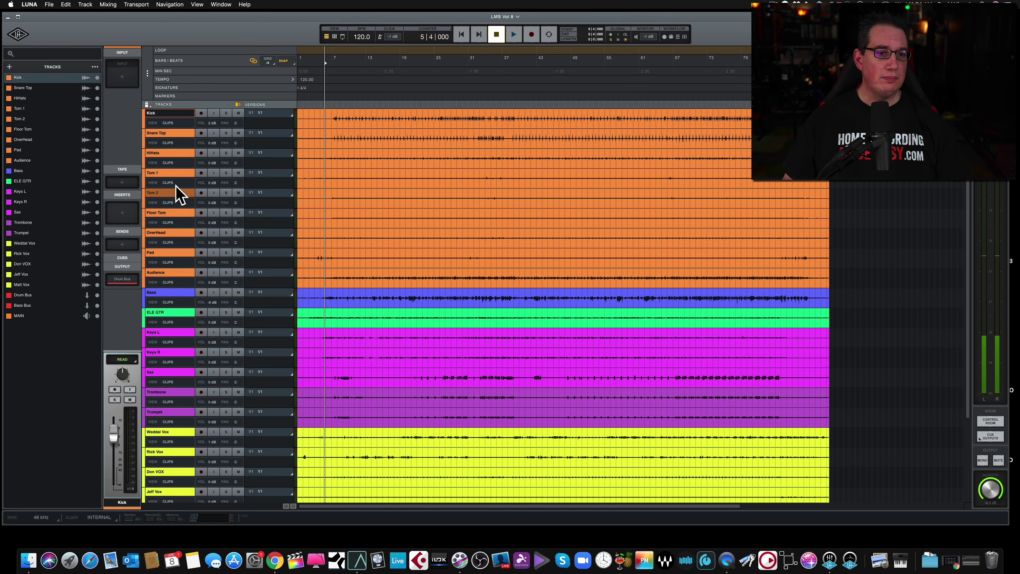
left_click(151, 104)
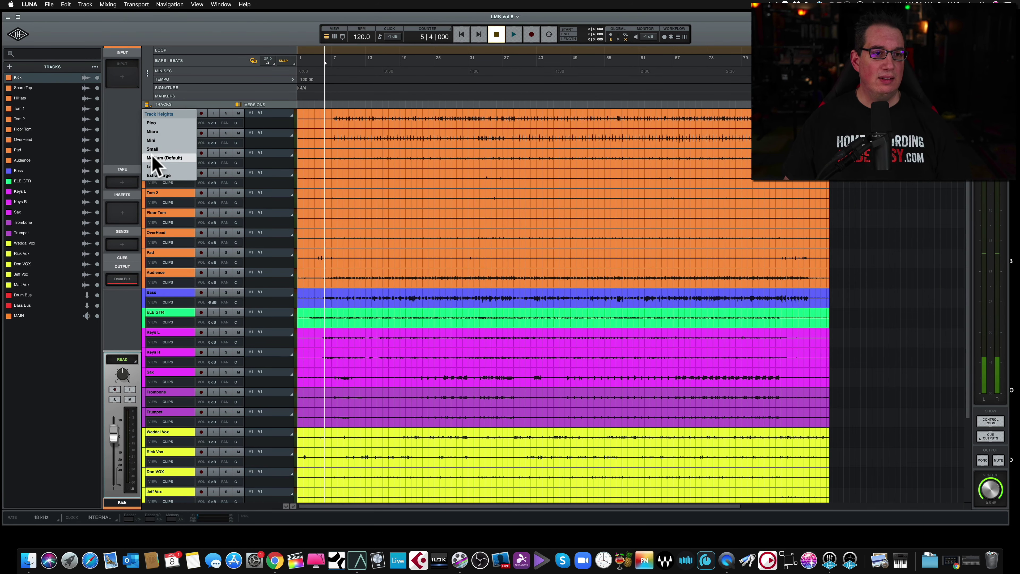
left_click(153, 165)
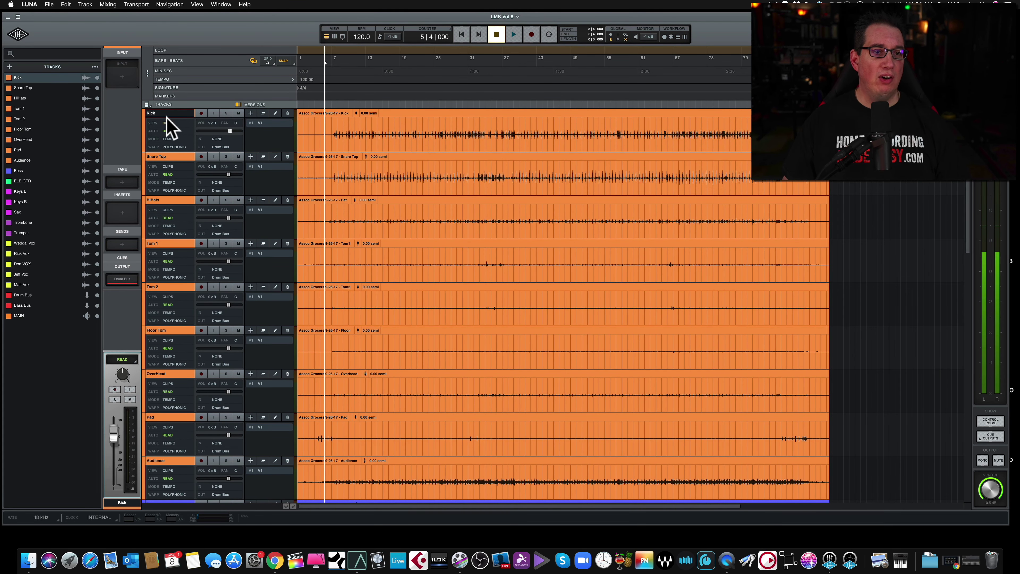
left_click(181, 158)
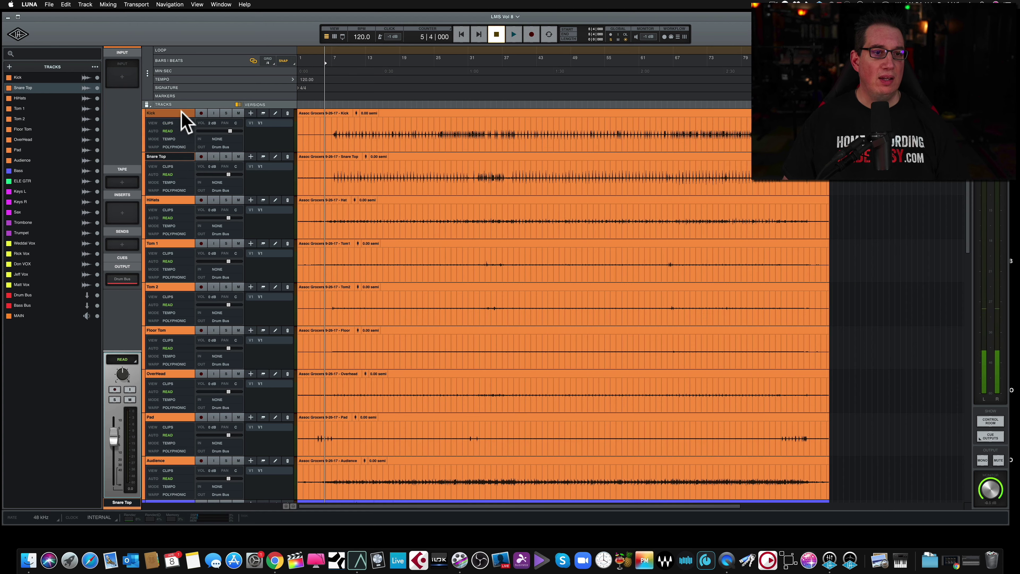
left_click(182, 117)
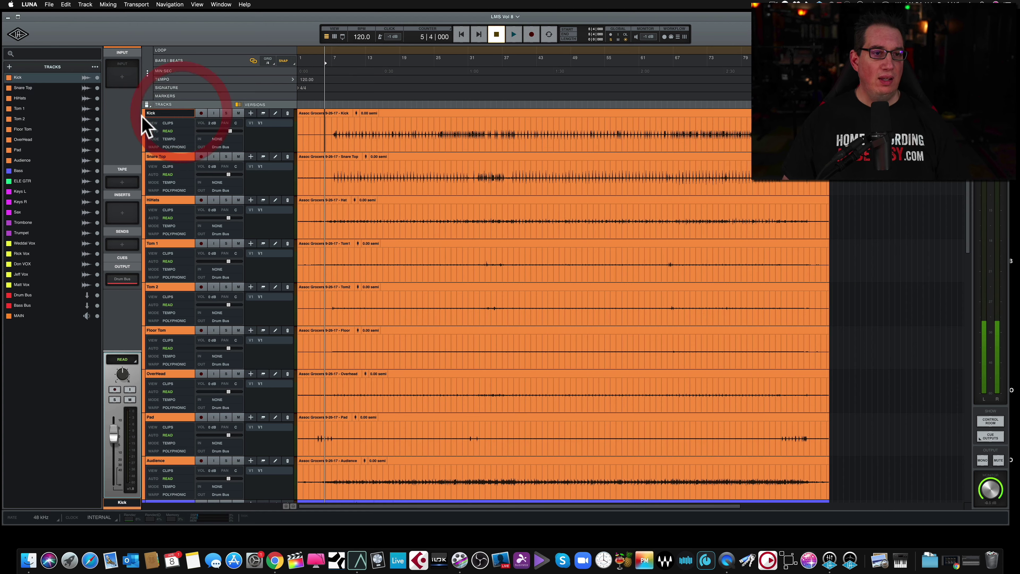
left_click(144, 130)
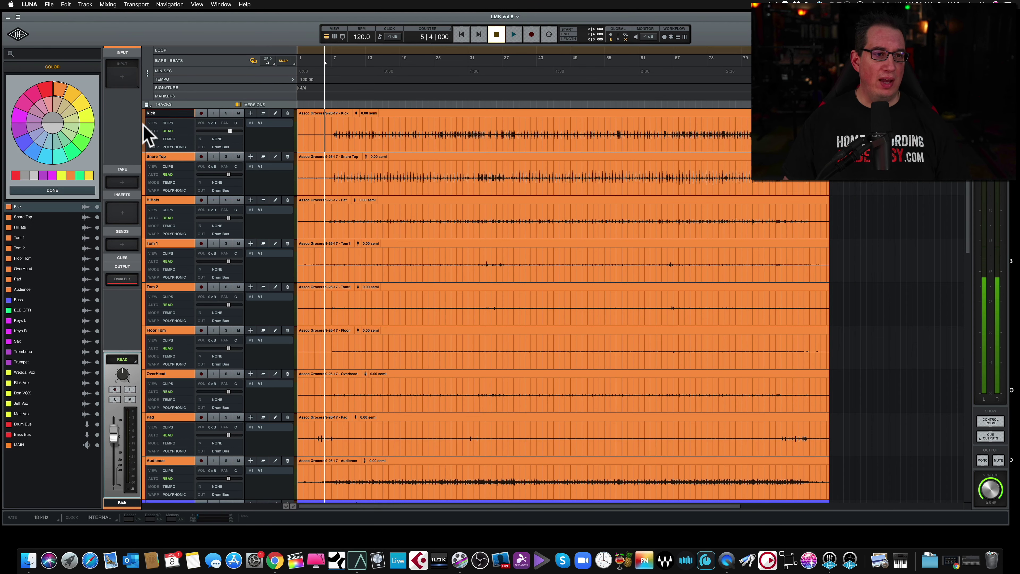
left_click(47, 175)
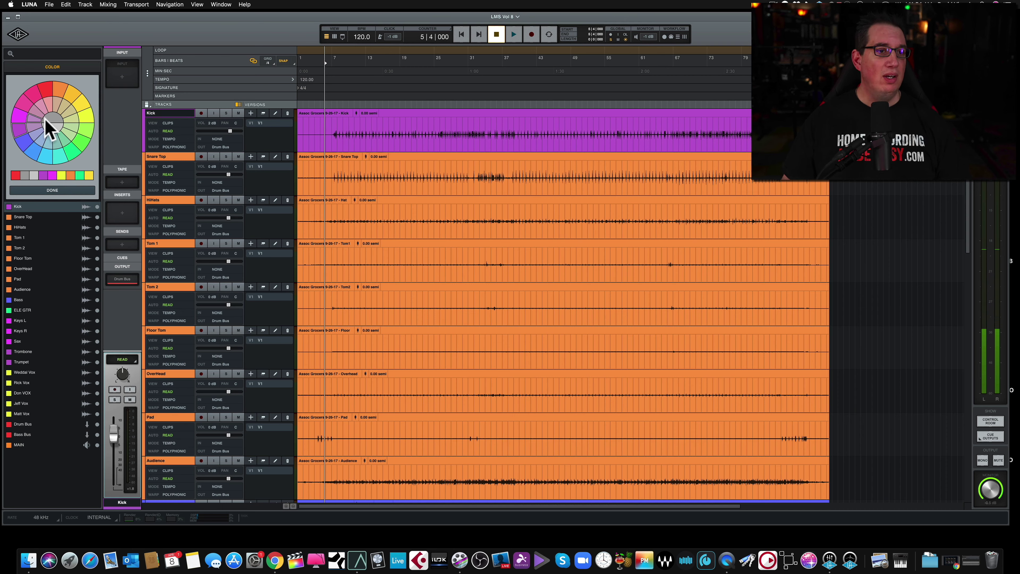
left_click(61, 91)
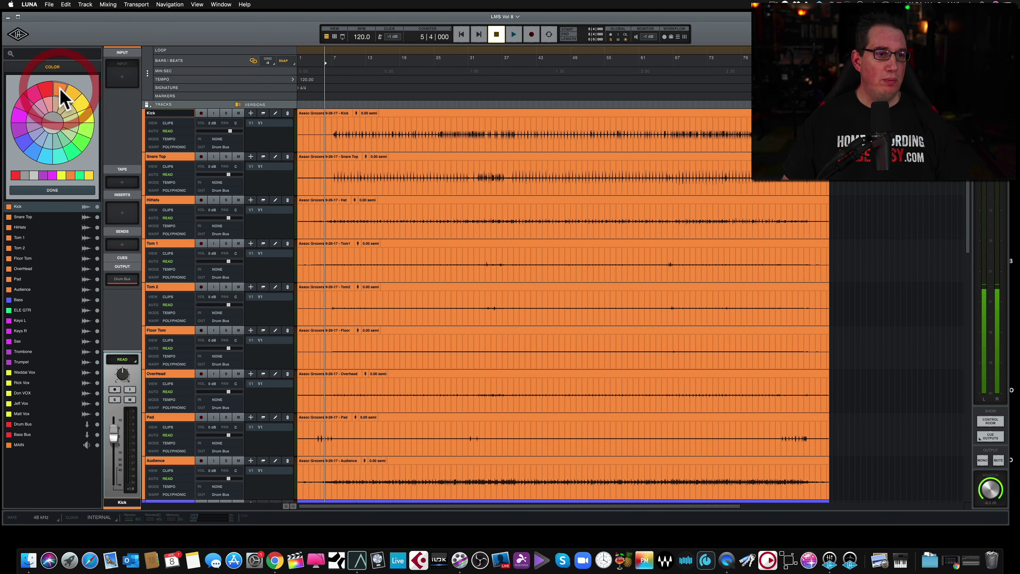
left_click(50, 191)
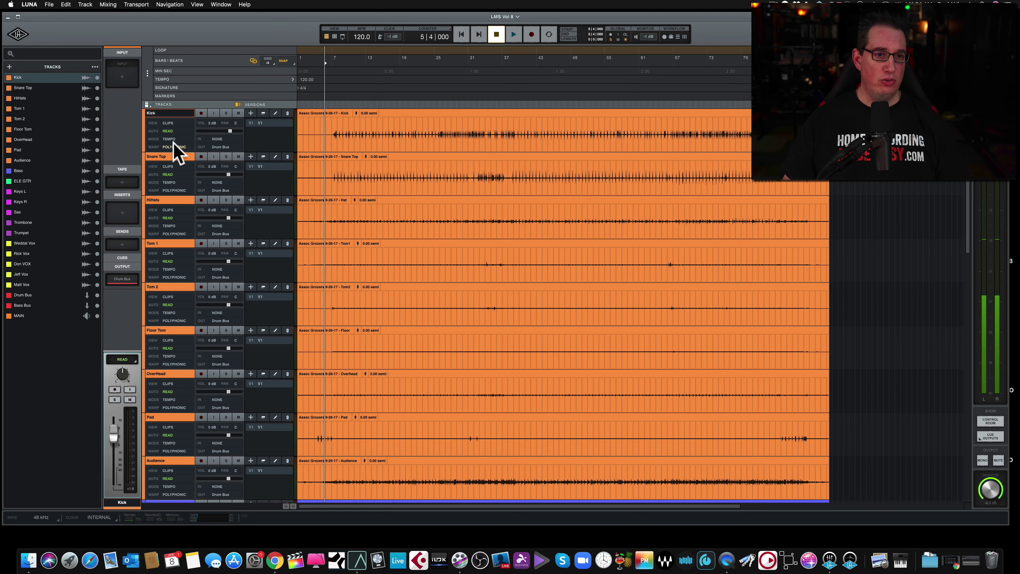
left_click(178, 112)
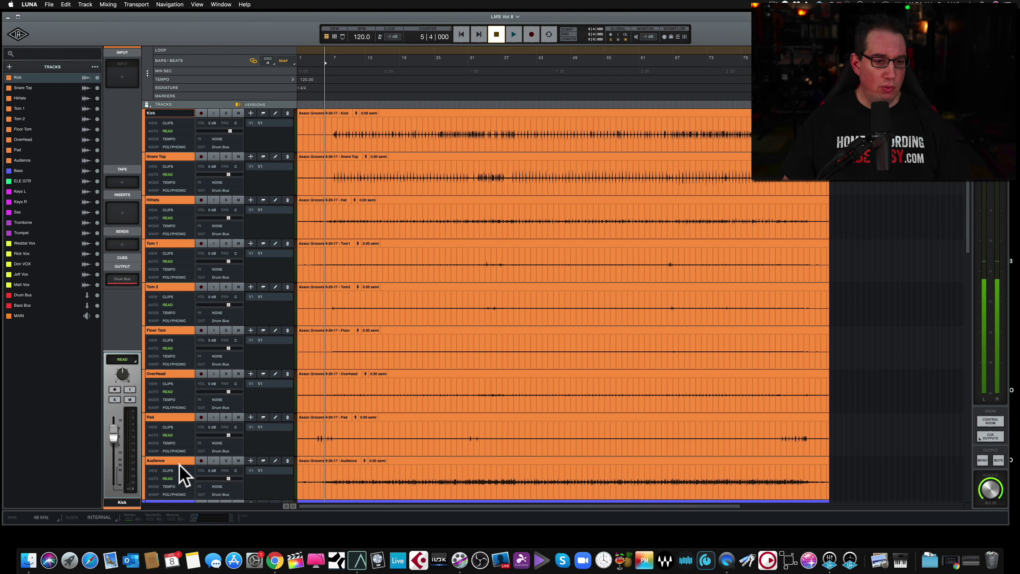
left_click(177, 474, "shift")
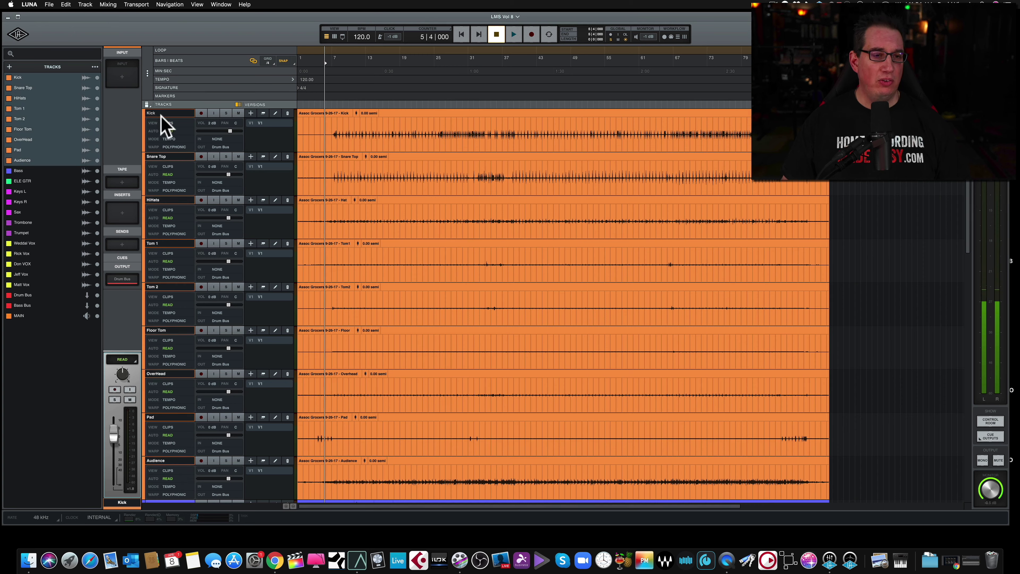
left_click(142, 134)
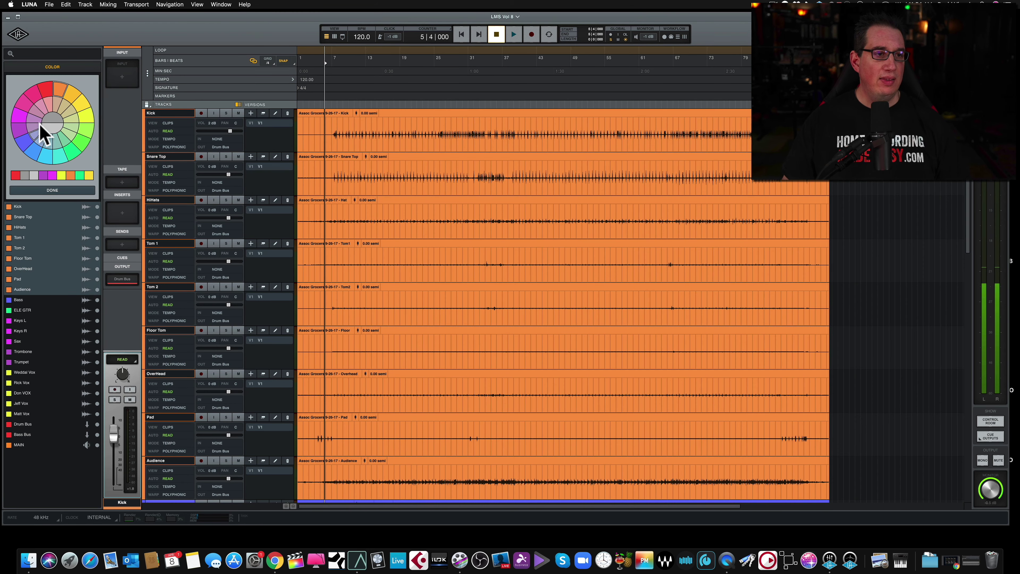
left_click(22, 118)
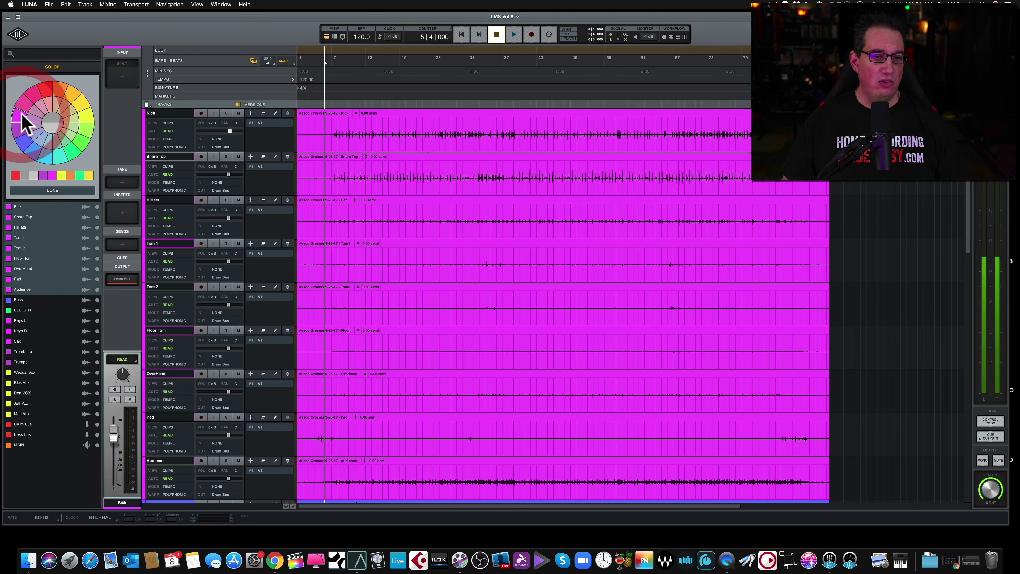
left_click(60, 93)
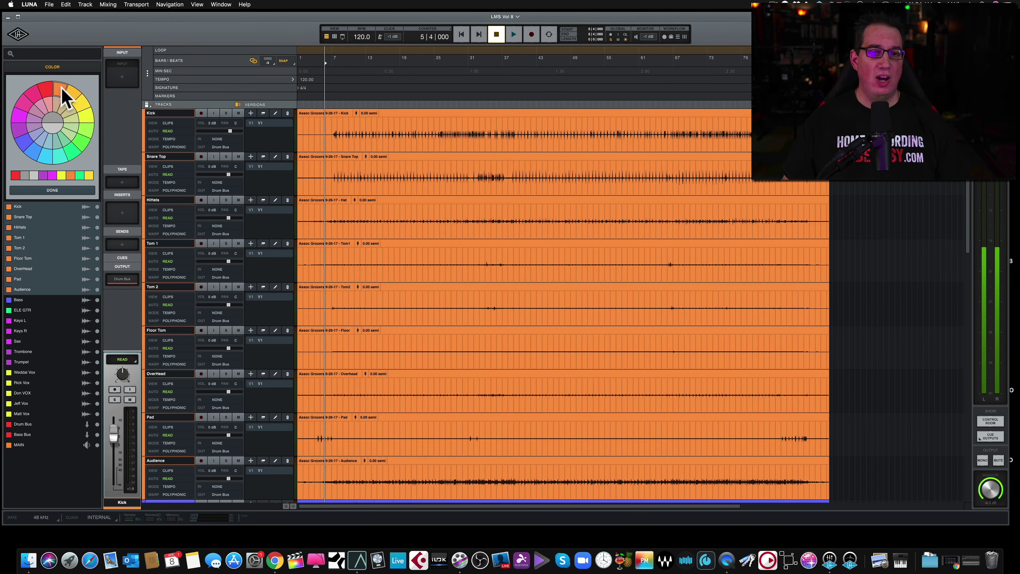
left_click(49, 190)
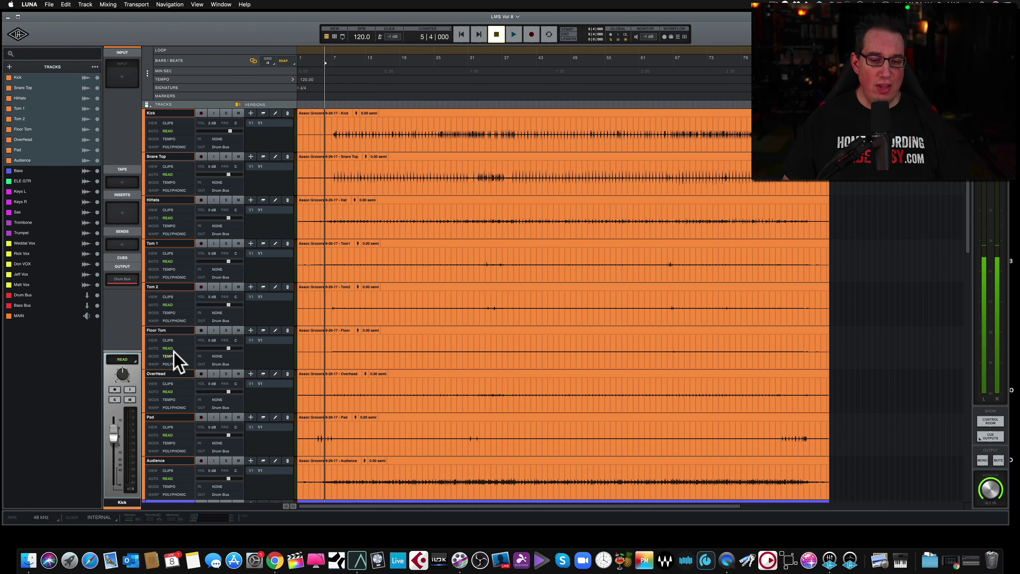
- Raise the Kick clip's gain to 4.9 dB and select the Floor Tom track
scroll(174, 352, "down", 5)
scroll(174, 353, "up", 5)
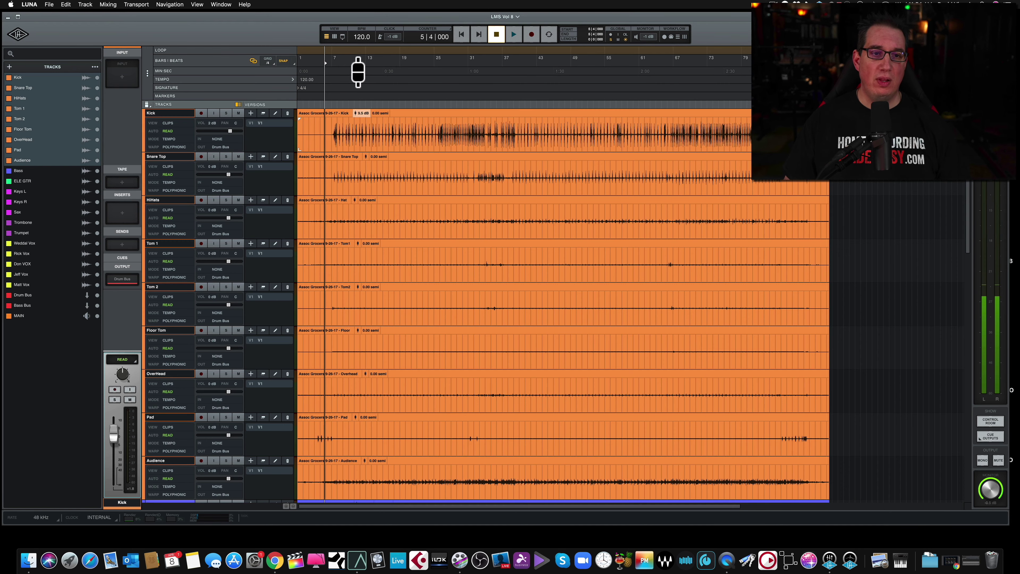
left_click_drag(358, 106, 356, 92)
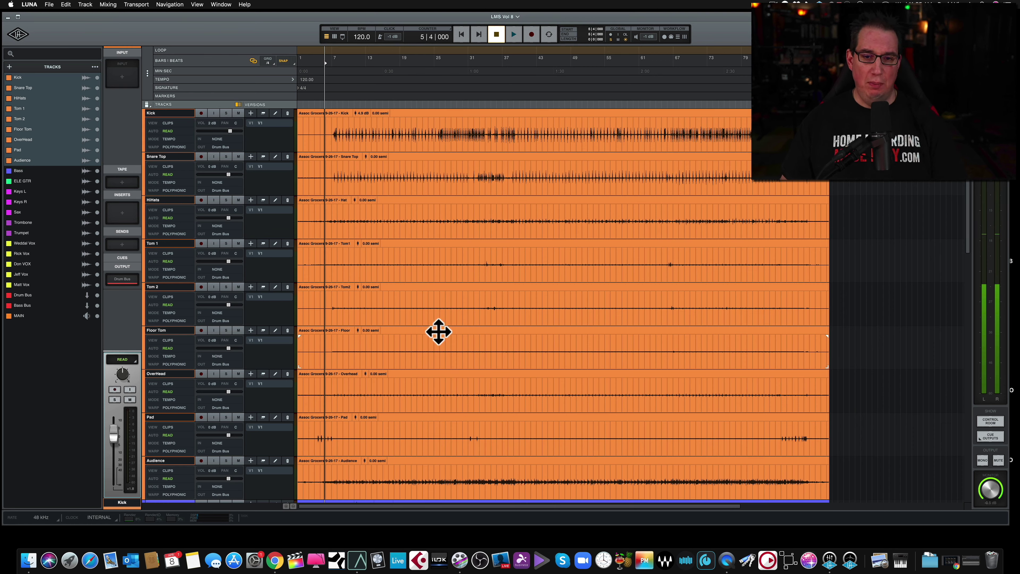
left_click(178, 336)
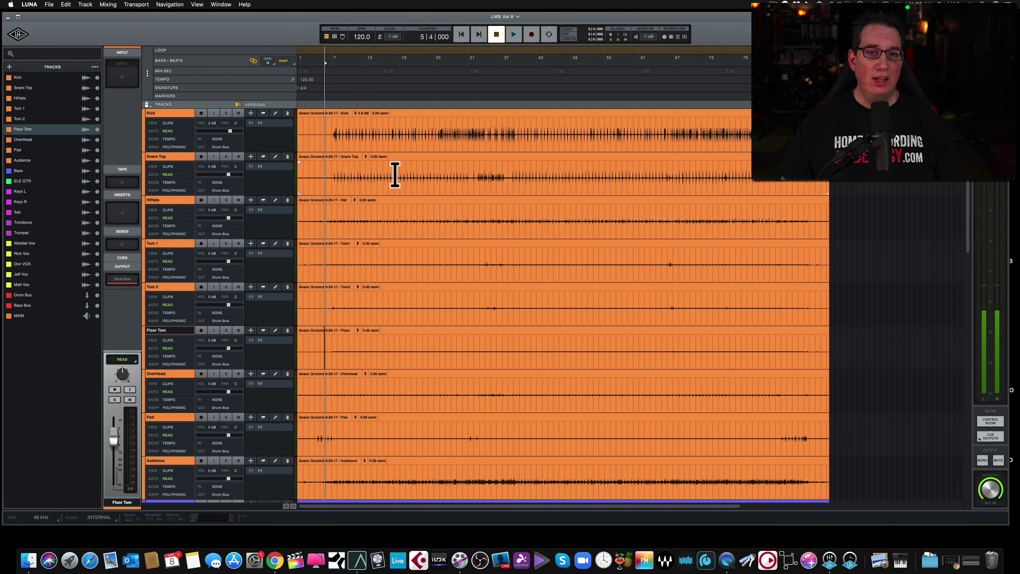
- Zoom the timeline in and out, settling on a view of bars 1–79
scroll(277, 213, "down", 12)
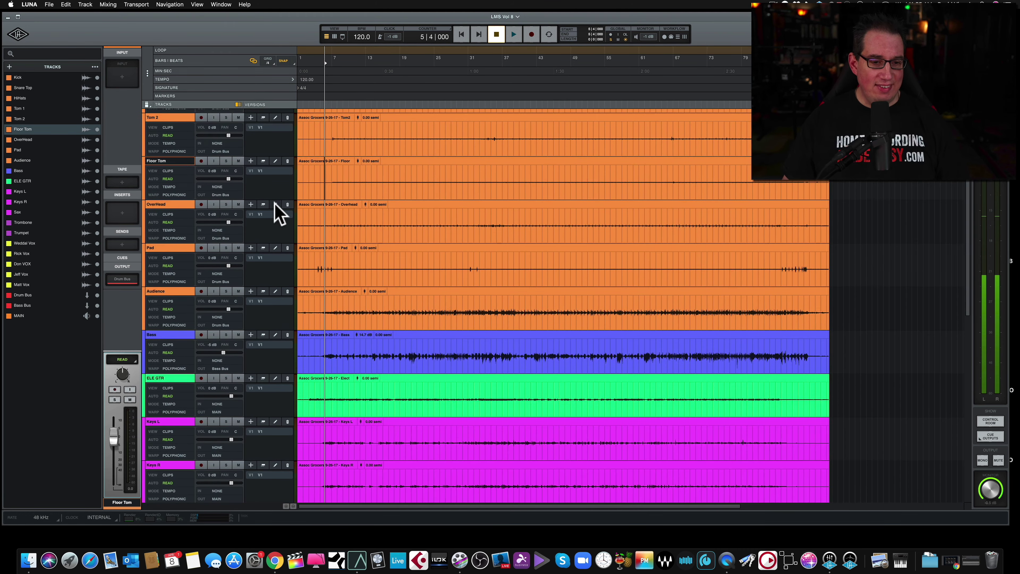
scroll(277, 209, "down", 15)
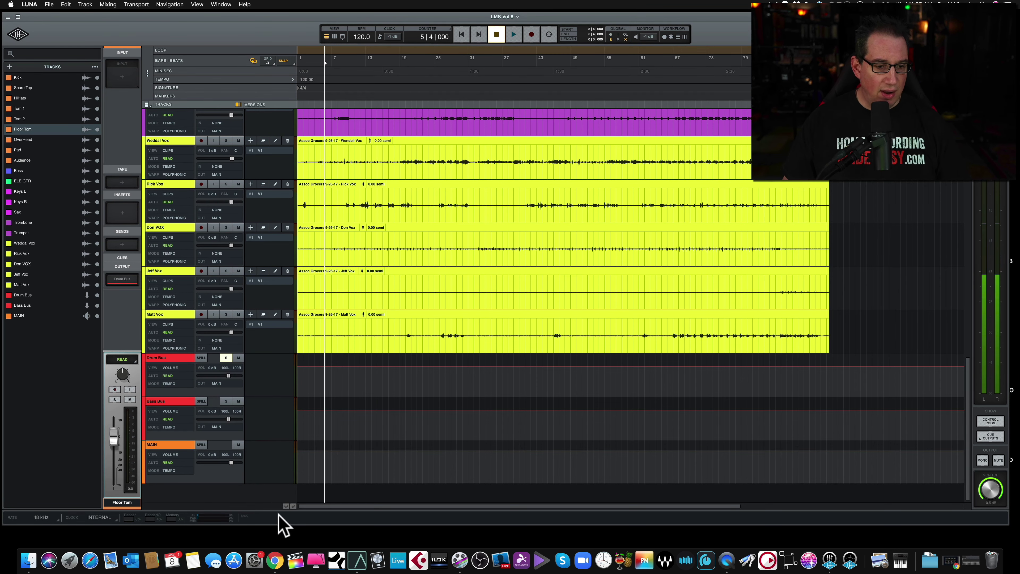
left_click(285, 506)
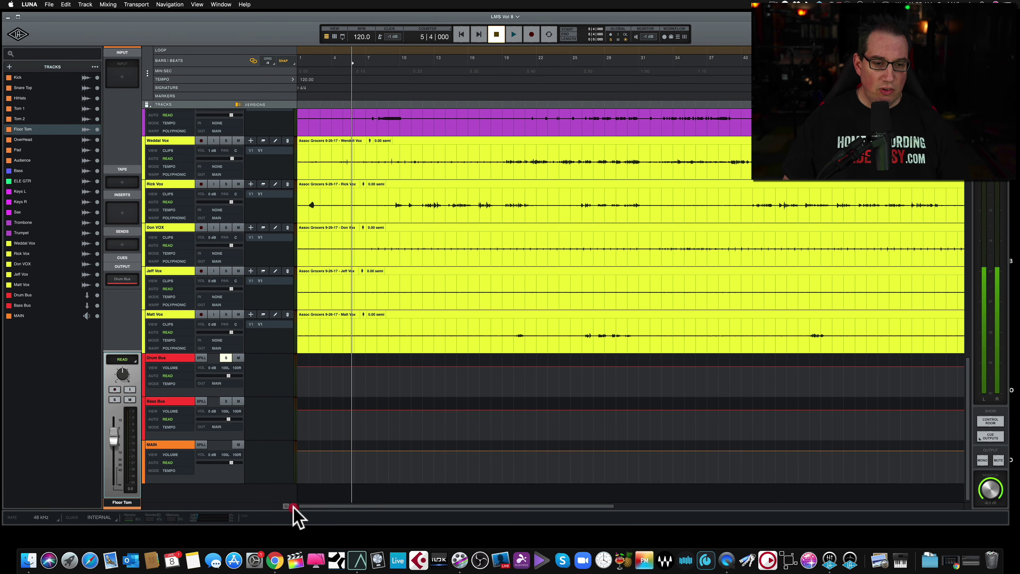
left_click(286, 506)
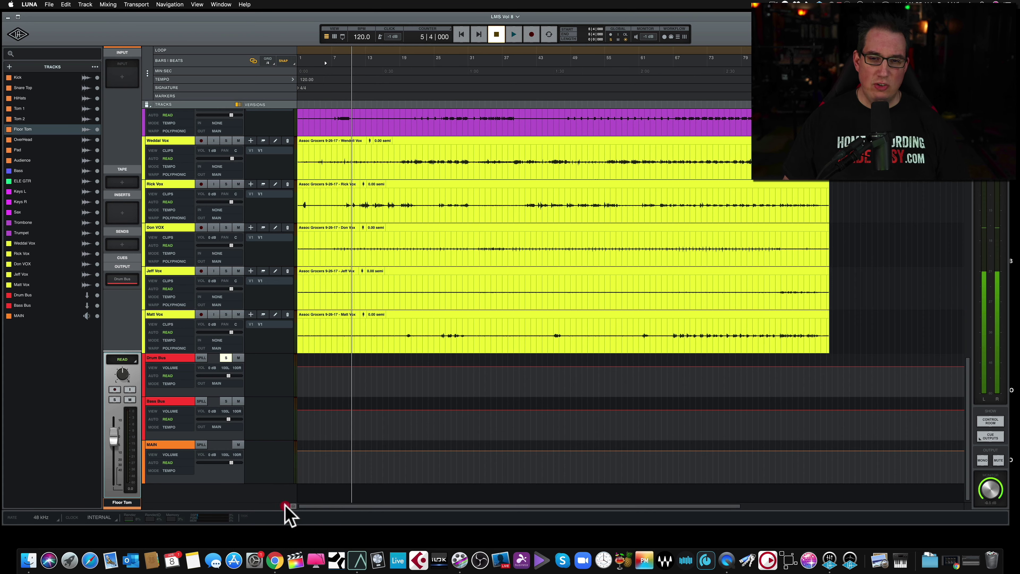
left_click(286, 506)
left_click(286, 506)
left_click(286, 505)
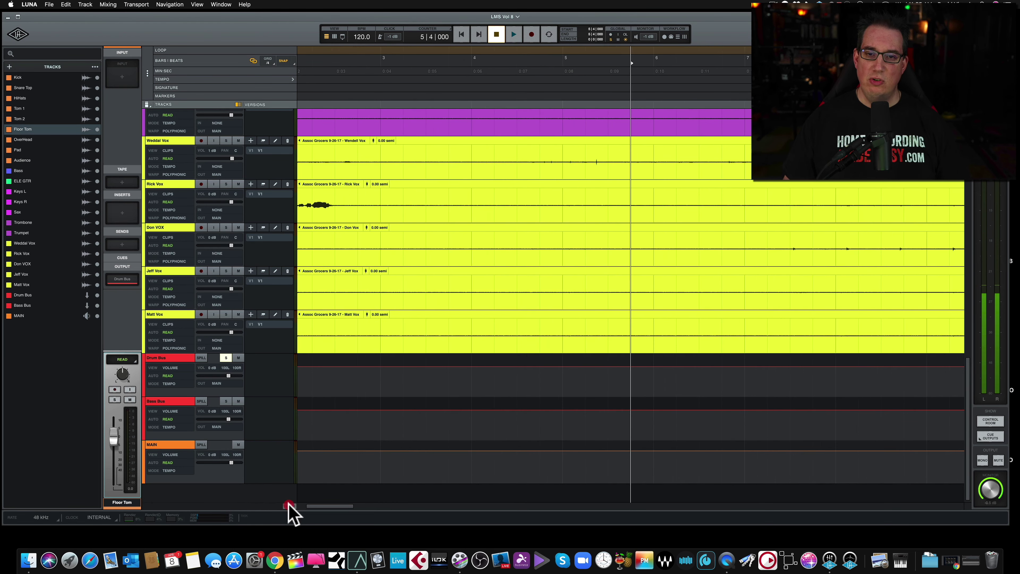
left_click(286, 506)
left_click(293, 506)
left_click(293, 506)
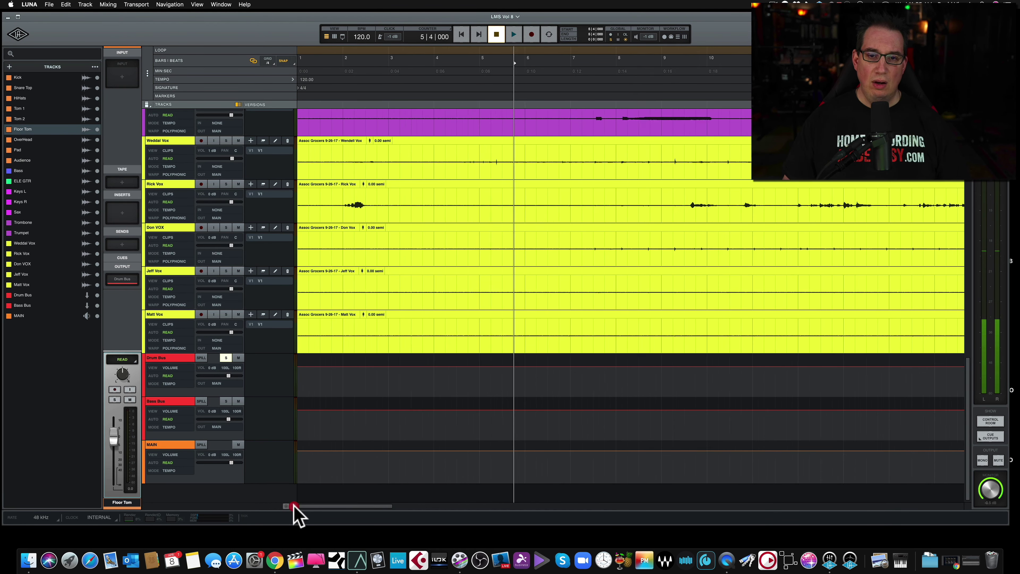
left_click(293, 506)
left_click(294, 506)
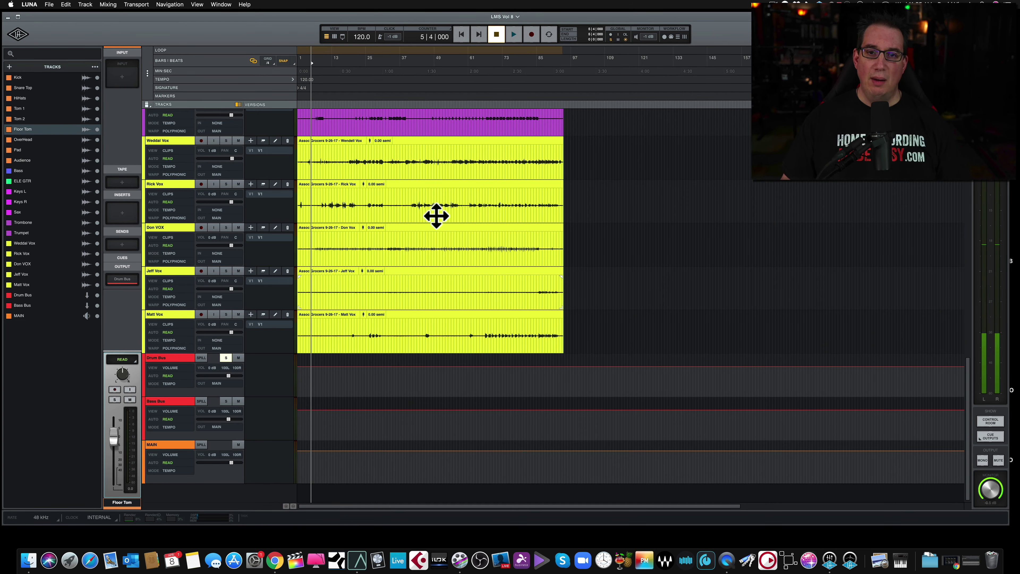
left_click(286, 506)
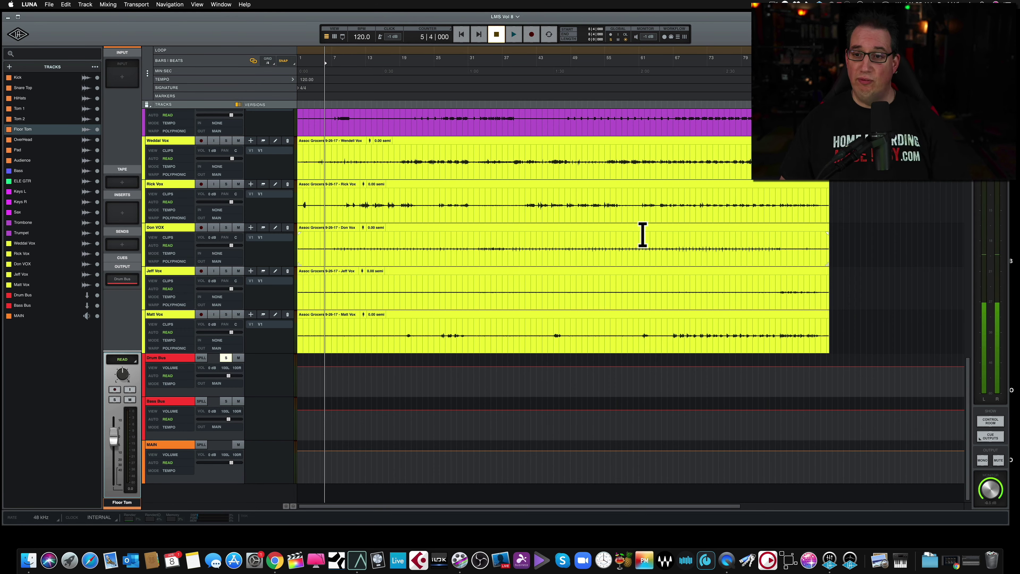
- Select the Kick clip and place the playhead at 94|3|000 near the clips' end
scroll(642, 234, "down", 1)
scroll(642, 234, "up", 15)
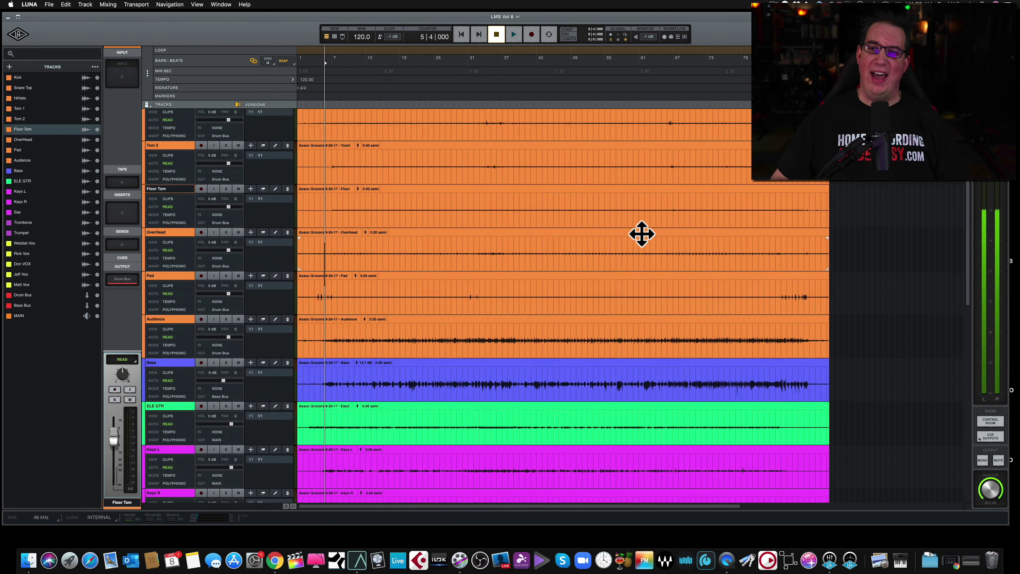
left_click(794, 132)
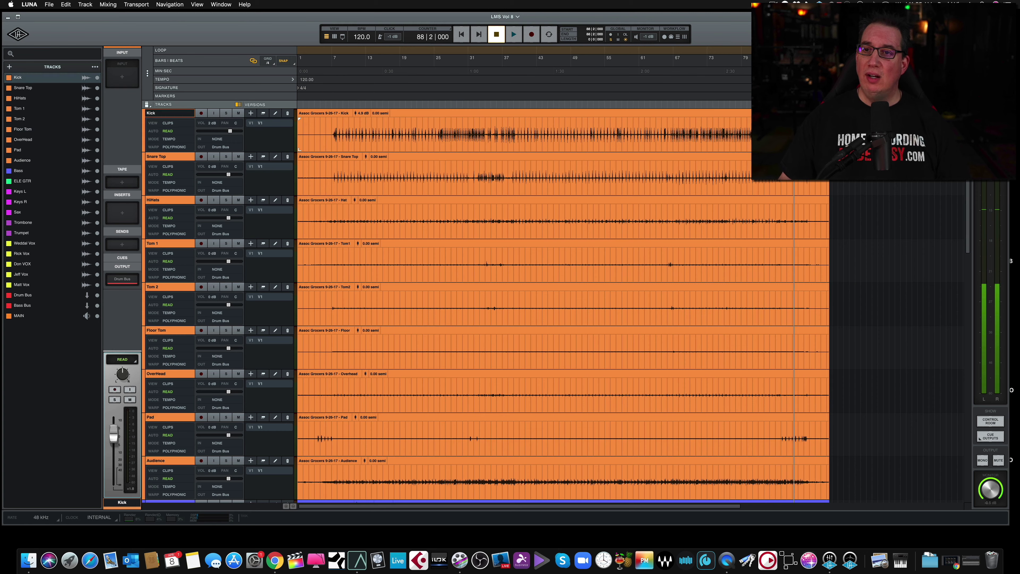
left_click(830, 133)
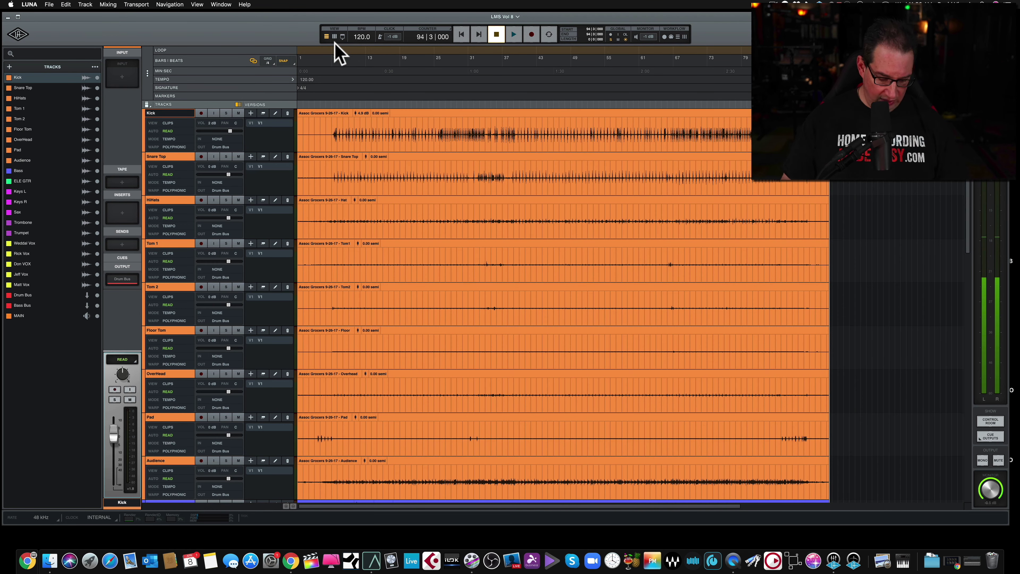
- Switch to the mixer view and select the Kick, Snare Top, HiHats, Tom 1 and Tom 2 channels
key("super+equal")
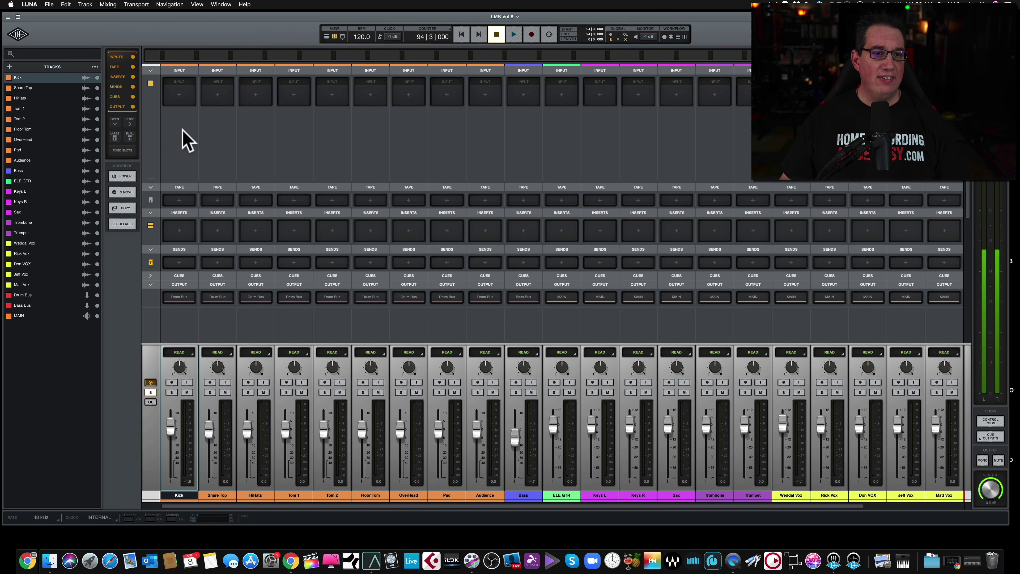
left_click(179, 137)
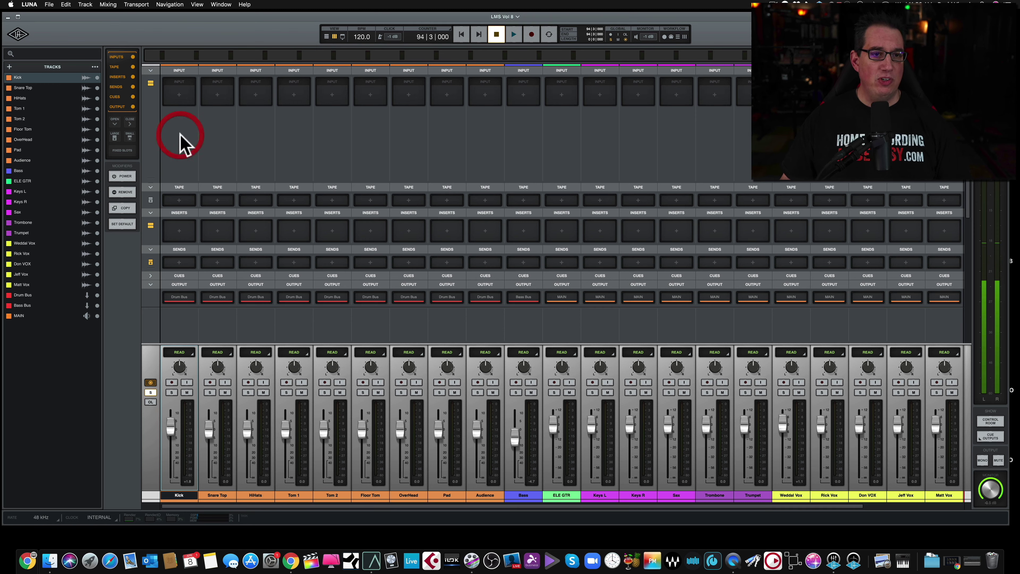
left_click(170, 495)
left_click(217, 496)
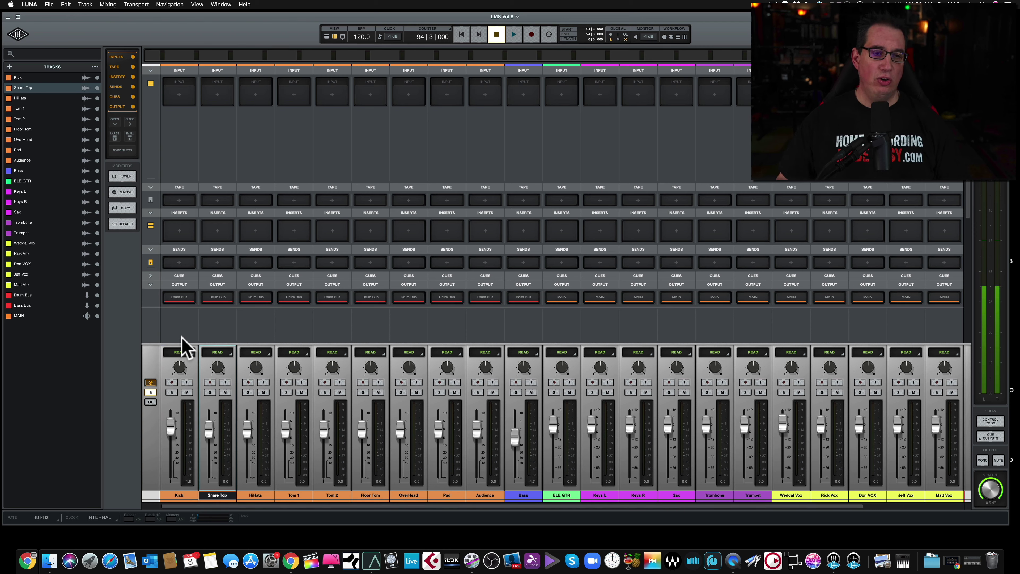
mouse_move(185, 160)
left_mouse_down()
mouse_move(250, 146)
mouse_move(291, 147)
mouse_move(330, 166)
mouse_move(387, 157)
left_mouse_up()
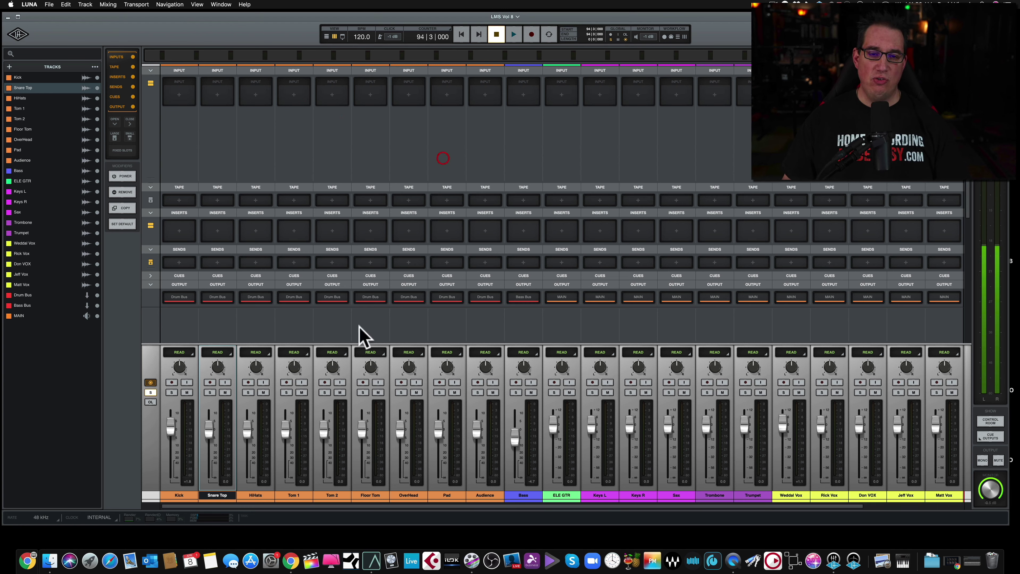
left_click(253, 497)
left_click(291, 497)
left_click(329, 497)
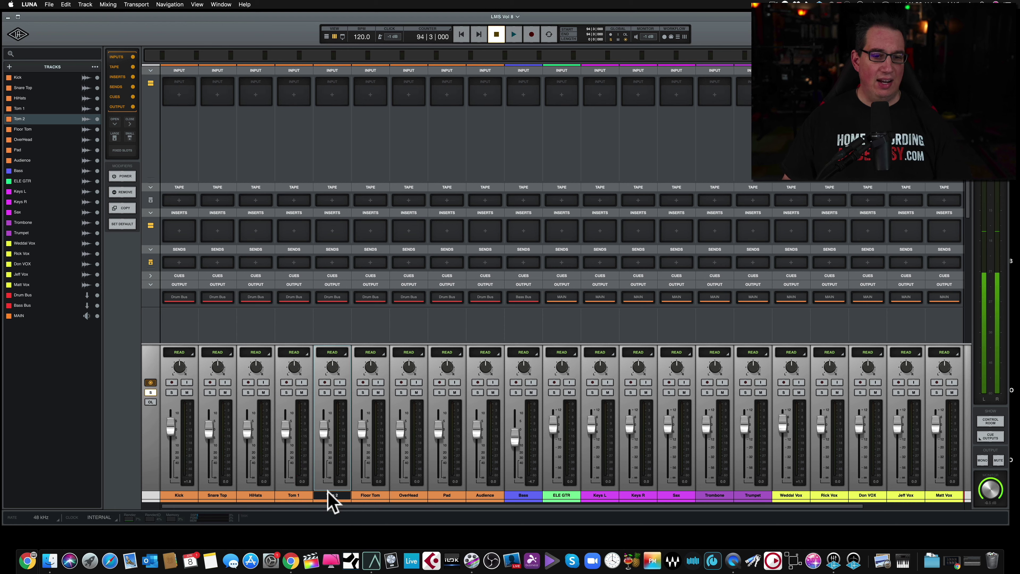
left_click(257, 495)
left_click(220, 496)
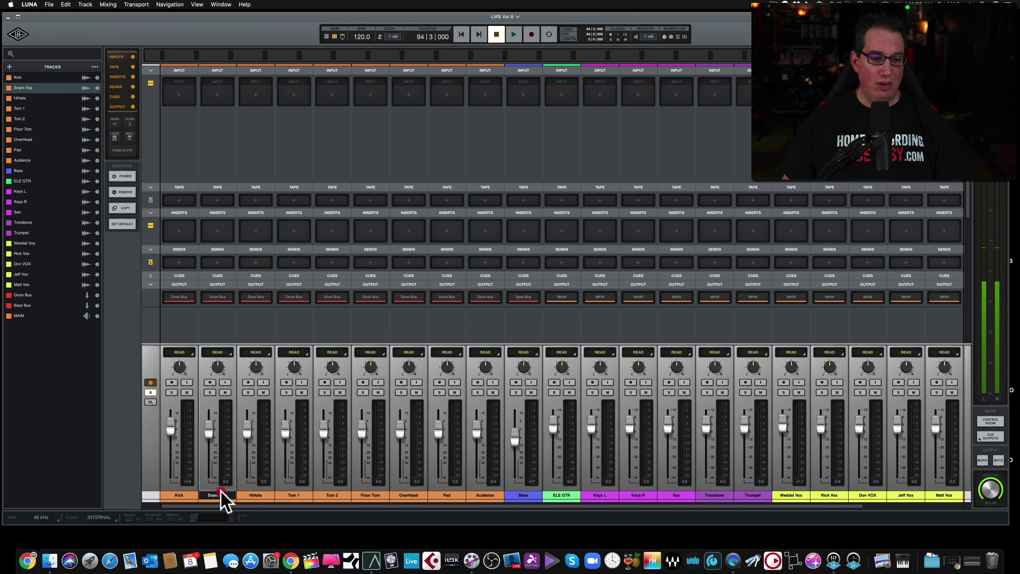
left_click(176, 495)
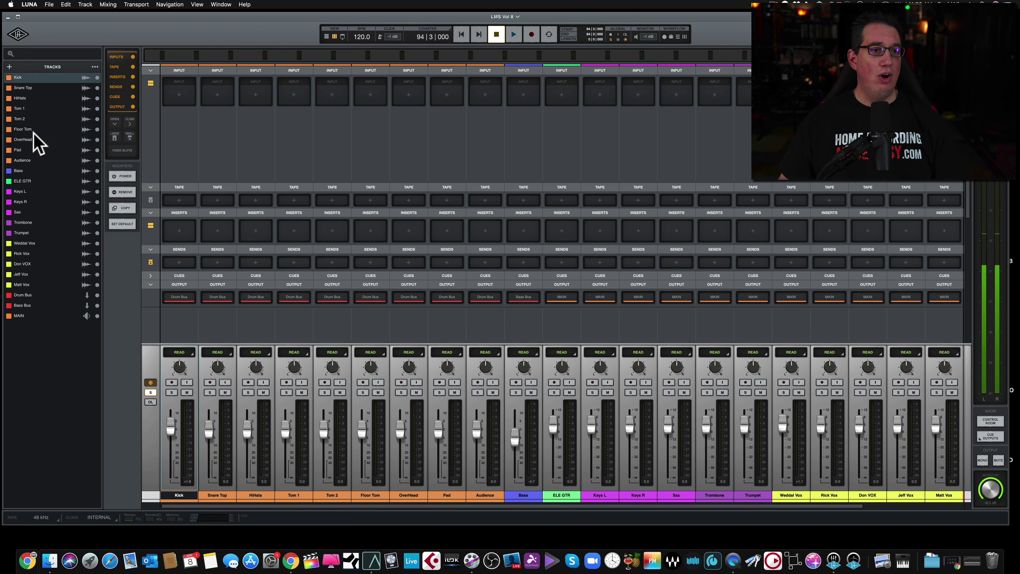
- Step the track selection through Tom 2, Floor Tom, OverHead, Pad and Audience, ending on HiHats
left_click(25, 118)
left_click(24, 129)
left_click(24, 139)
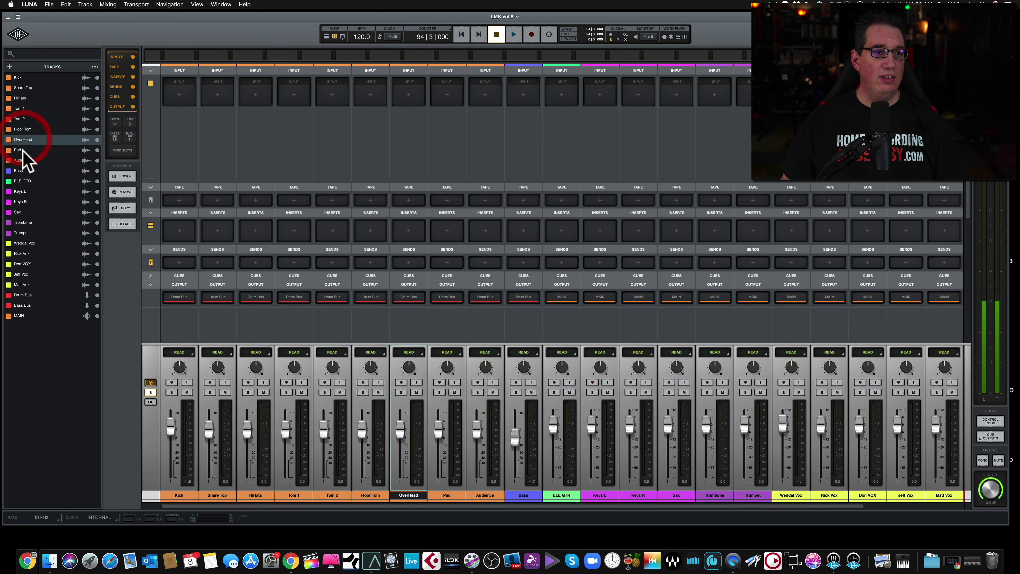
left_click(23, 150)
left_click(23, 160)
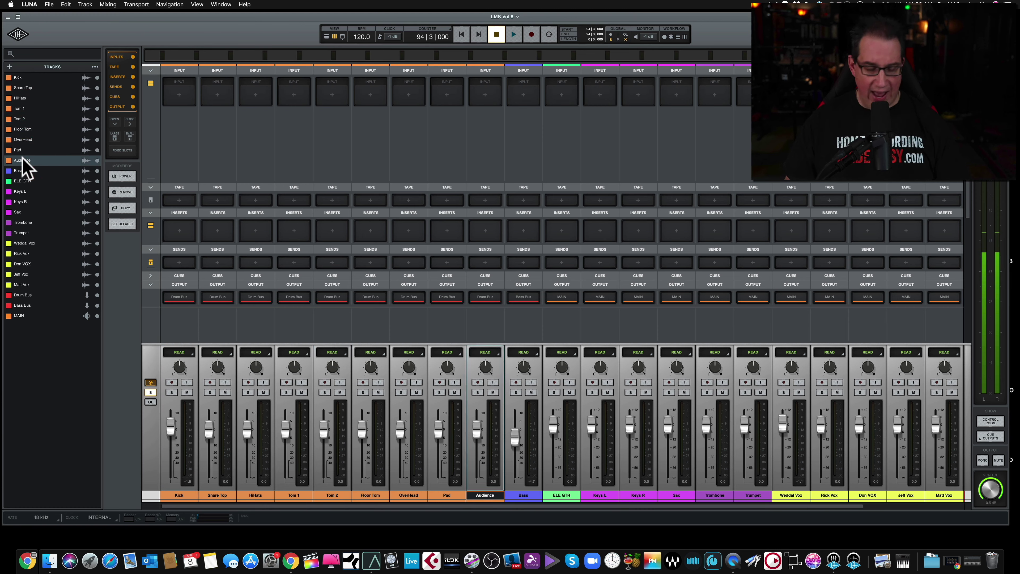
key("Down")
key("Down")
key("Down")
key("Down")
key("Down")
key("Down")
key("Down")
key("Up")
key("Up")
key("Up")
key("Up")
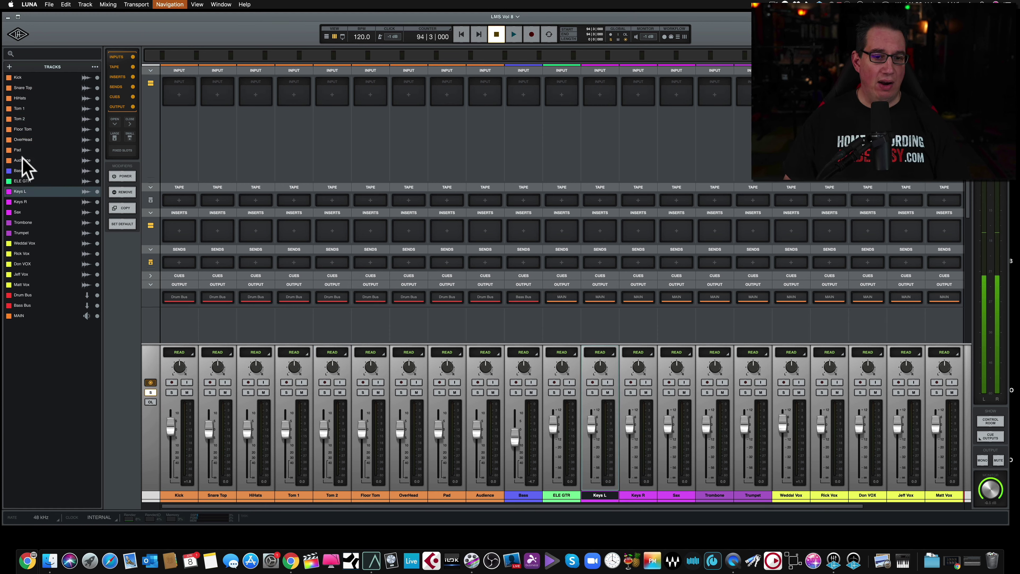
key("Up")
key("Up")
key("Up")
key("Up")
key("Up")
key("Up")
key("Up")
key("Up")
key("Up")
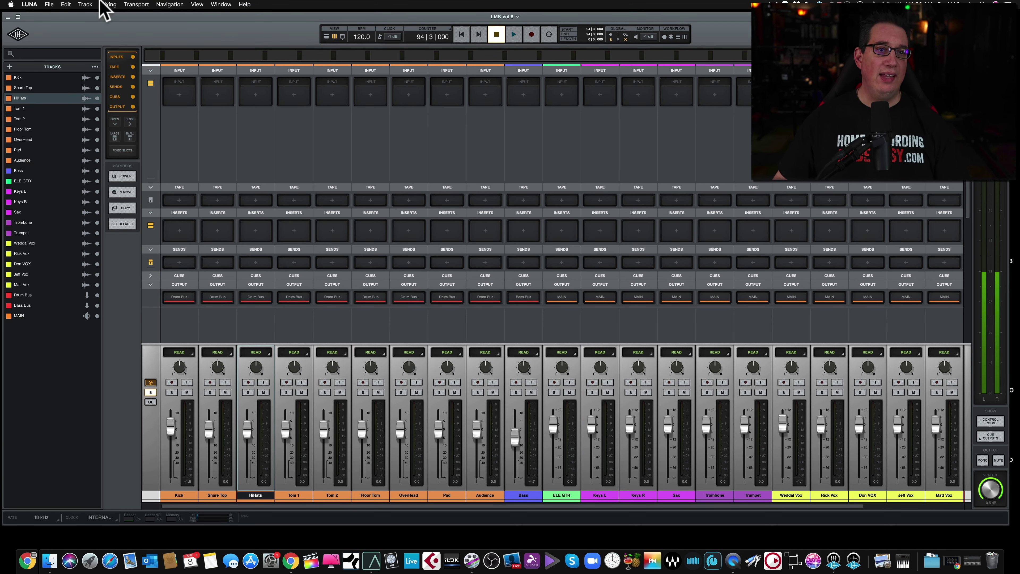
- Browse the Navigation and Transport menus, then close them
left_click(168, 5)
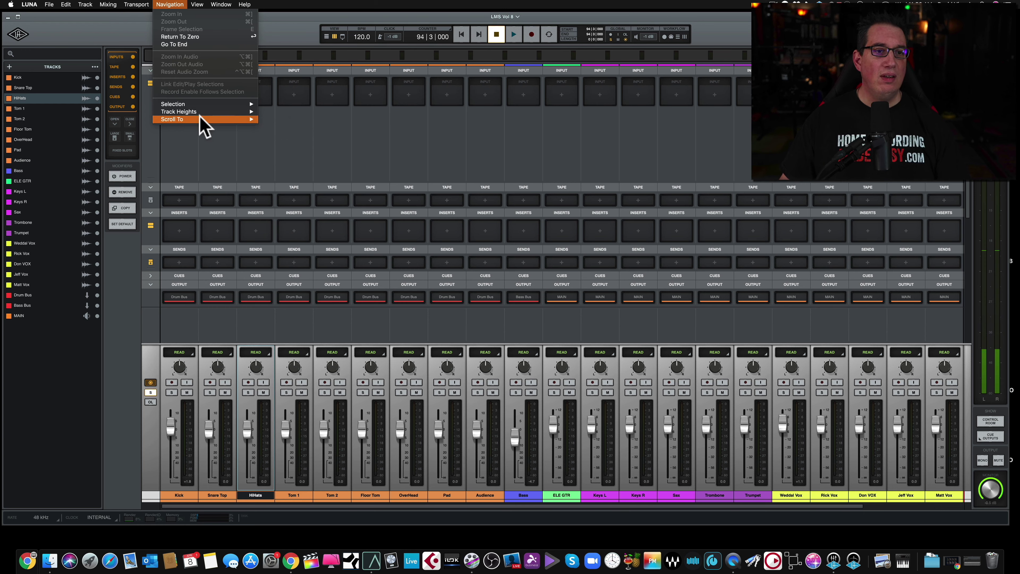
mouse_move(205, 104)
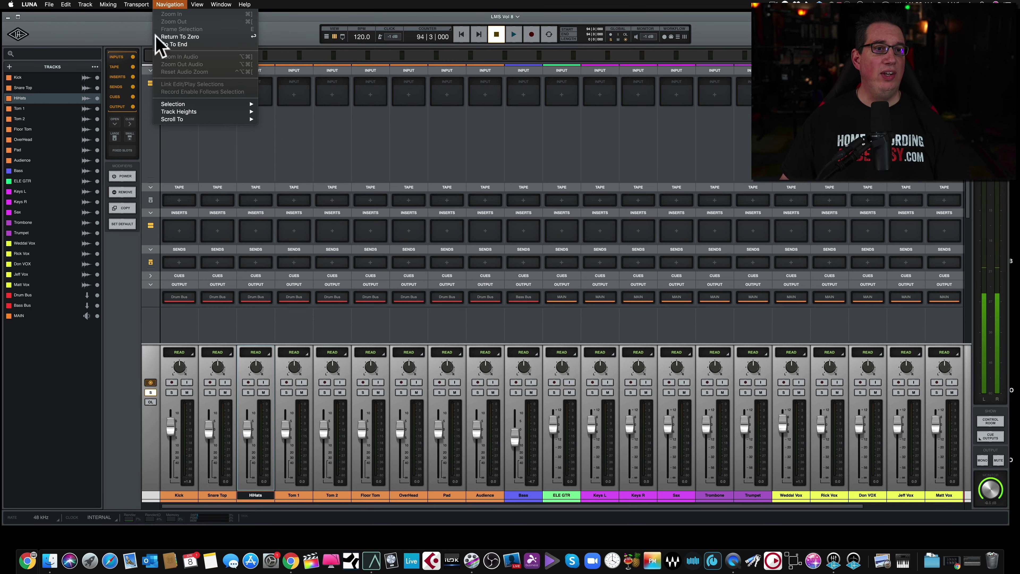
mouse_move(139, 5)
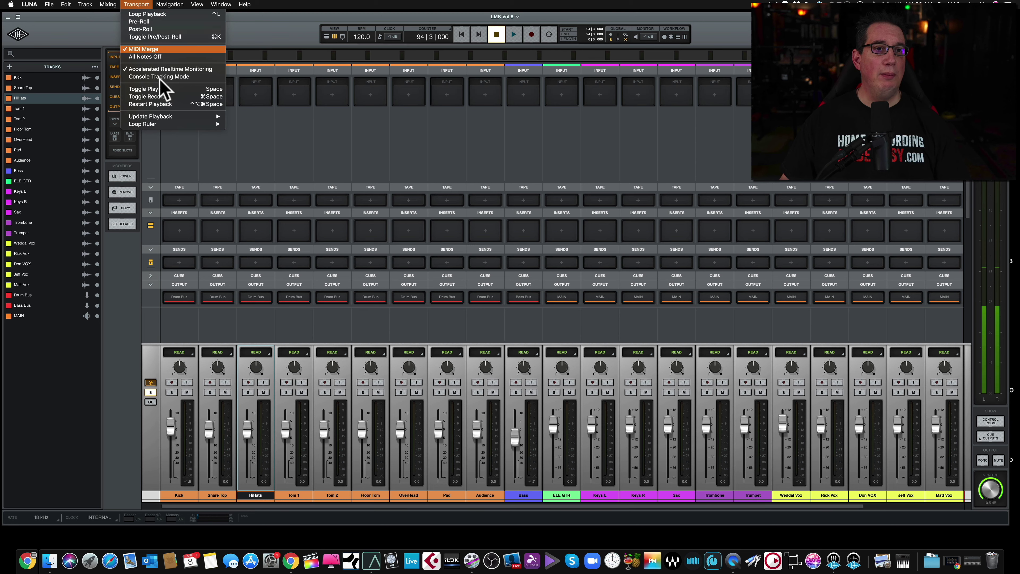
left_click(166, 163)
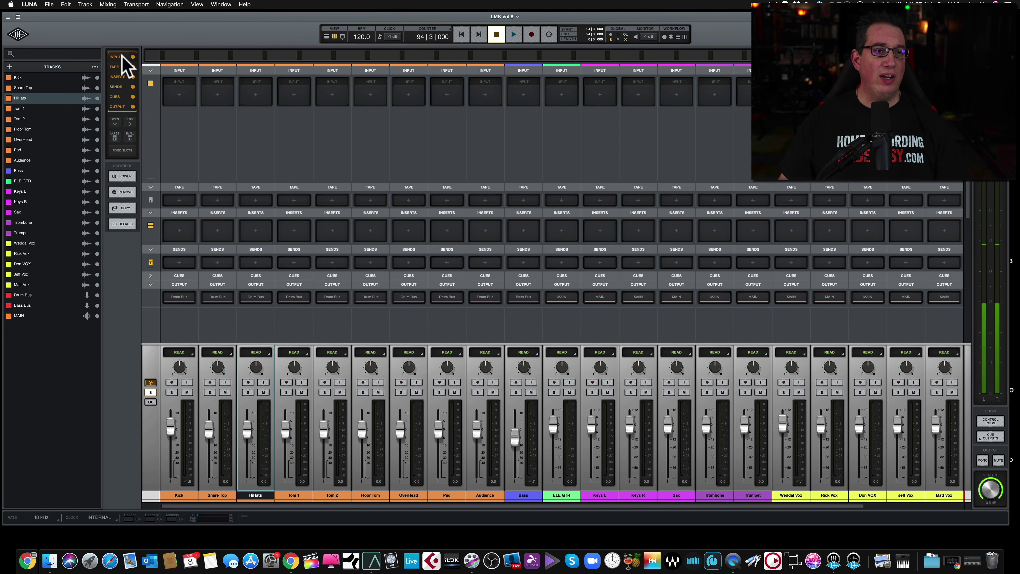
left_click(133, 57)
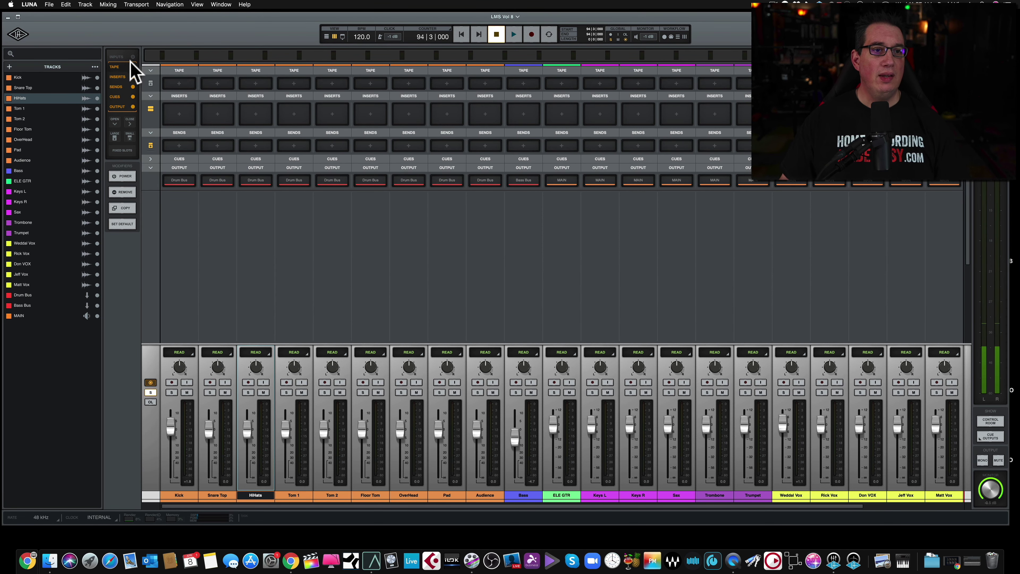
left_click(131, 59)
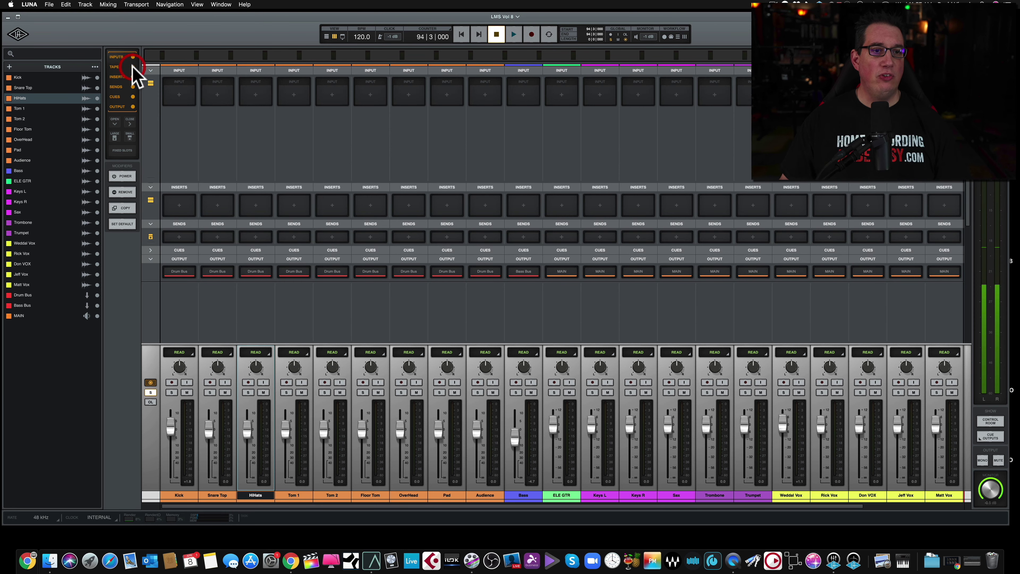
left_click(132, 67)
left_click(132, 67)
left_click(132, 67)
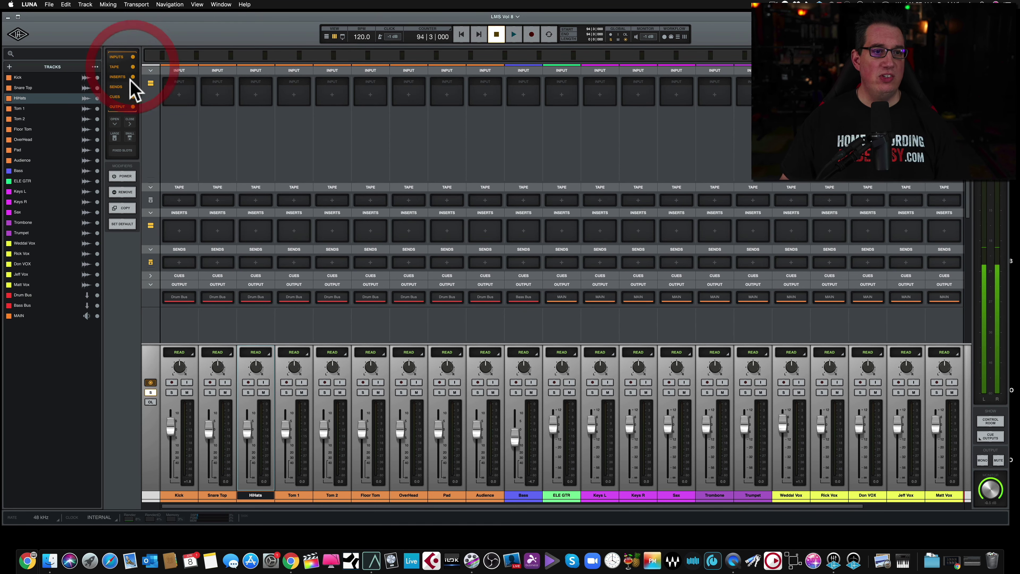
left_click(132, 76)
left_click(132, 76)
left_click(132, 77)
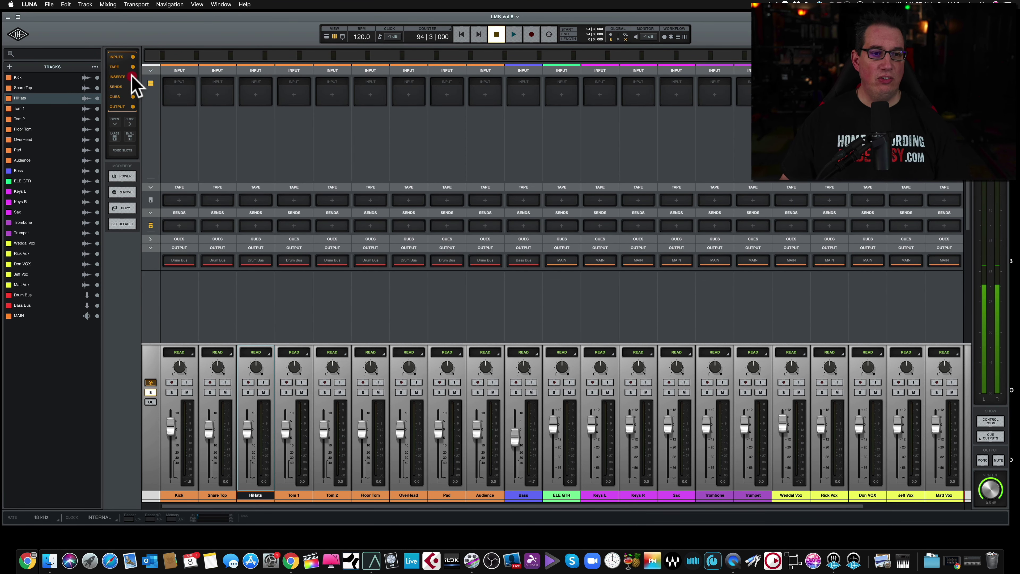
left_click(132, 76)
left_click(132, 87)
left_click(133, 86)
left_click(132, 86)
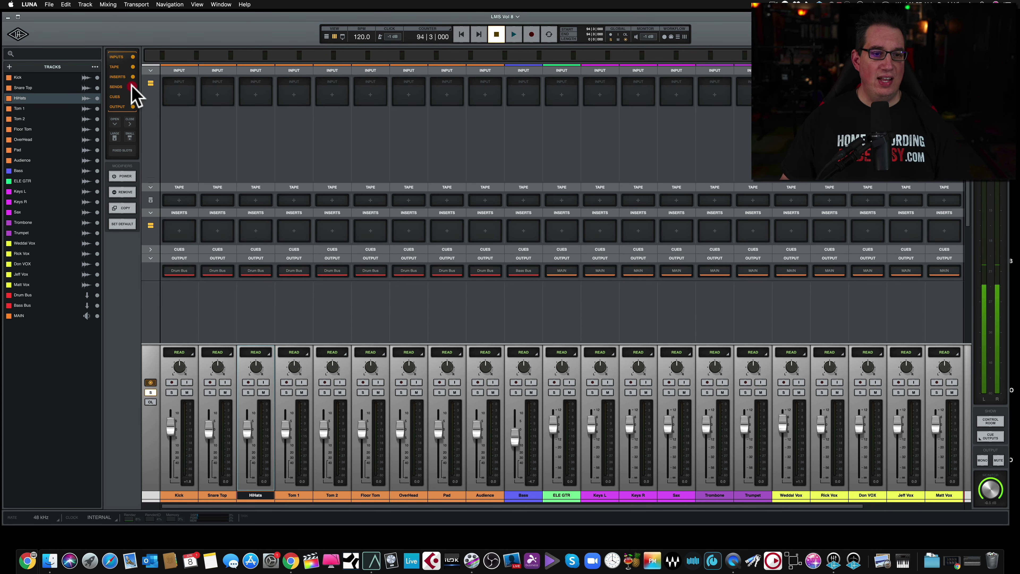
left_click(133, 86)
left_click(133, 96)
left_click(132, 97)
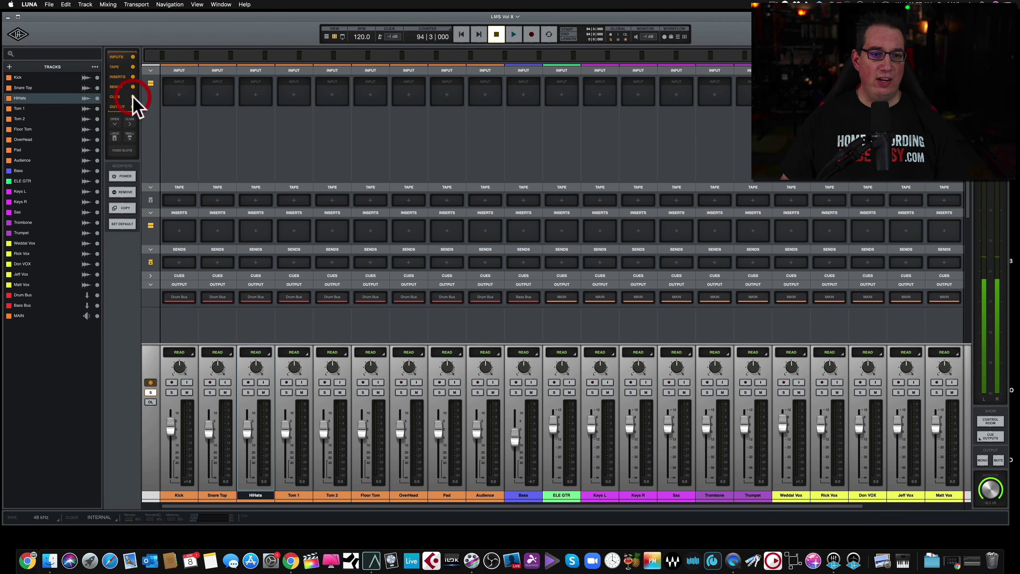
left_click(133, 96)
left_click(134, 97)
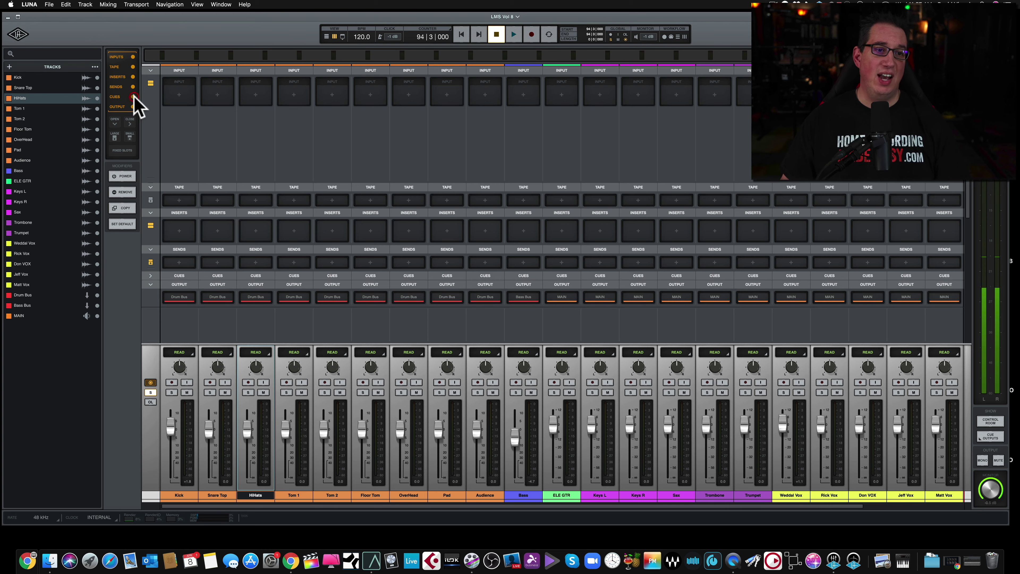
left_click(134, 97)
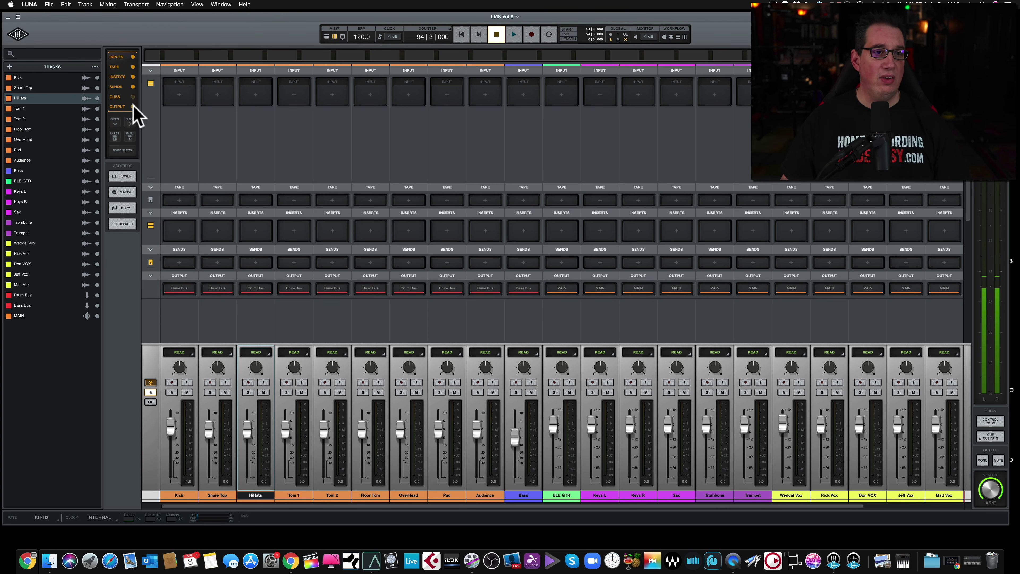
left_click(133, 106)
left_click(133, 106)
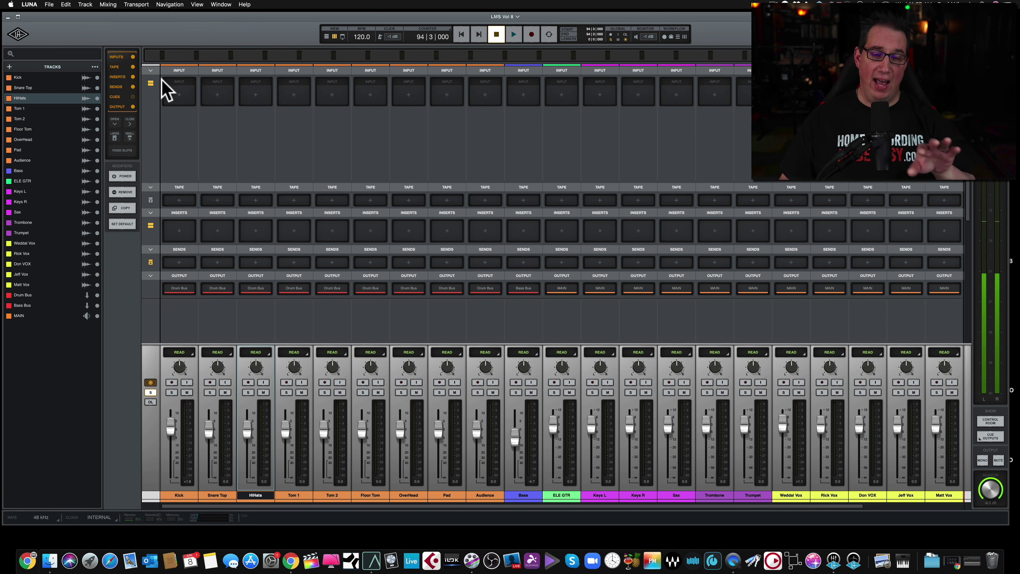
left_click(152, 70)
left_click(151, 70)
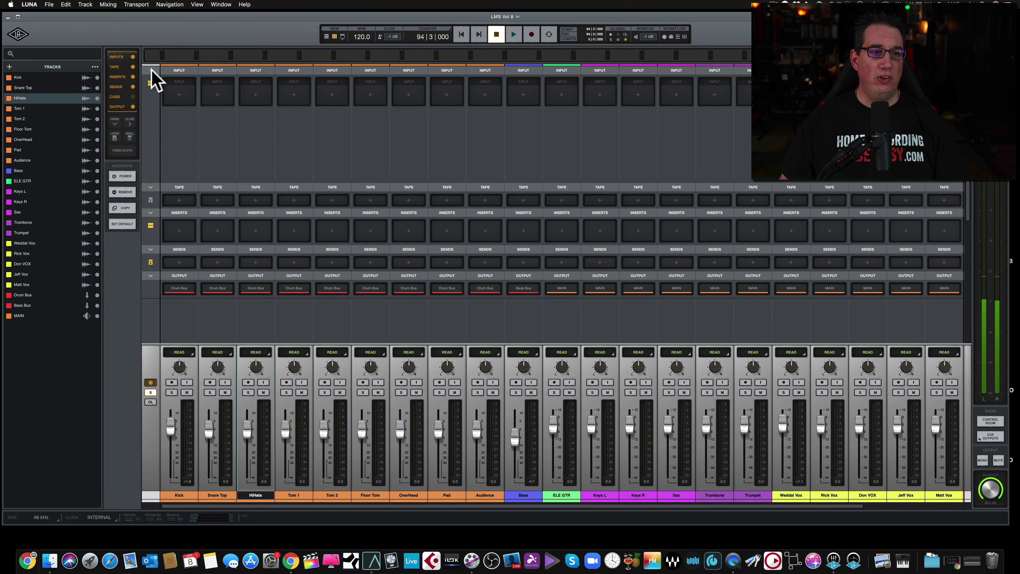
left_click(151, 188)
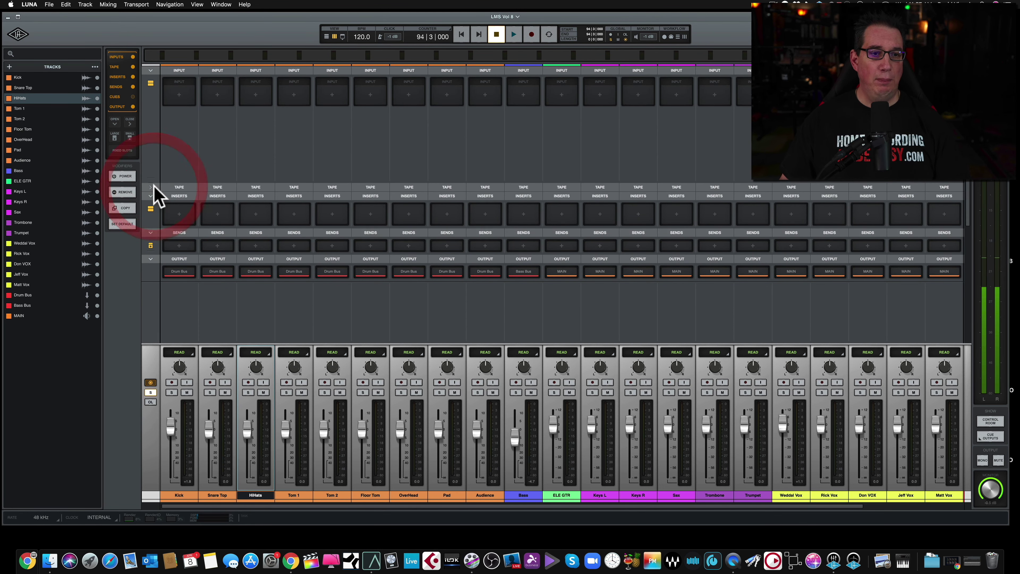
left_click(152, 191)
left_click(151, 213)
left_click(150, 213)
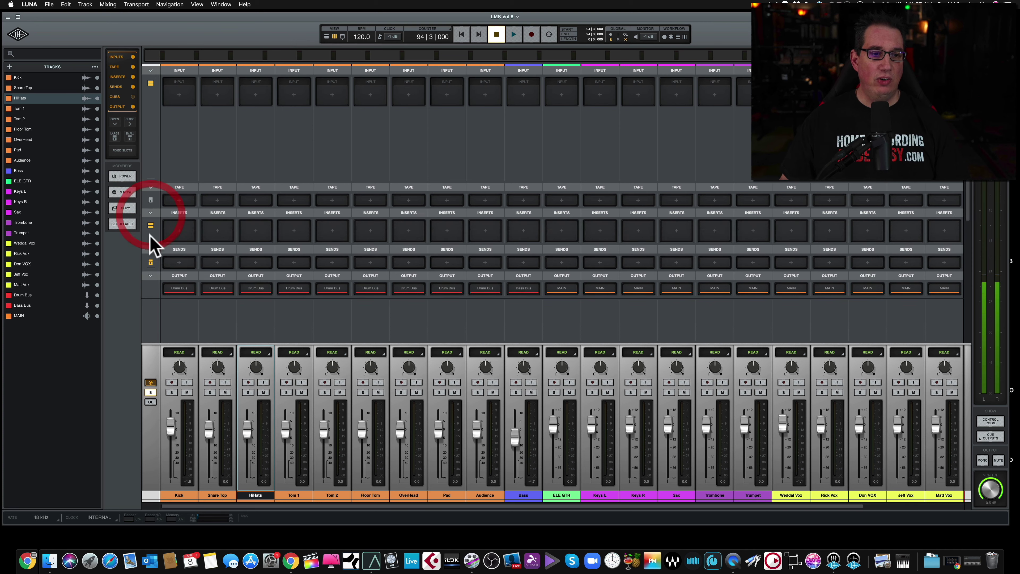
left_click(151, 250)
left_click(150, 250)
left_click(150, 276)
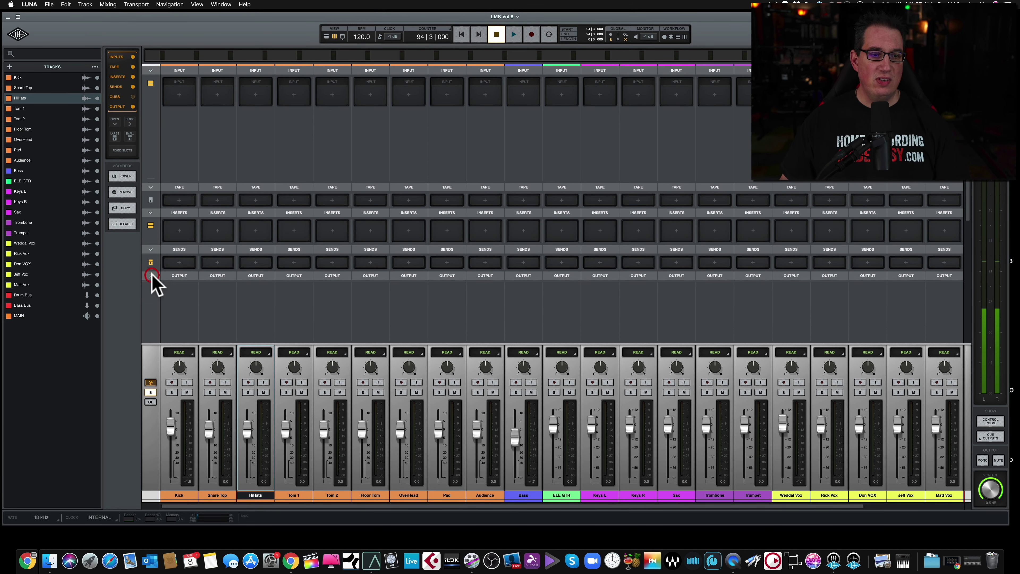
left_click(151, 276)
left_click(177, 114)
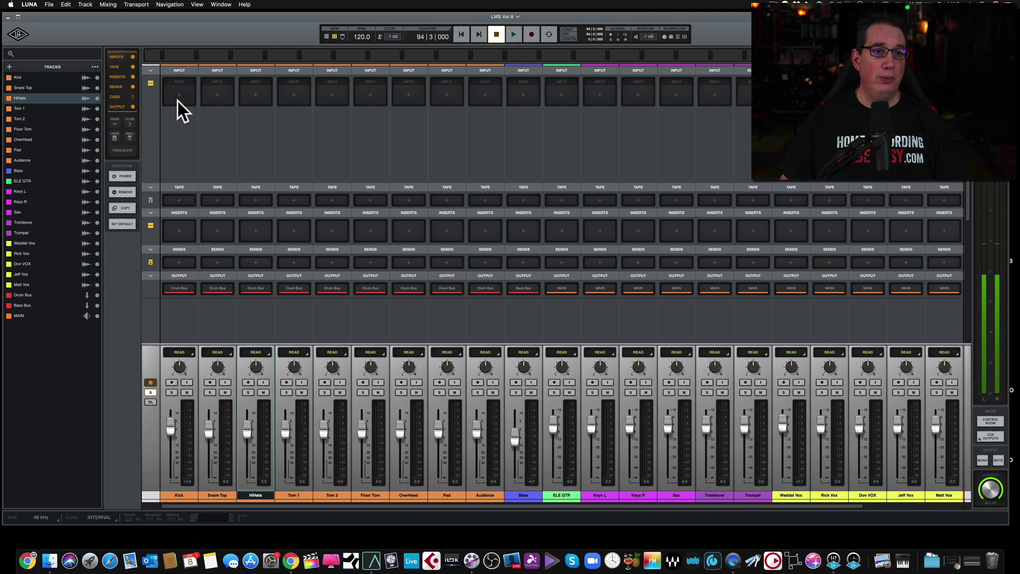
left_click(179, 94)
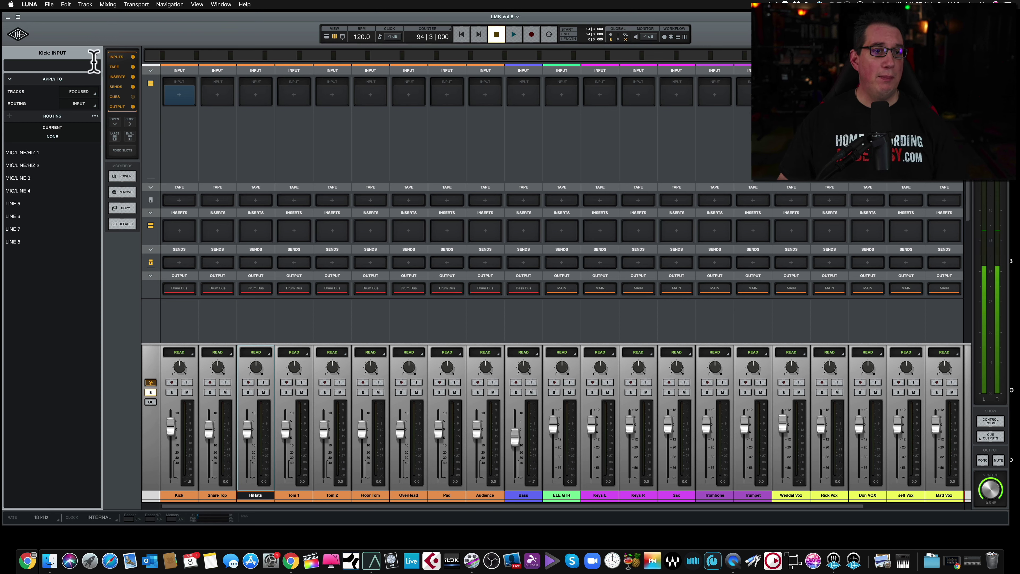
left_click(97, 44)
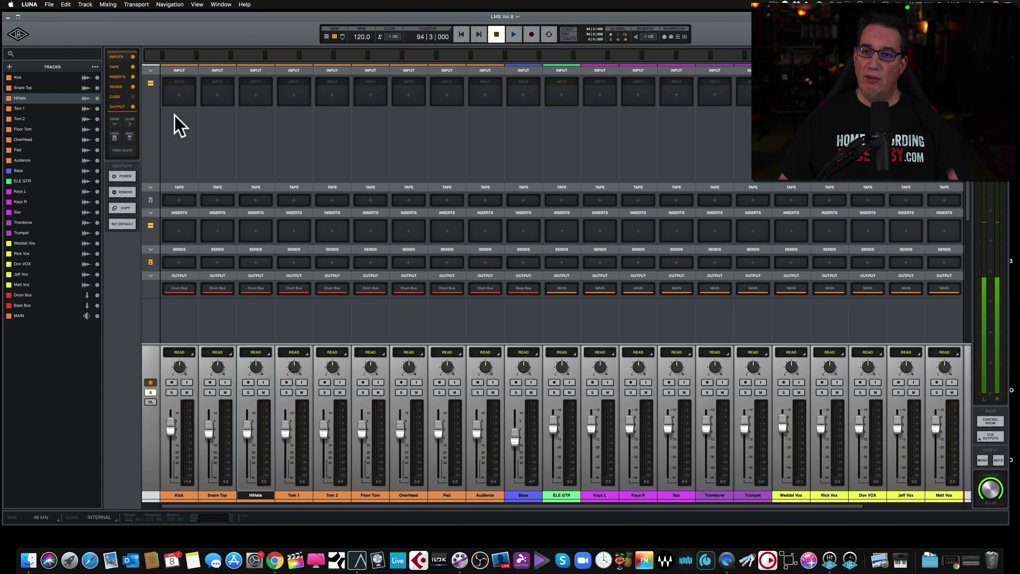
- Collapse the mixer's INPUT section, keeping the TAPE section expanded
left_click(149, 73)
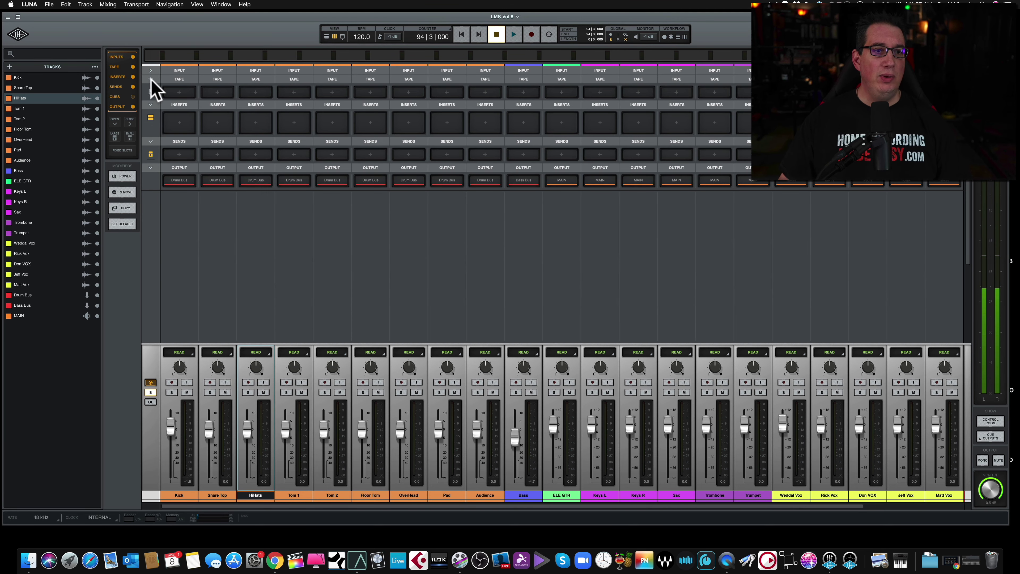
left_click(151, 79)
left_click(151, 79)
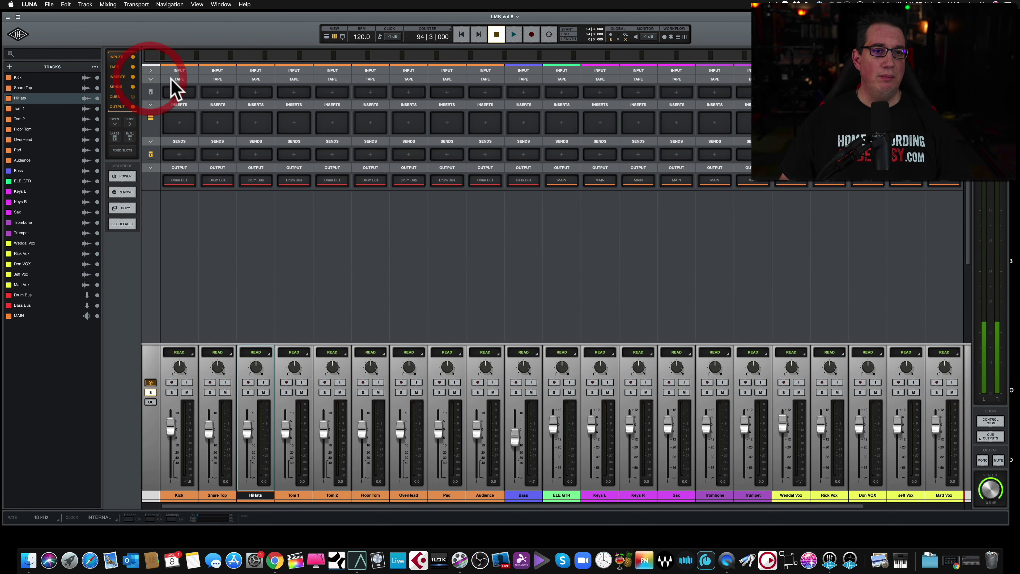
- Put the Oxide tape machine on Kick with saturation back at 0, and open its first insert's plug-in list
left_click(178, 93)
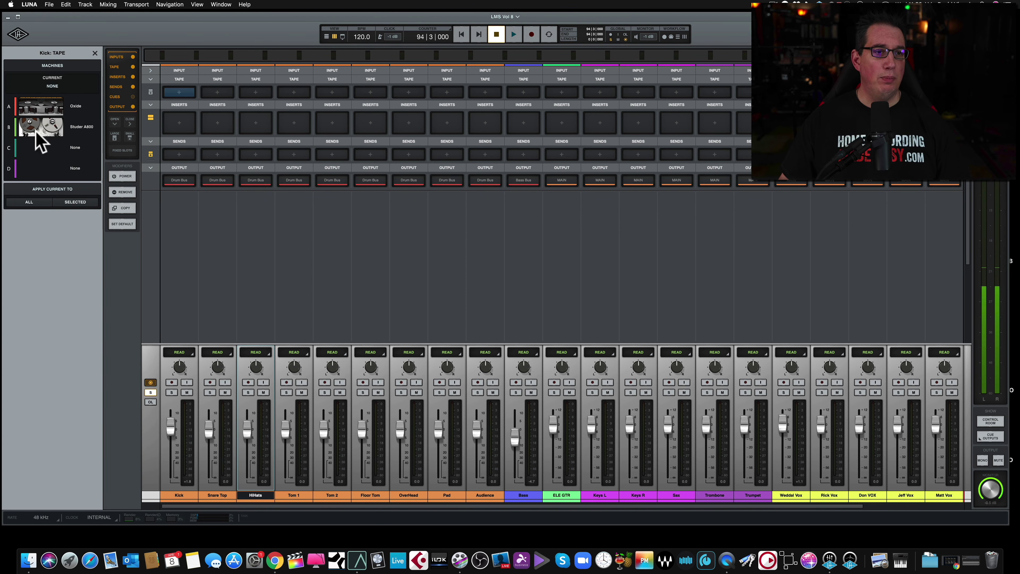
left_click(51, 109)
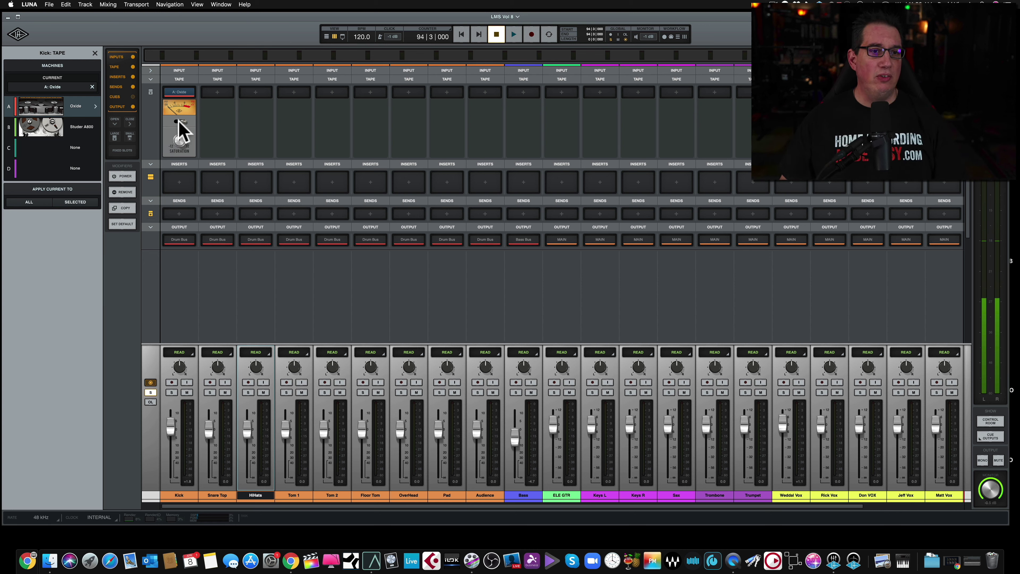
left_click_drag(180, 149, 178, 116)
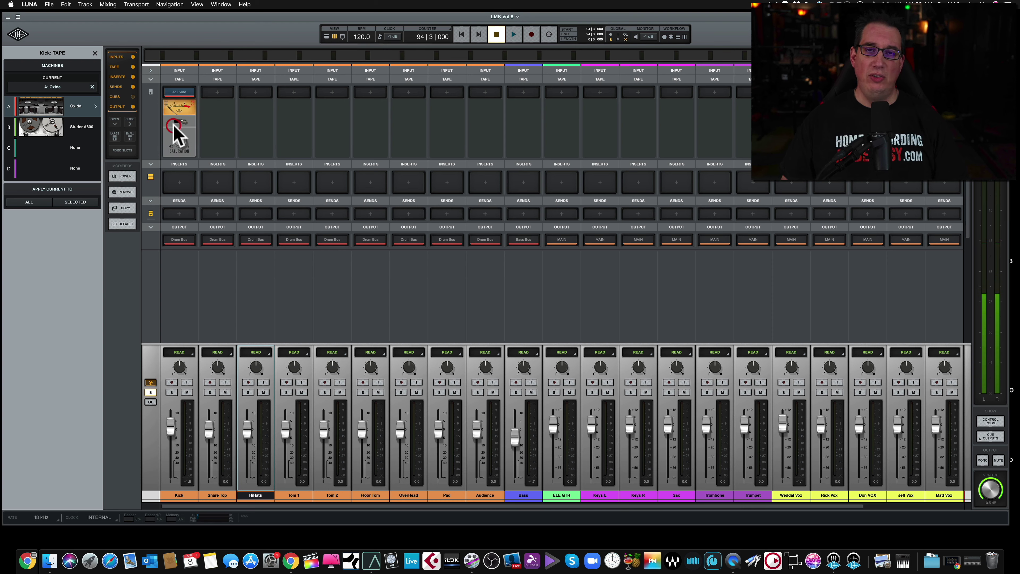
left_click_drag(174, 126, 181, 155)
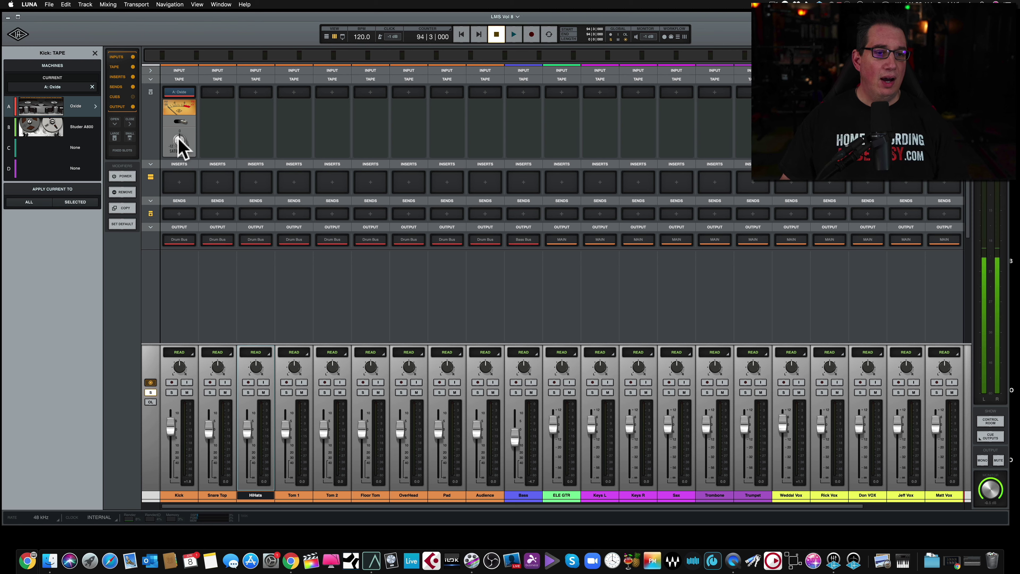
left_click(181, 185)
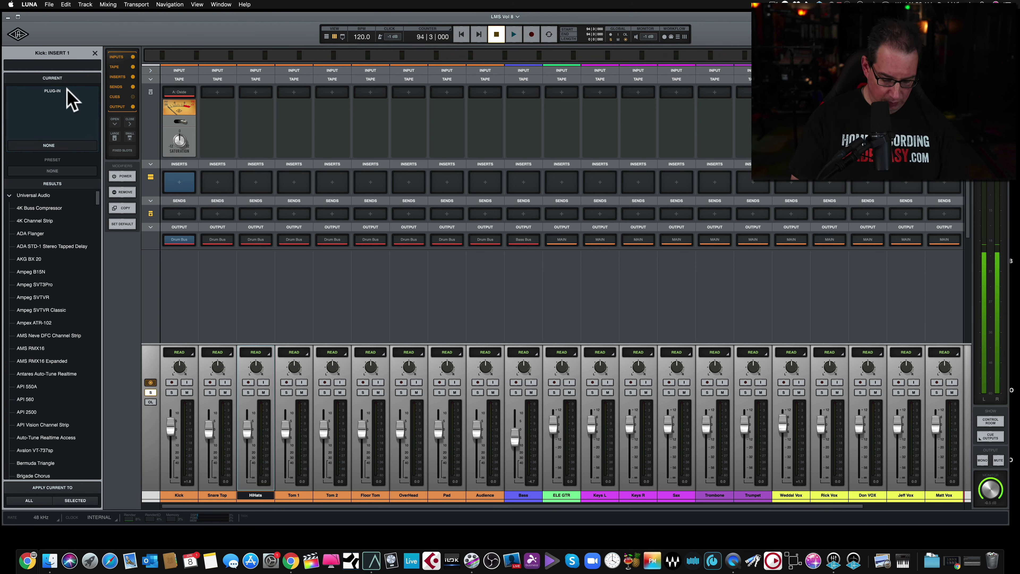
- Load Oxide Tape into Kick's first insert via an 'ox' search and reposition its window
type("ox")
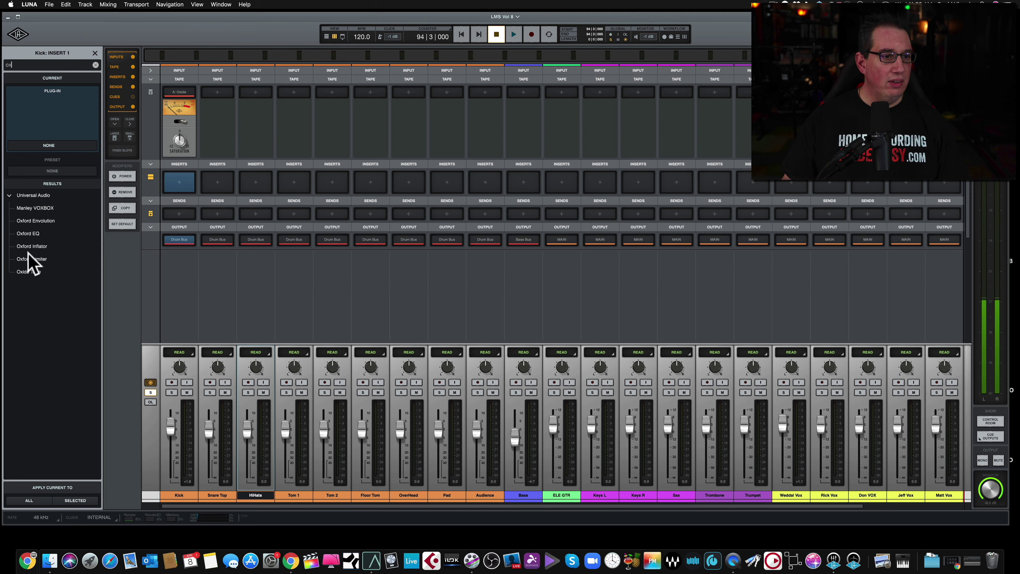
left_click(27, 272)
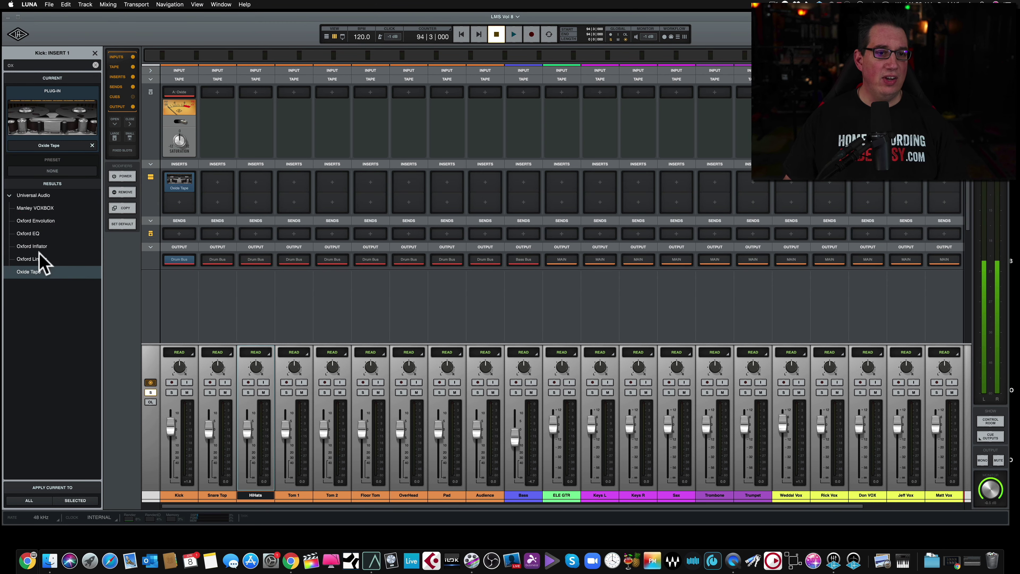
left_click(181, 184)
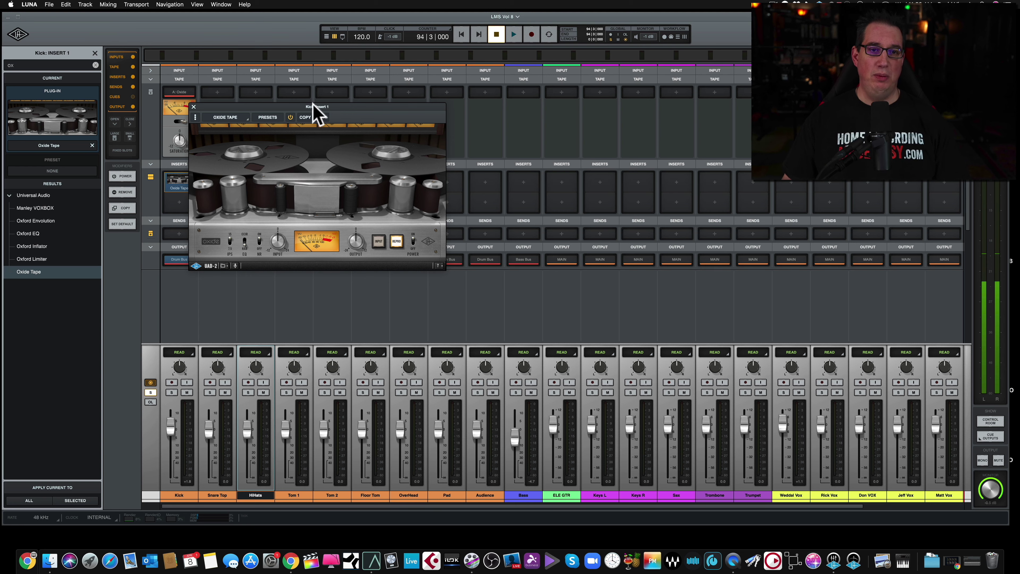
left_click_drag(344, 106, 379, 163)
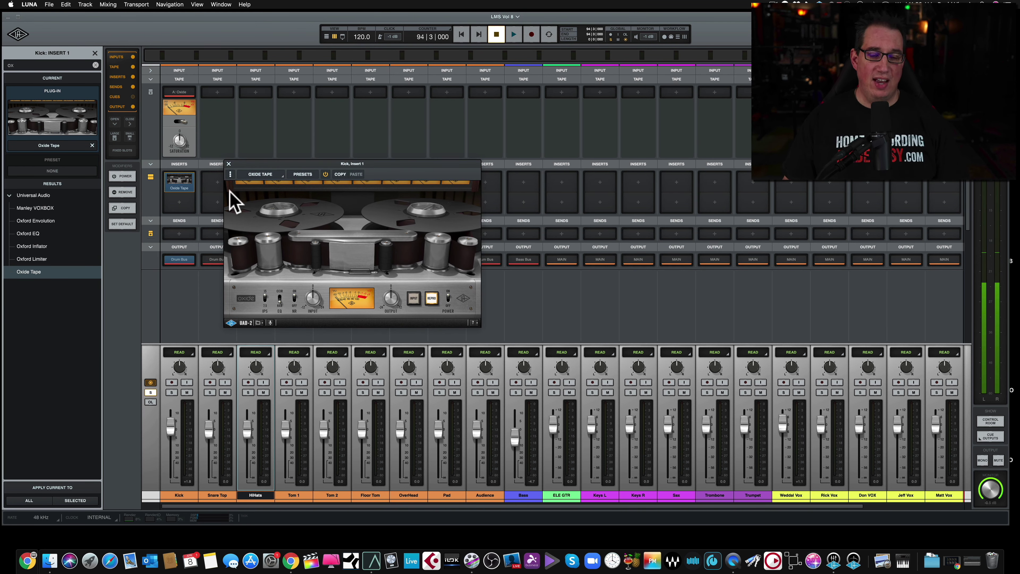
mouse_move(174, 188)
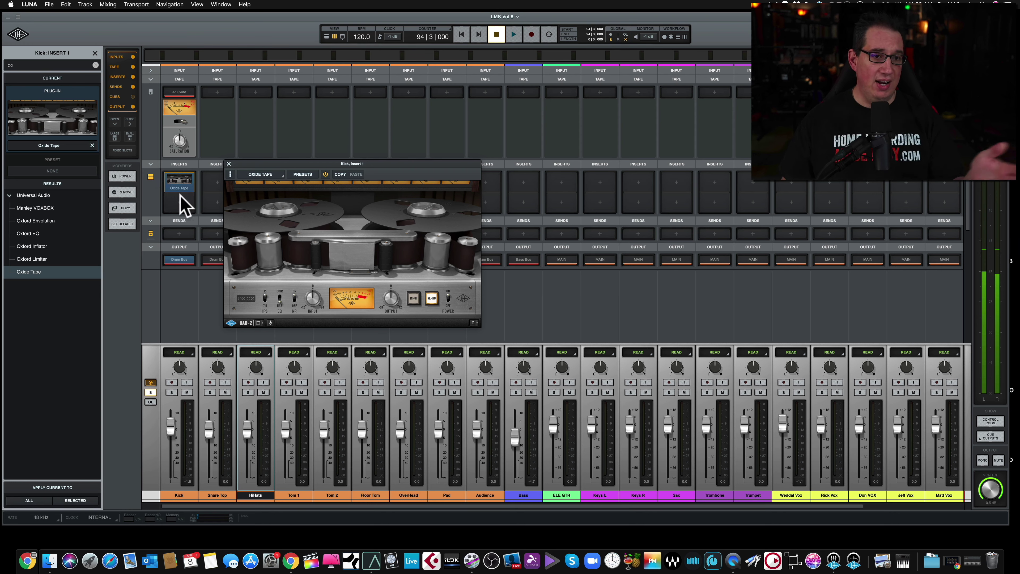
left_click_drag(361, 161, 297, 178)
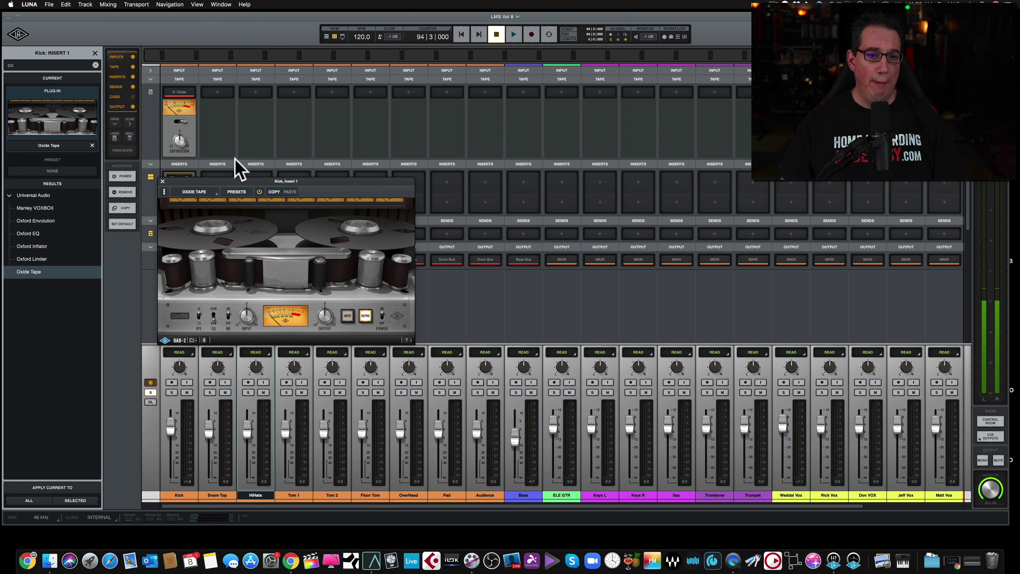
left_click_drag(251, 181, 252, 170)
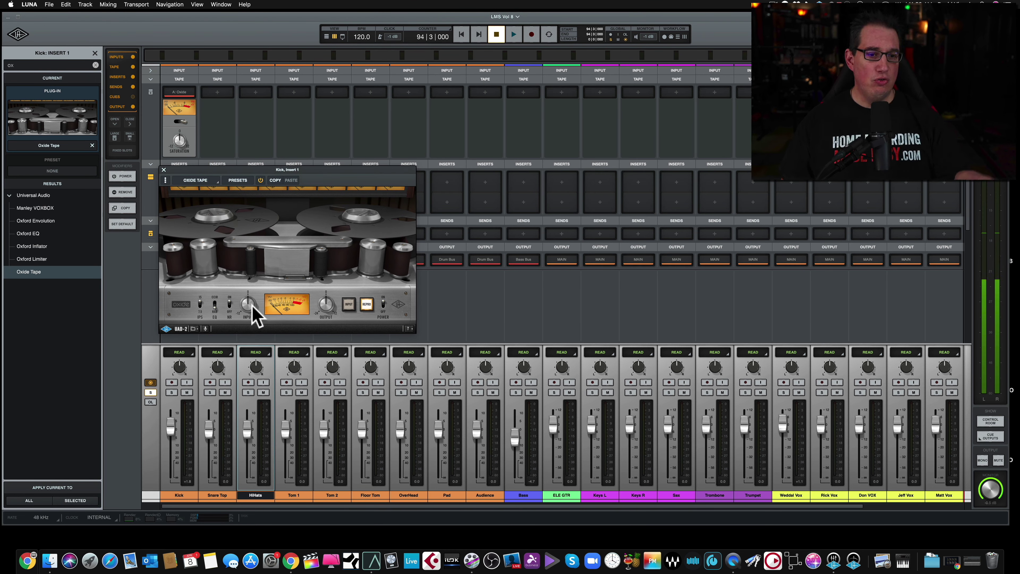
- Close the Oxide Tape window and remove the plug-in from Kick's insert
left_click(163, 169)
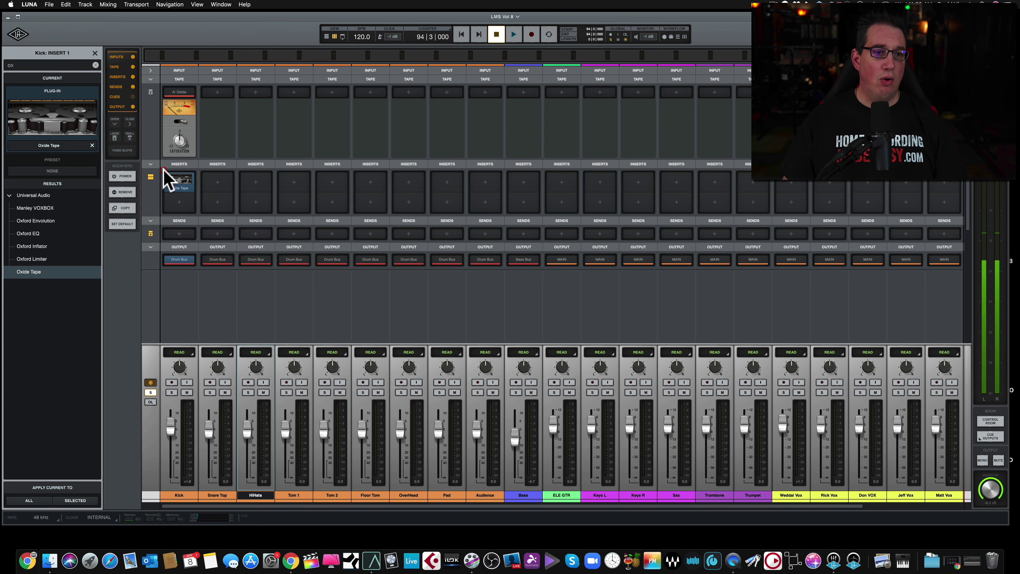
left_click(189, 189)
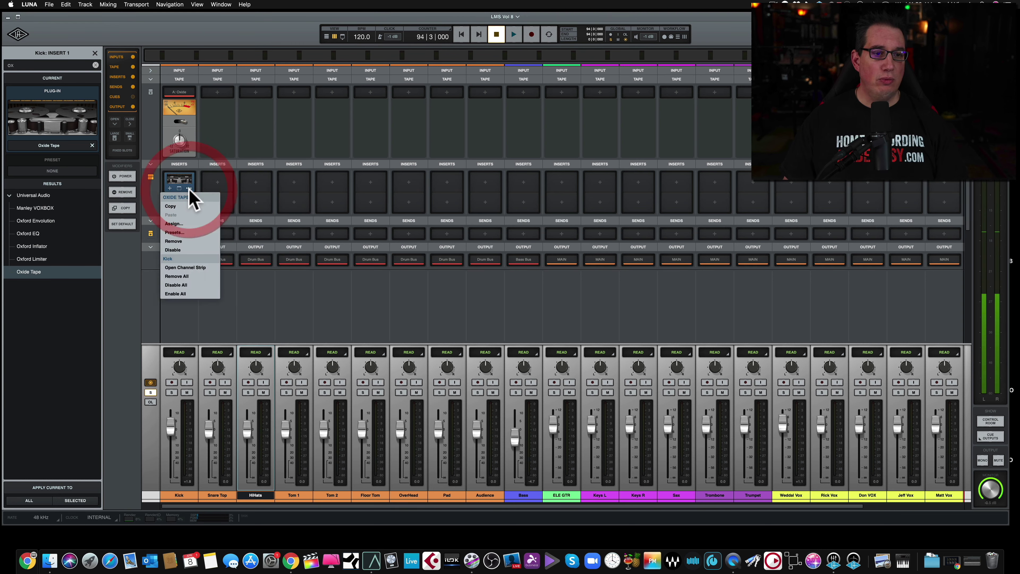
left_click(183, 277)
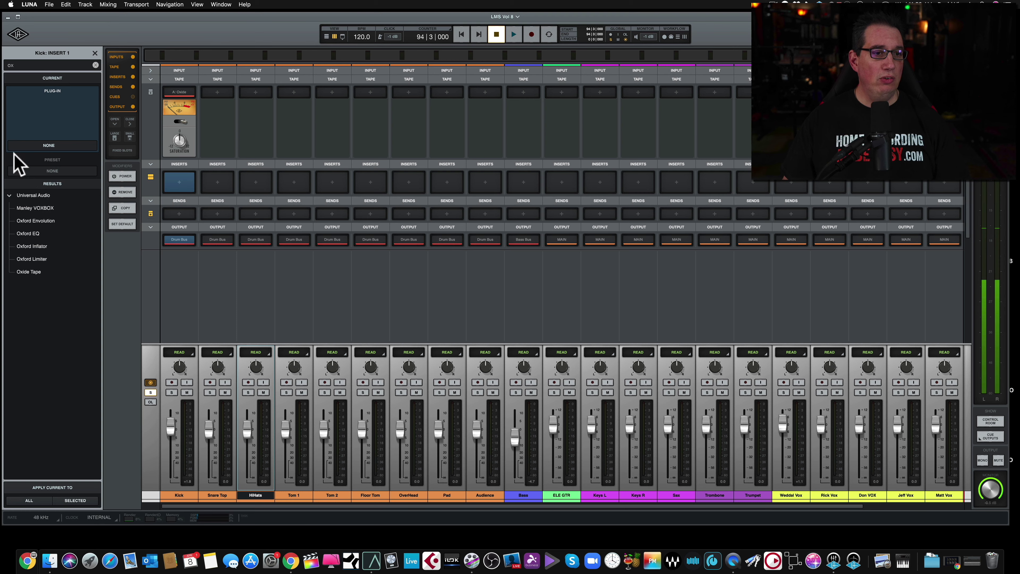
- Clear the plug-in search and collapse every vendor folder from Universal Audio to Steven Slate
left_click(95, 65)
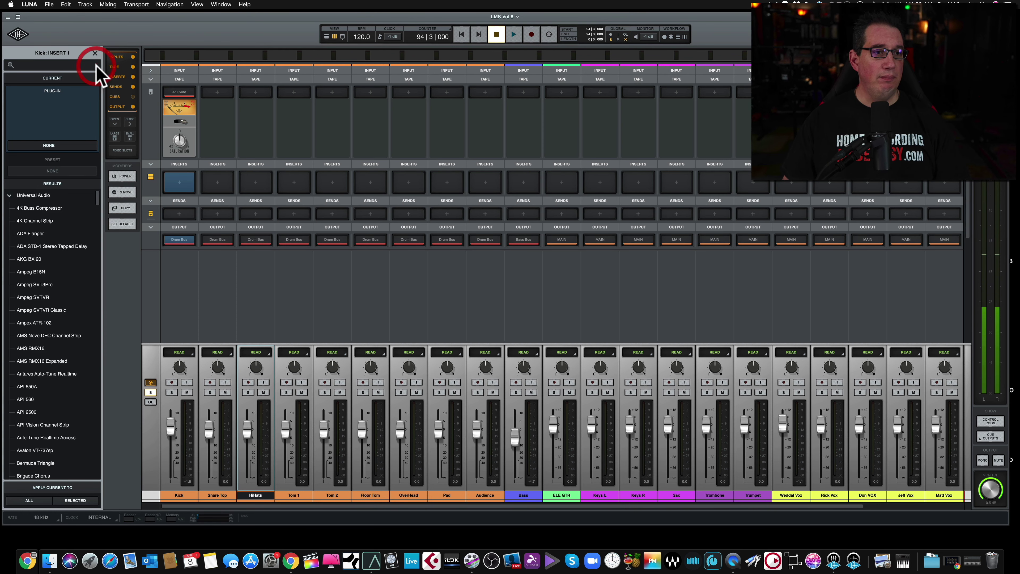
left_click(8, 195)
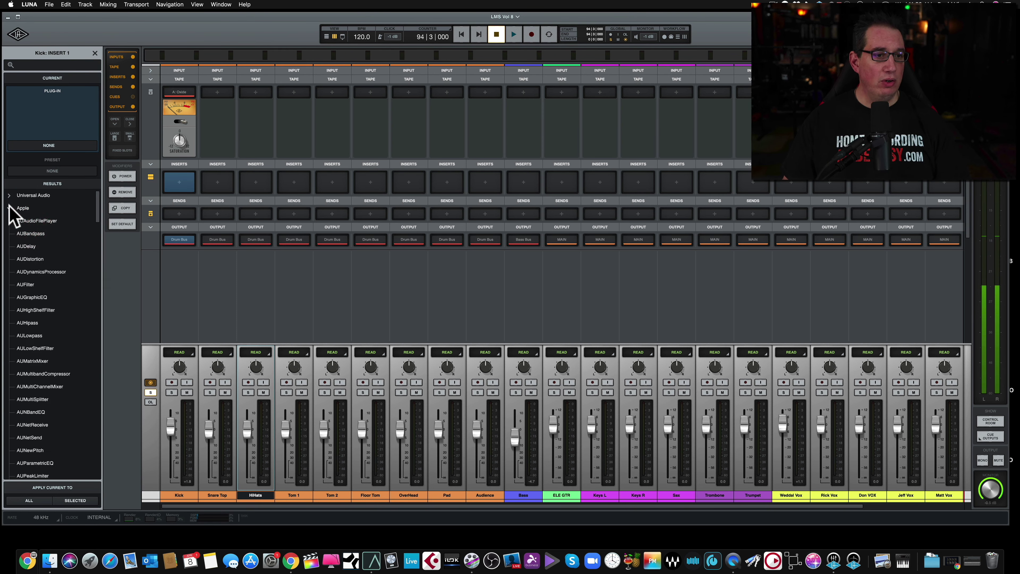
left_click(9, 208)
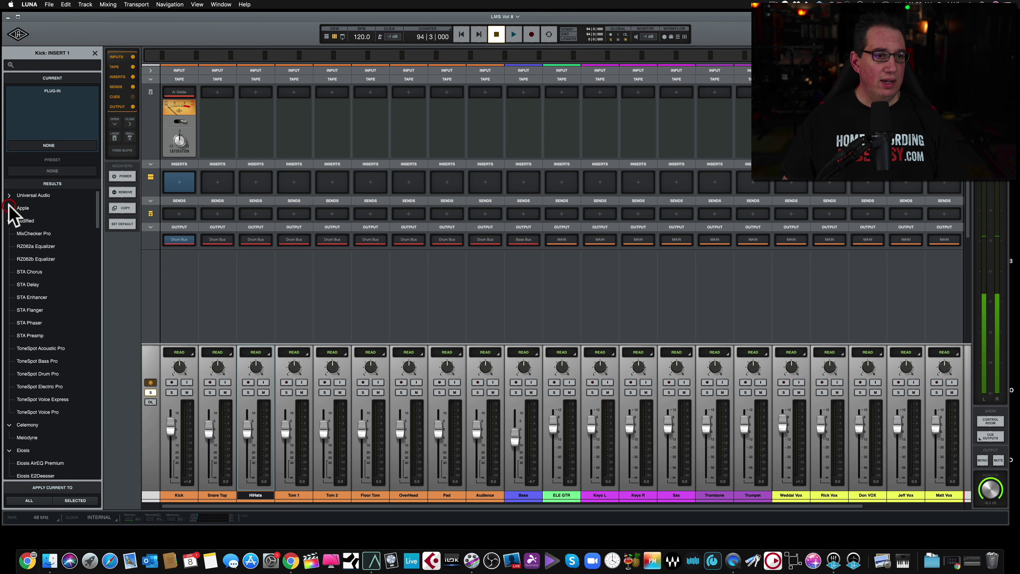
left_click(9, 221)
left_click(9, 233)
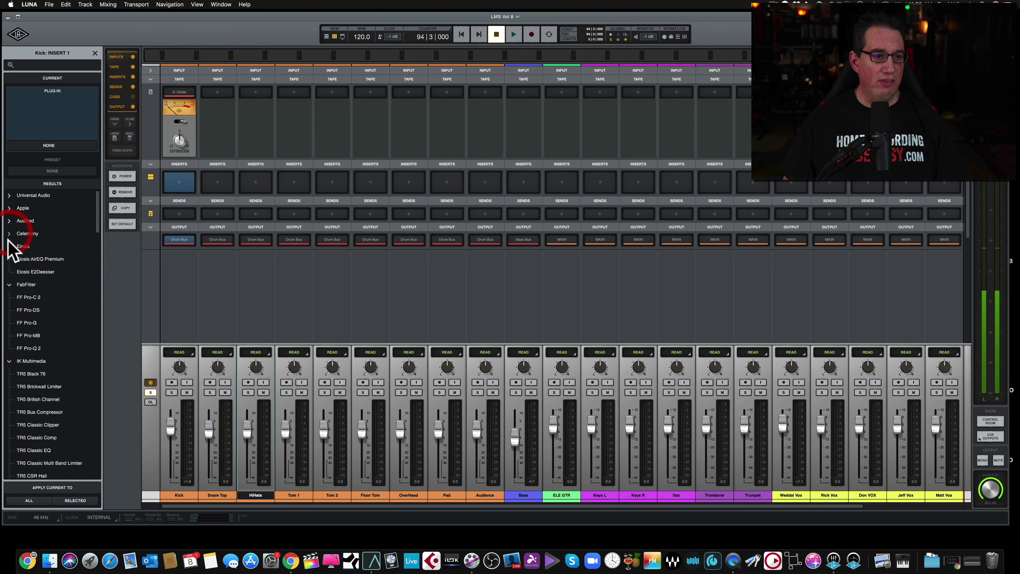
left_click(9, 246)
left_click(9, 258)
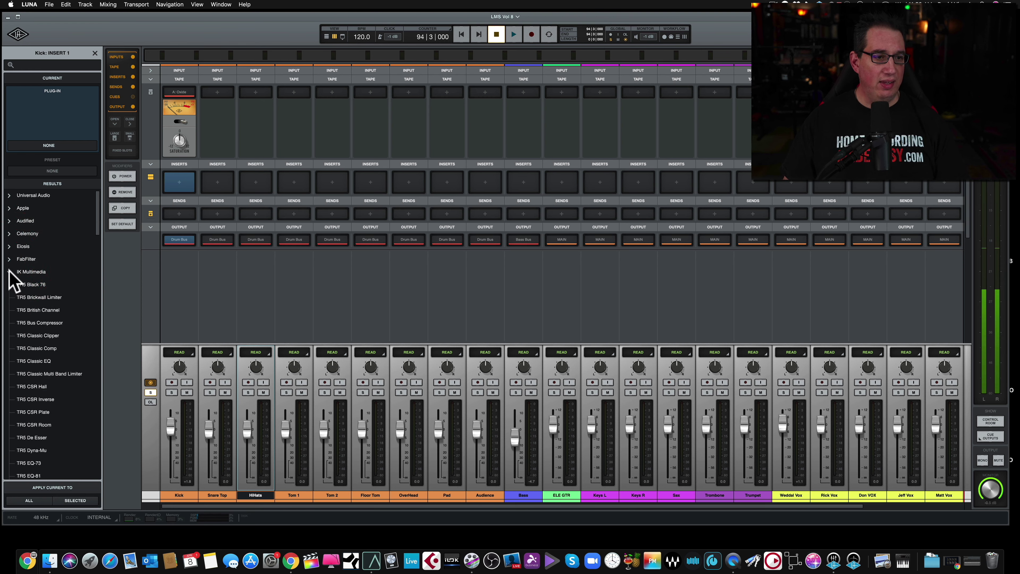
left_click(8, 272)
left_click(9, 284)
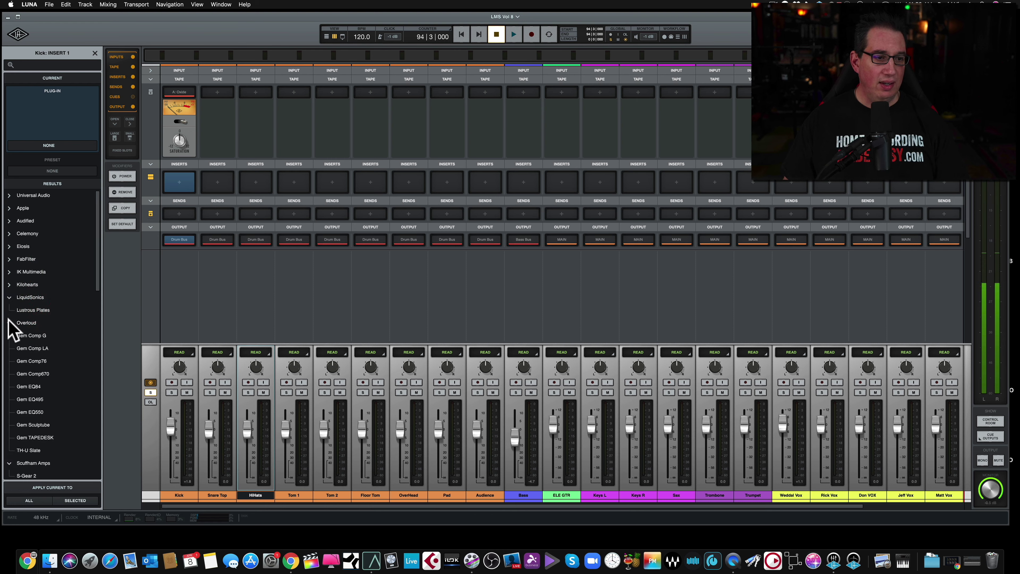
left_click(9, 323)
left_click(9, 297)
left_click(9, 323)
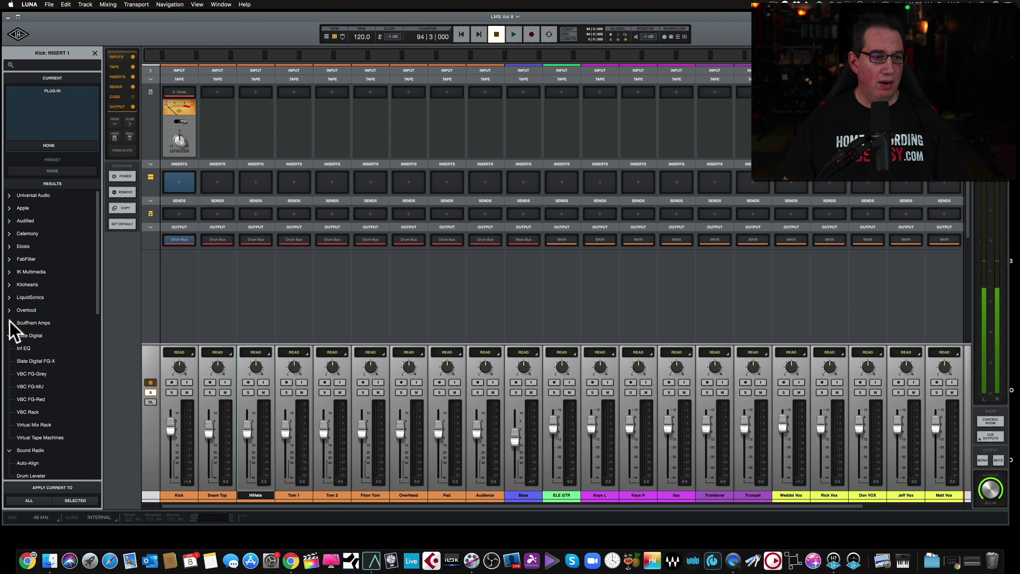
left_click(9, 335)
left_click(9, 386)
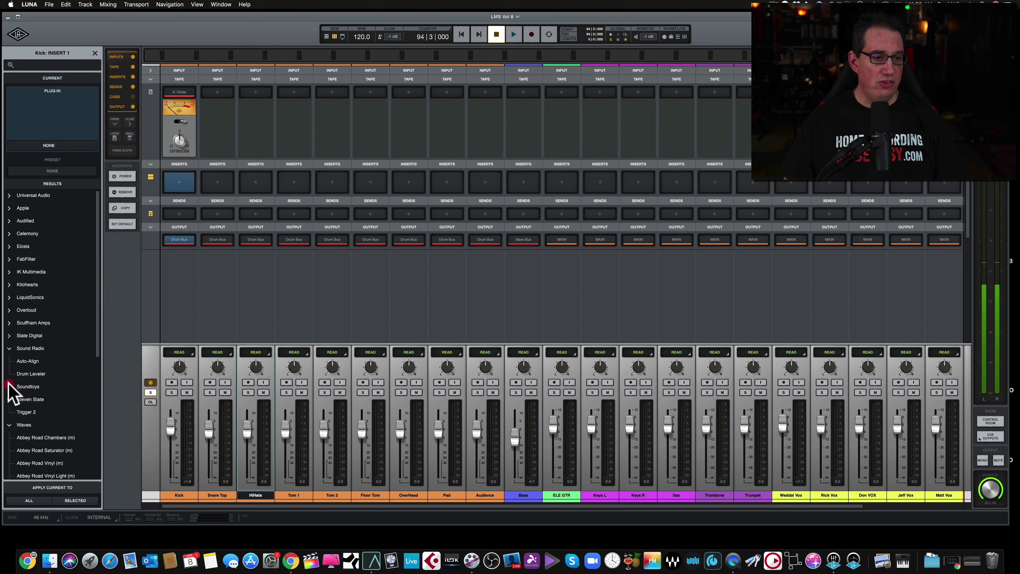
left_click(9, 399)
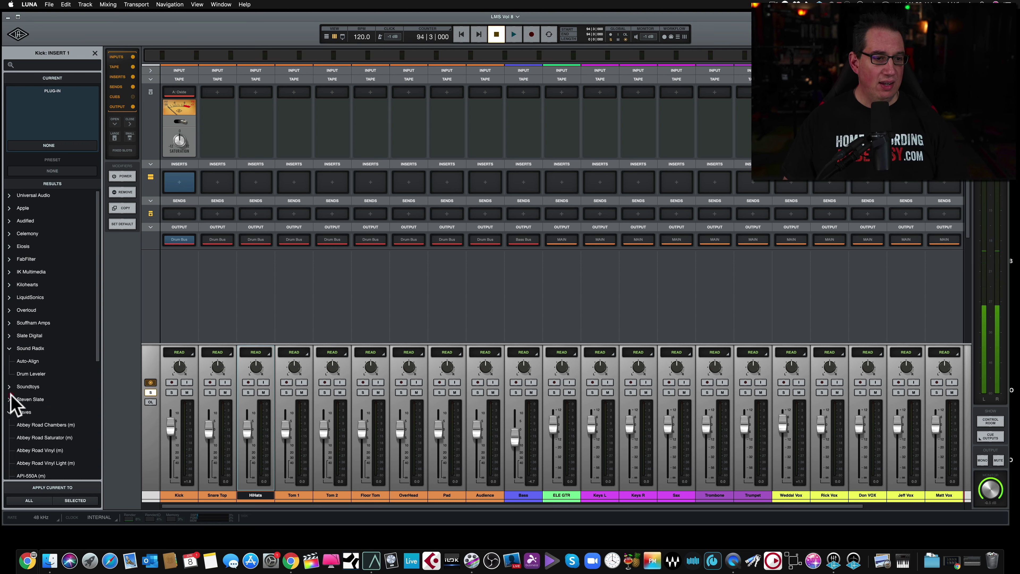
left_click(10, 349)
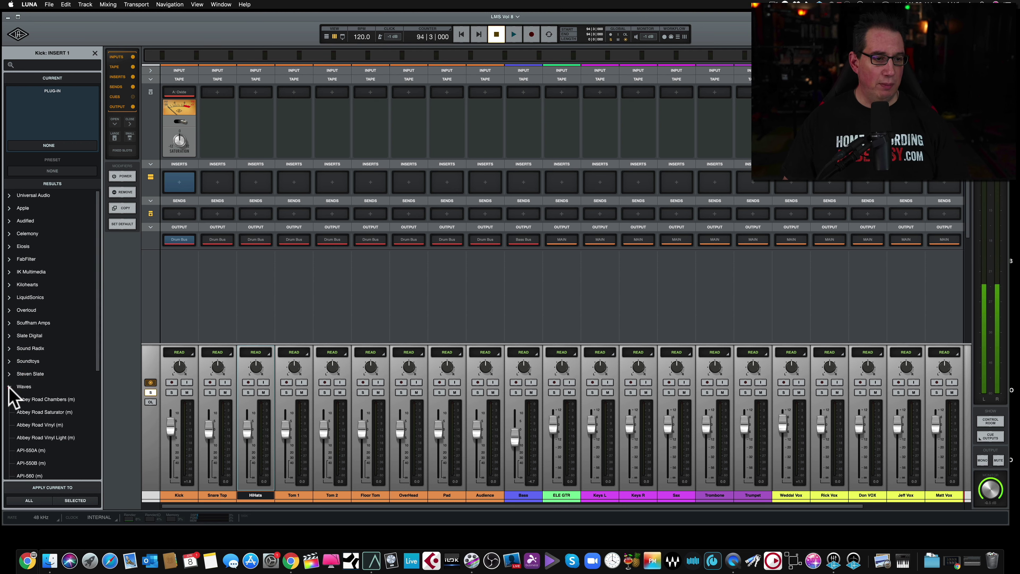
- Load the Waves API-550A (m) onto Kick's first insert, close its editor, then remove it
double_click(26, 450)
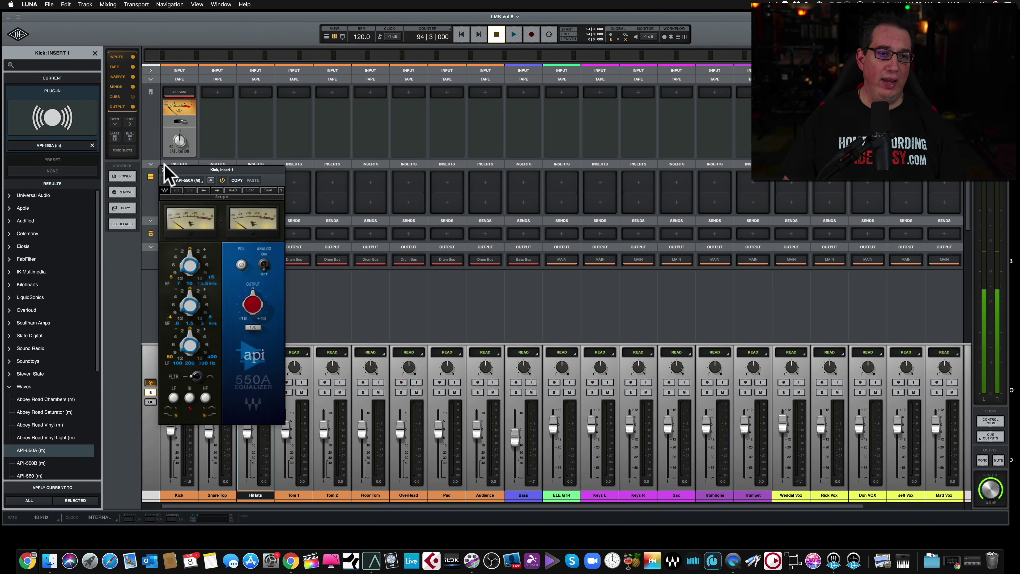
left_click(162, 168)
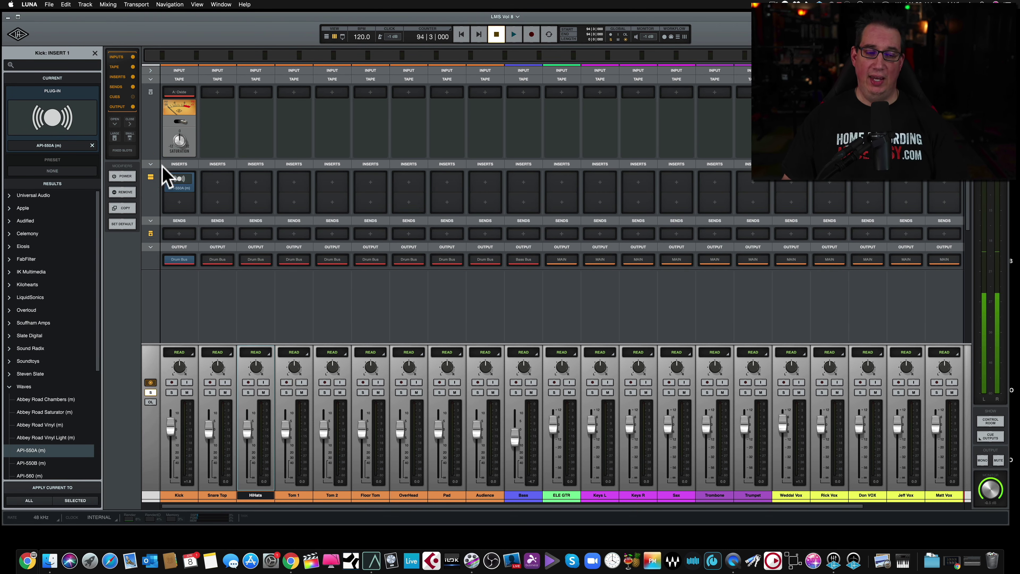
left_click(189, 187)
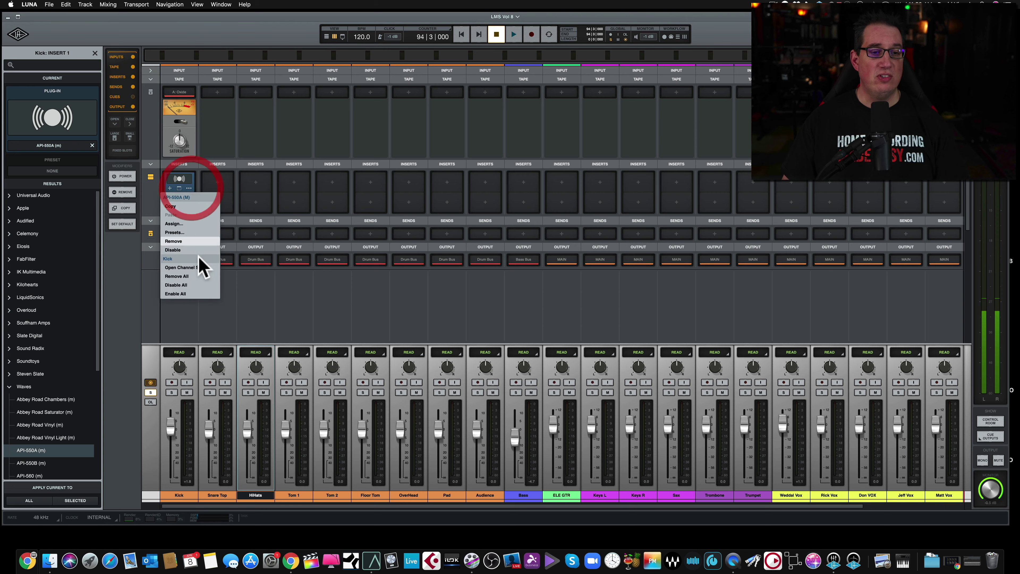
left_click(194, 277)
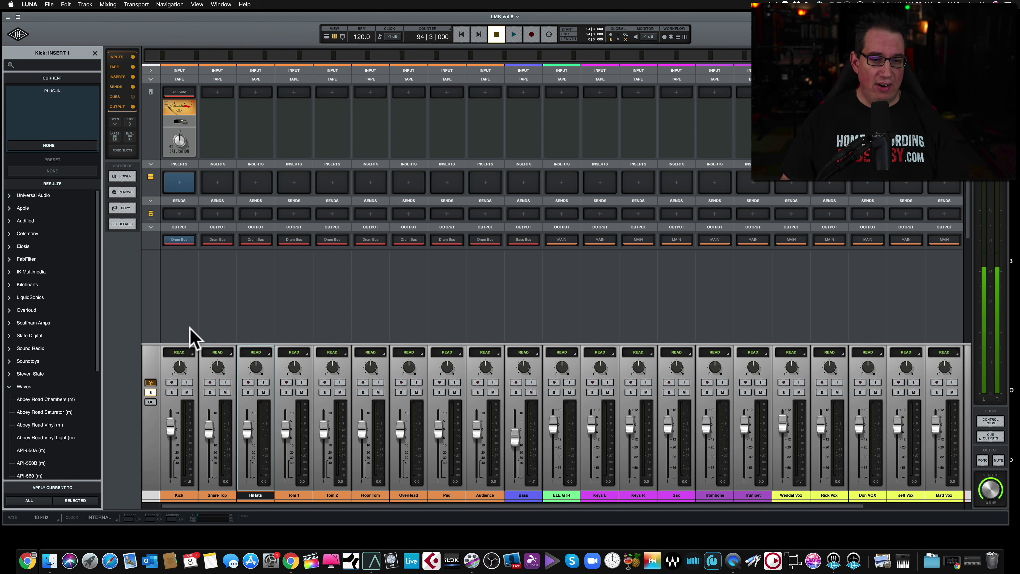
left_click(188, 446)
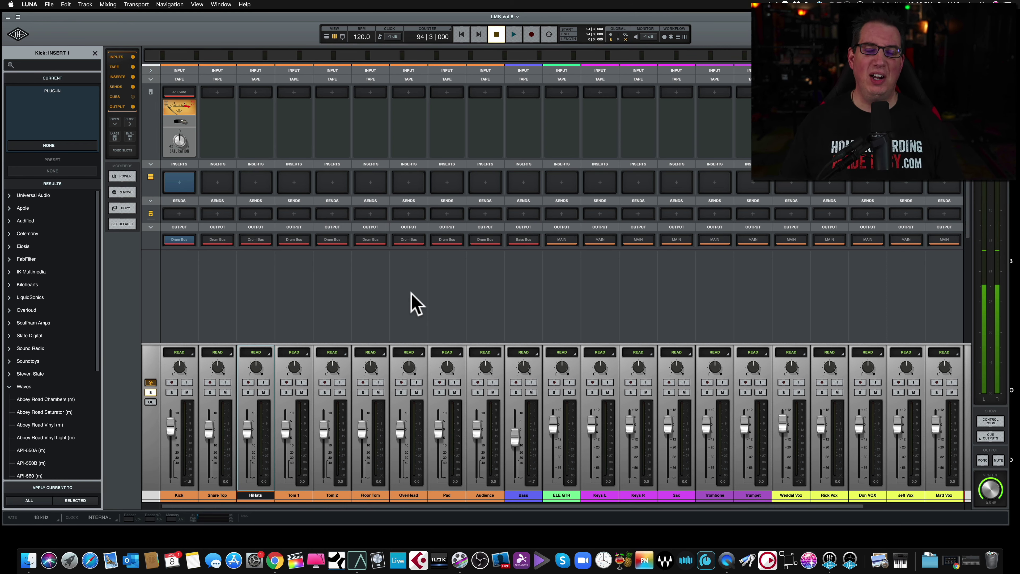
- Toggle the tape section's display and slot sizes, leaving the insert slots large
left_click(183, 92)
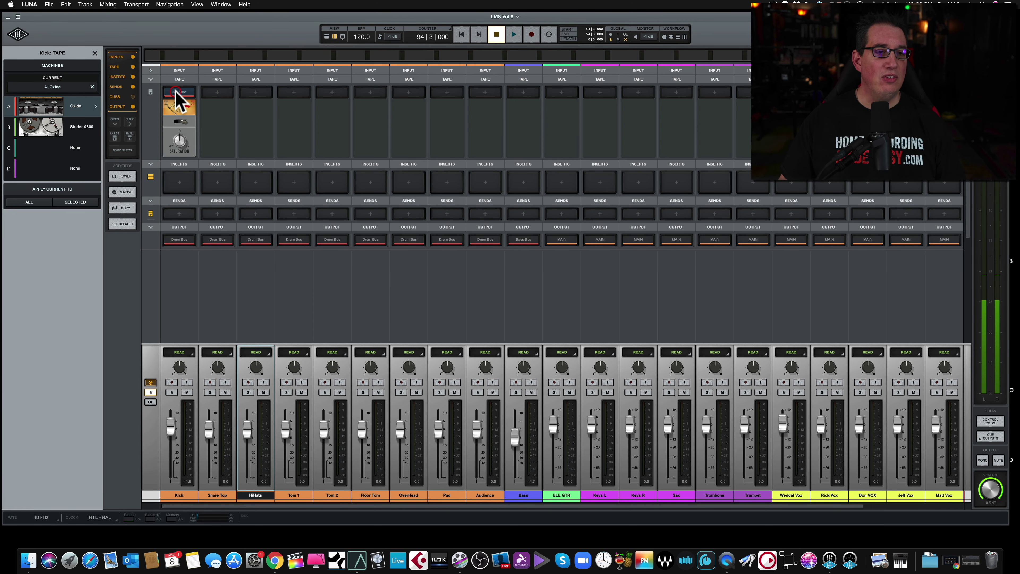
left_click(173, 92)
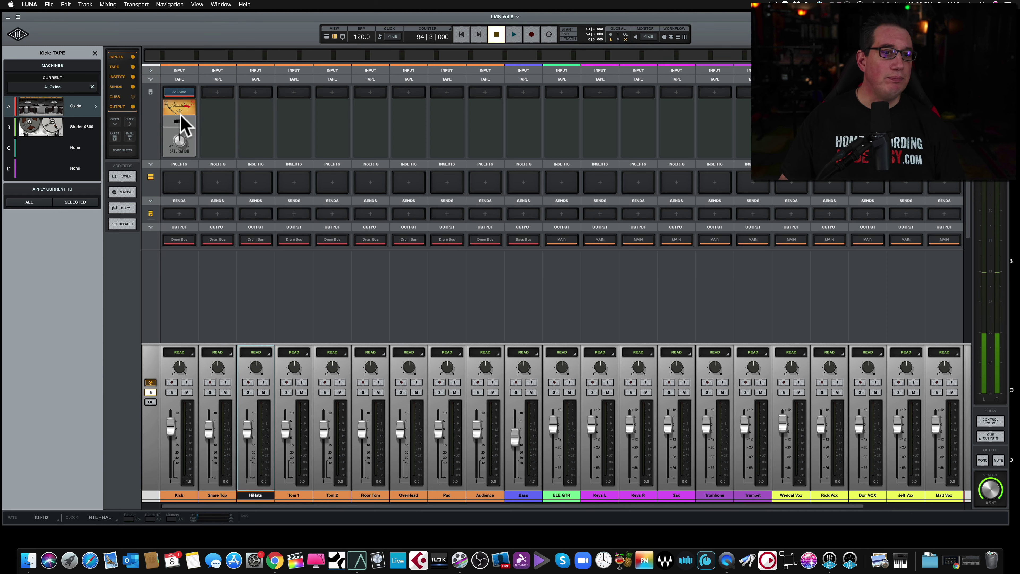
left_click(182, 84)
right_click(181, 78)
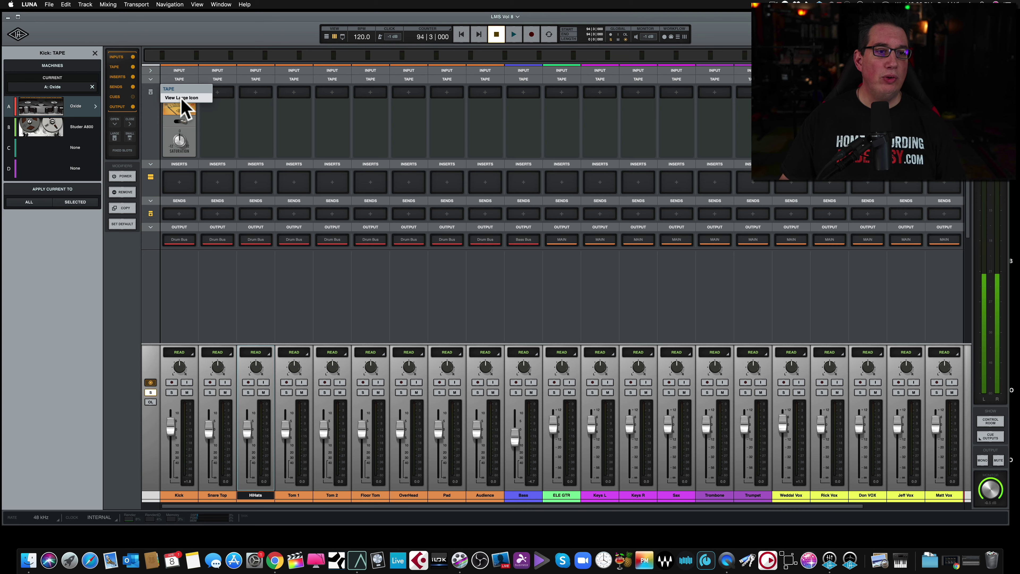
left_click(181, 99)
left_click(179, 79)
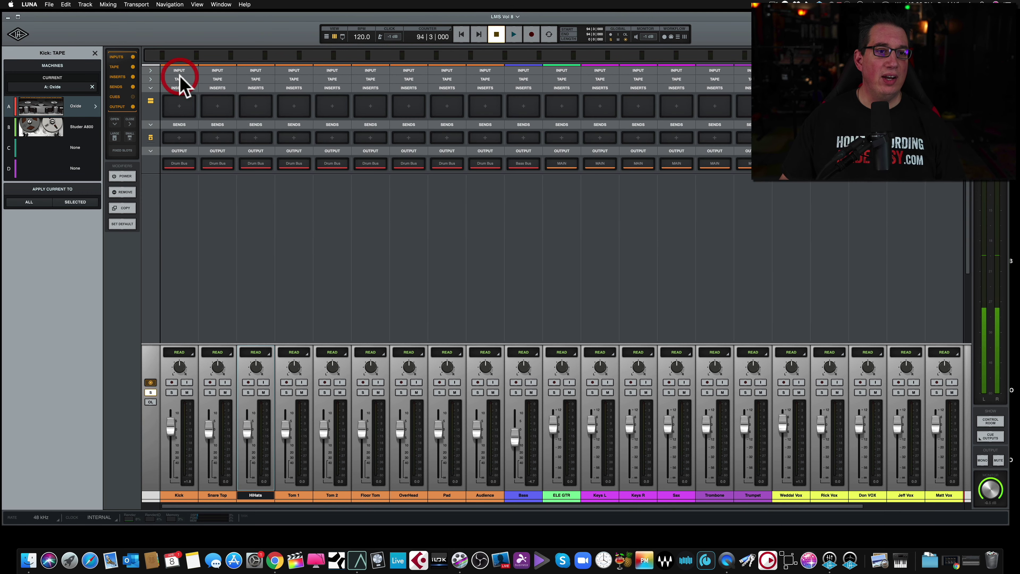
left_click(178, 77)
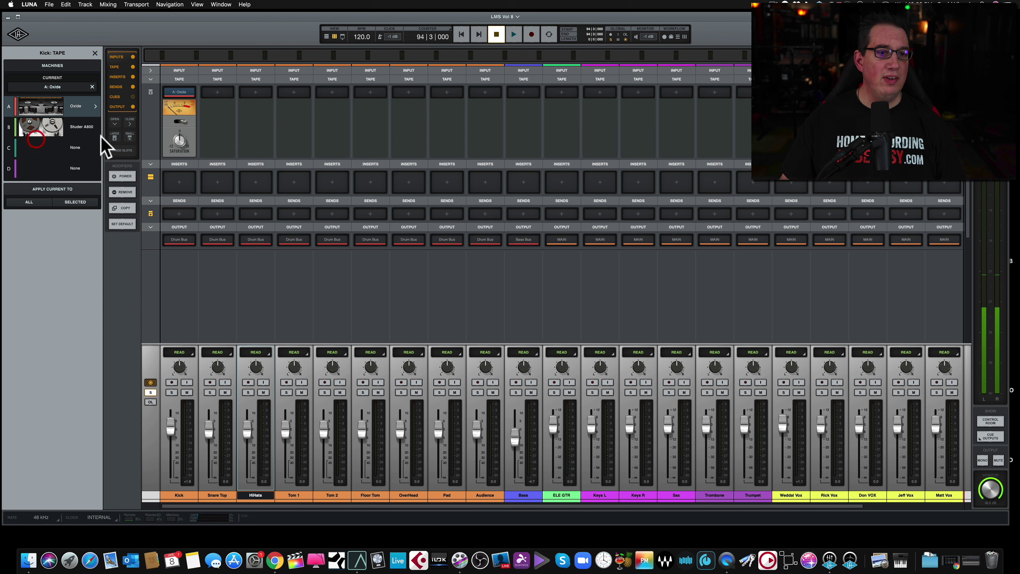
left_click(177, 130)
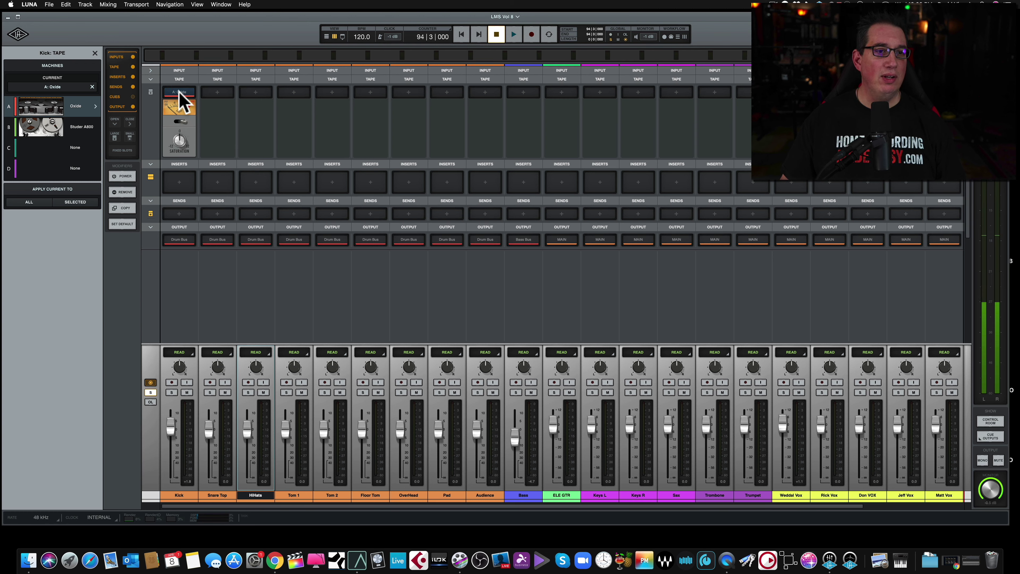
left_click(129, 137)
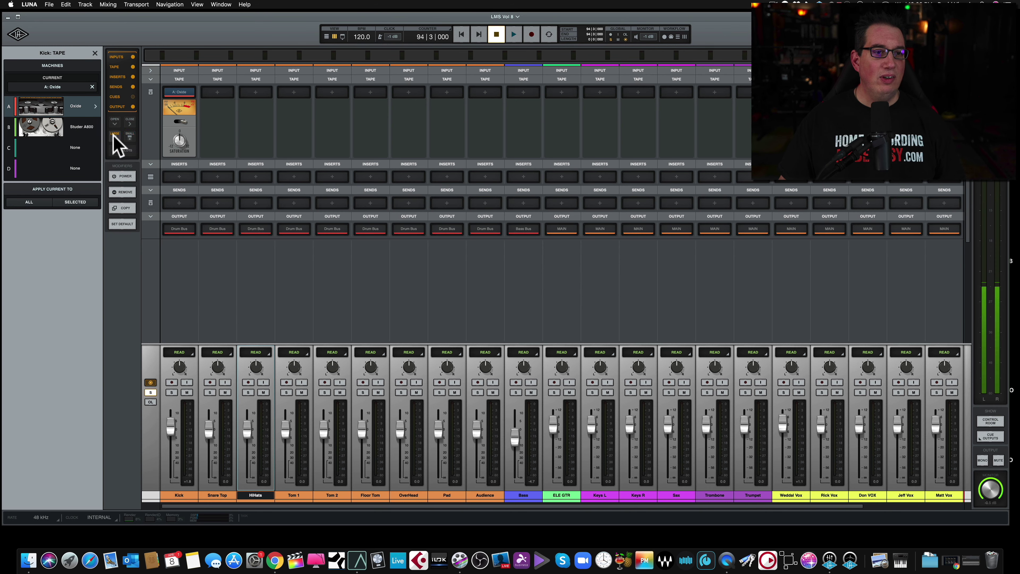
left_click(114, 136)
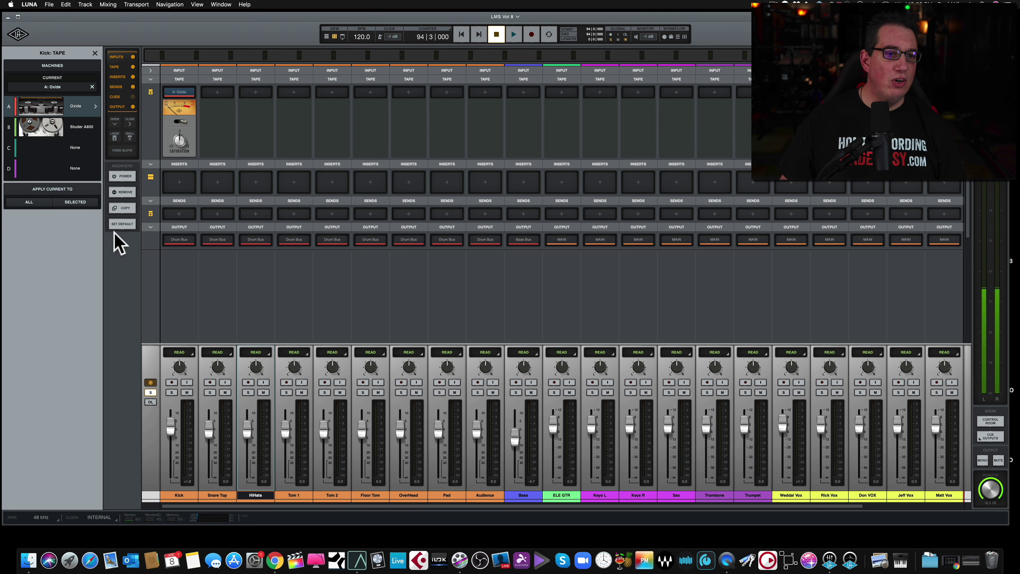
- Remove the Oxide tape machine from Kick using REMOVE mode, then switch REMOVE off
left_click(122, 193)
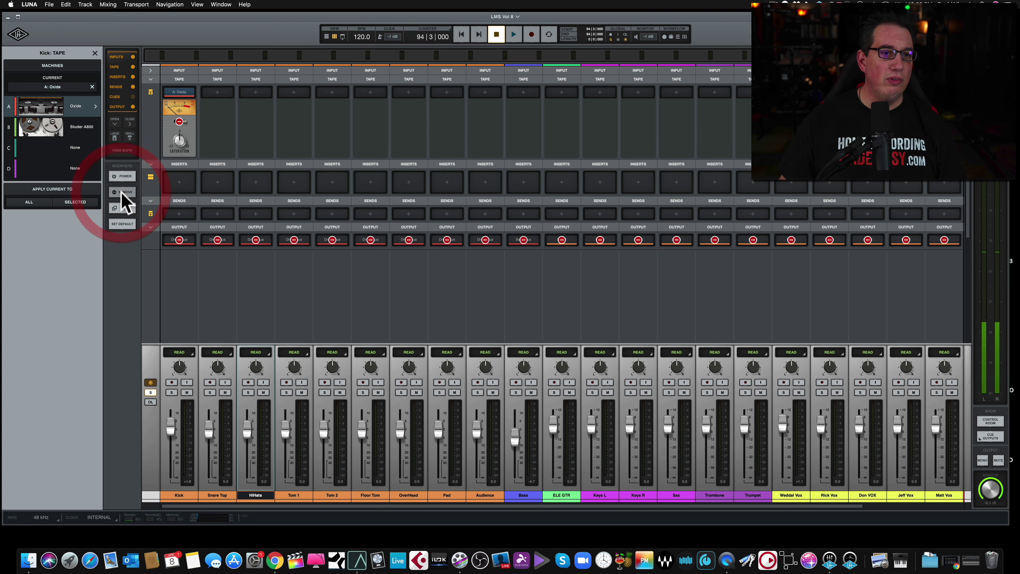
left_click(122, 192)
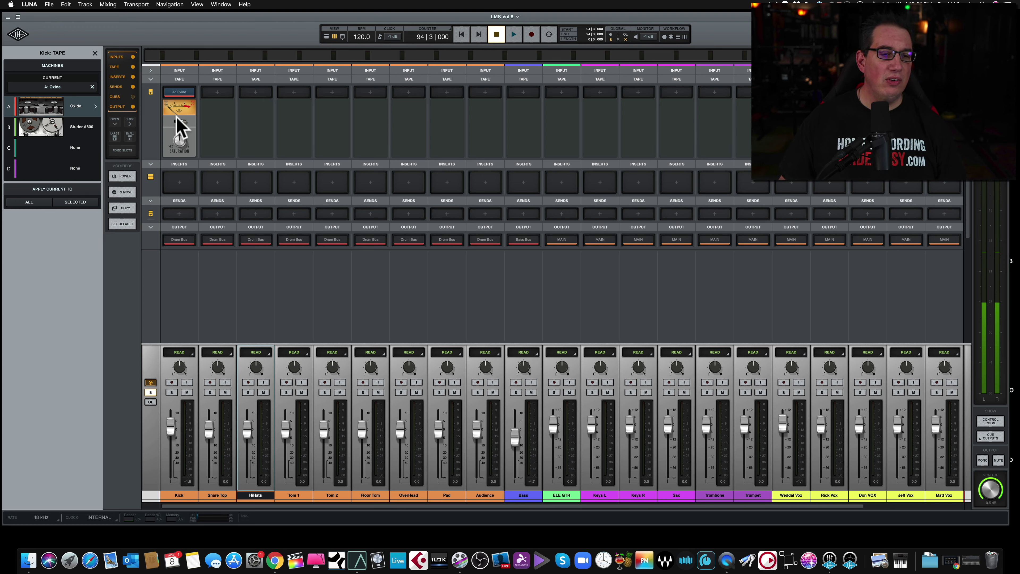
left_click(122, 192)
left_click(179, 119)
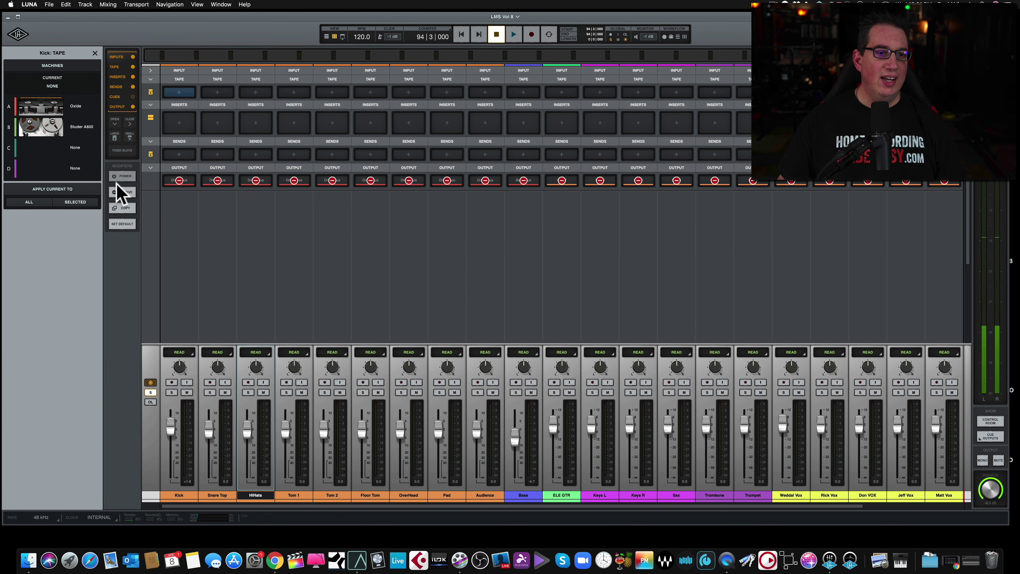
left_click(121, 192)
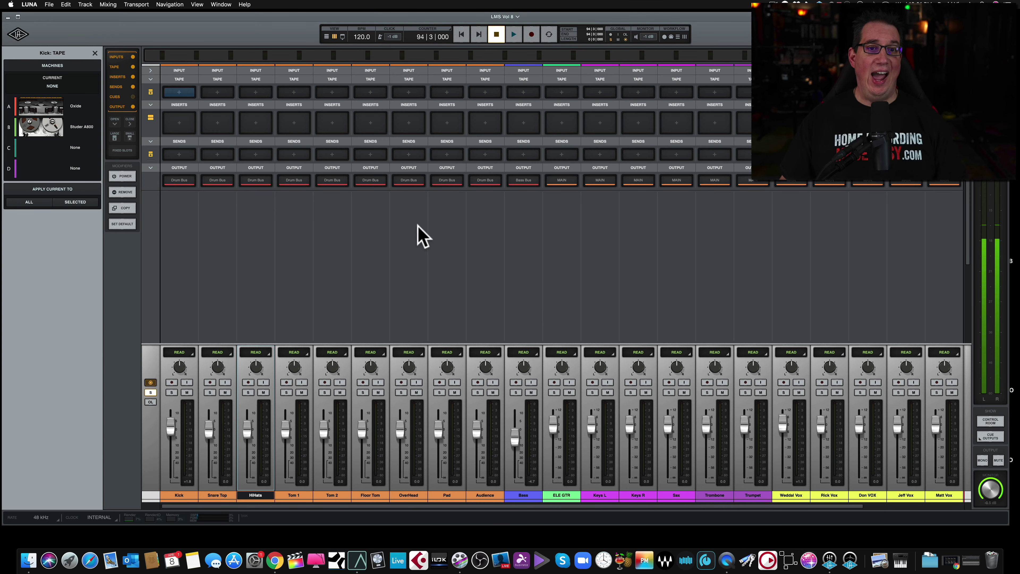
- Flip to the tracks timeline and back to the mixer view
left_click(326, 36)
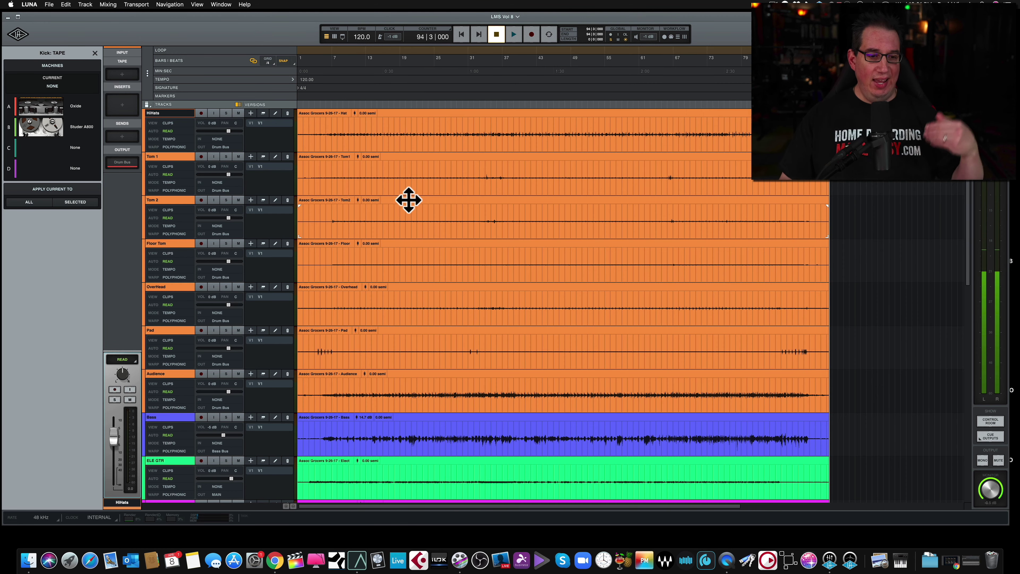
left_click(334, 37)
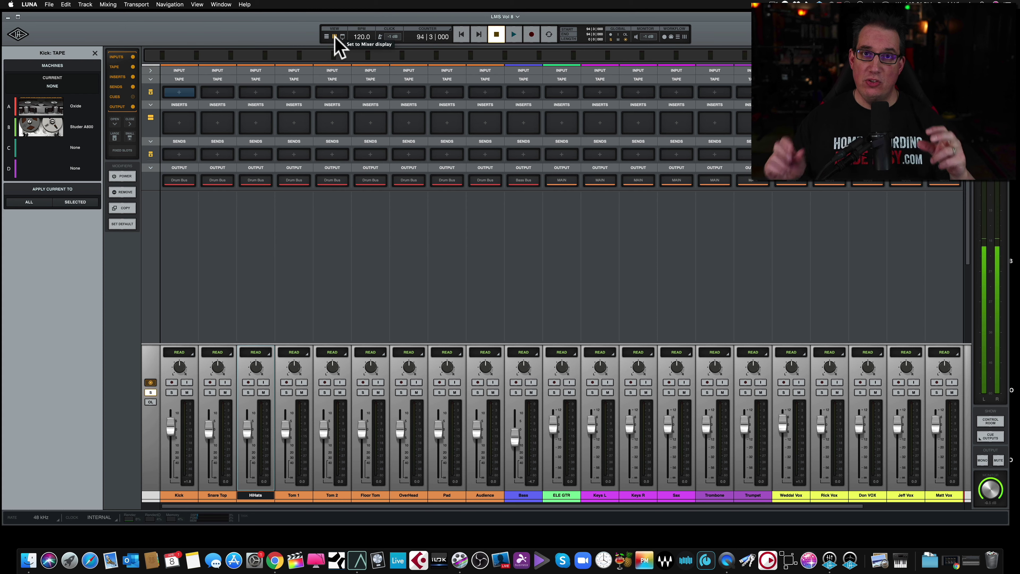